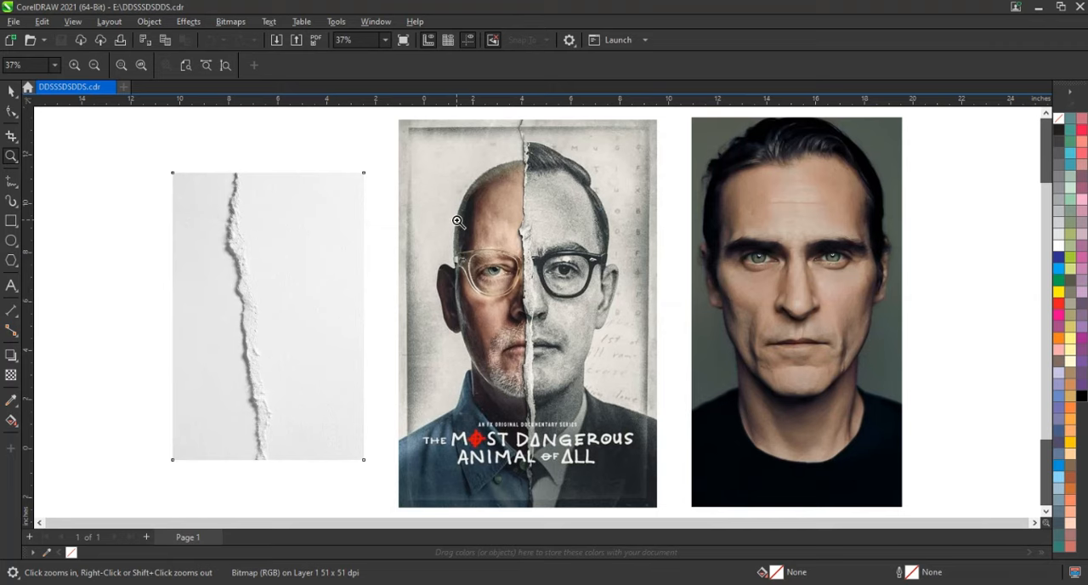
Start a Pen tool curve at the top of the paper tear and trace its shadow edge for about 1 inch of height
scroll(458, 221, "down", 2)
left_click_drag(391, 138, 808, 420)
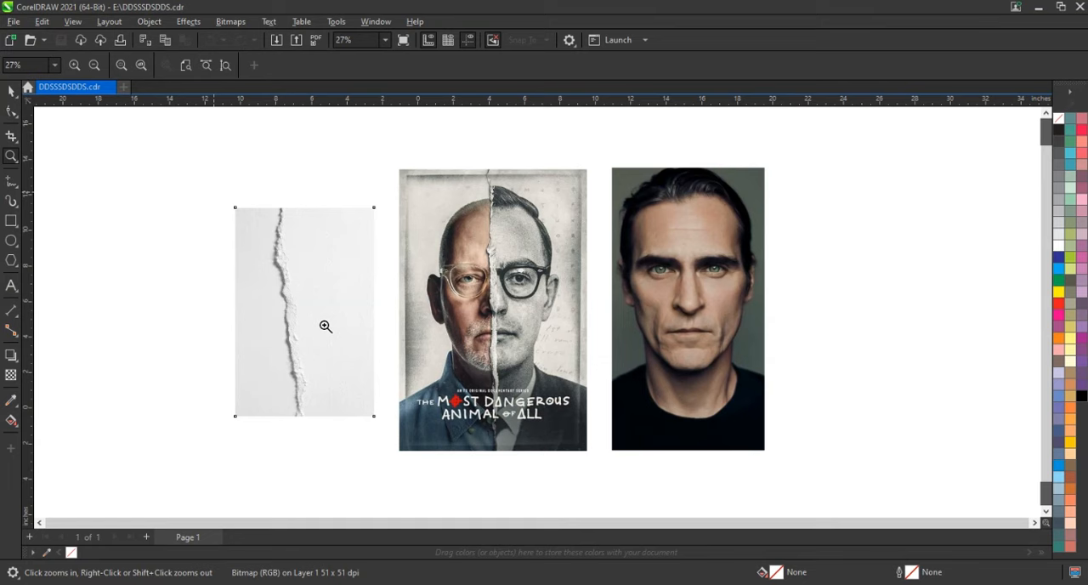
left_click_drag(455, 417, 214, 190)
left_click_drag(366, 130, 648, 253)
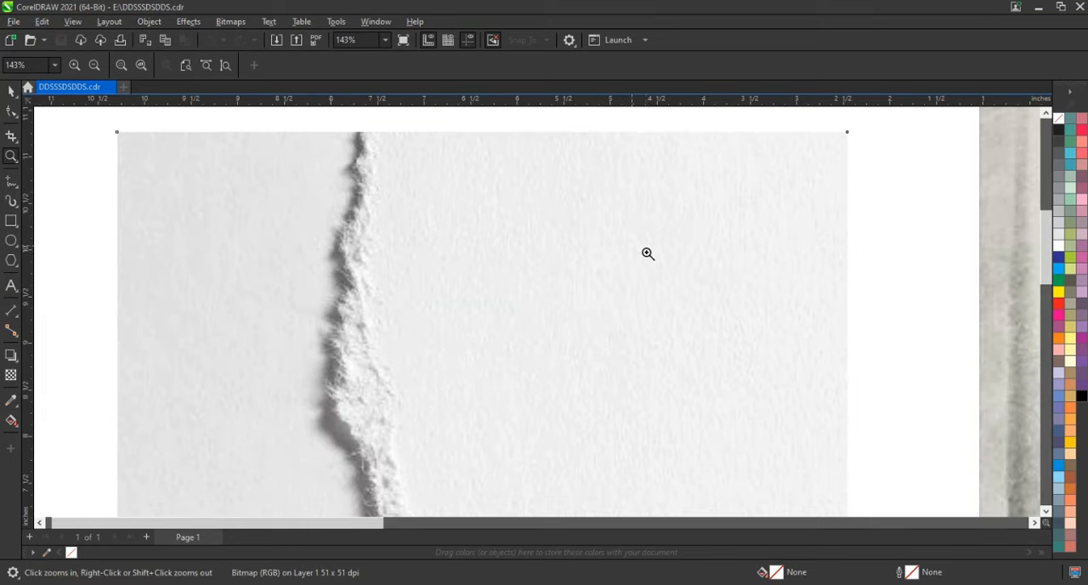
left_click(411, 136)
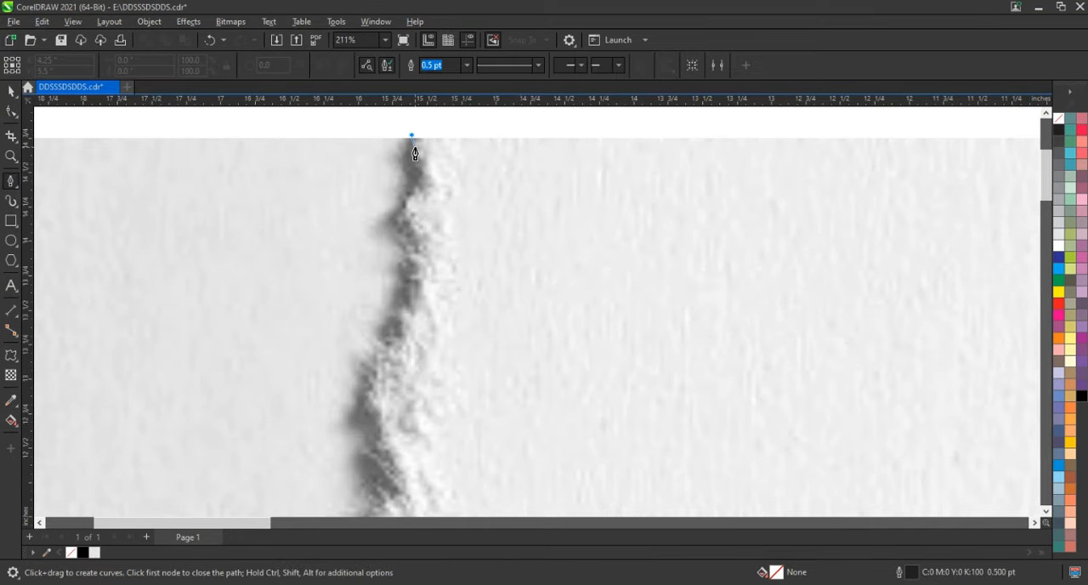
left_click(415, 148)
left_click(425, 162)
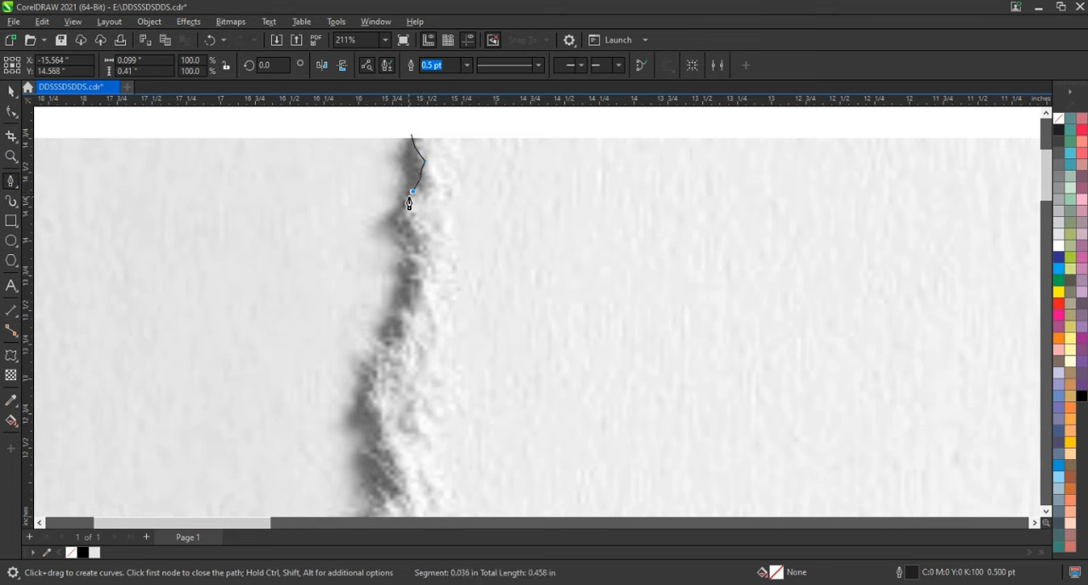
left_click(403, 209)
left_click(399, 214)
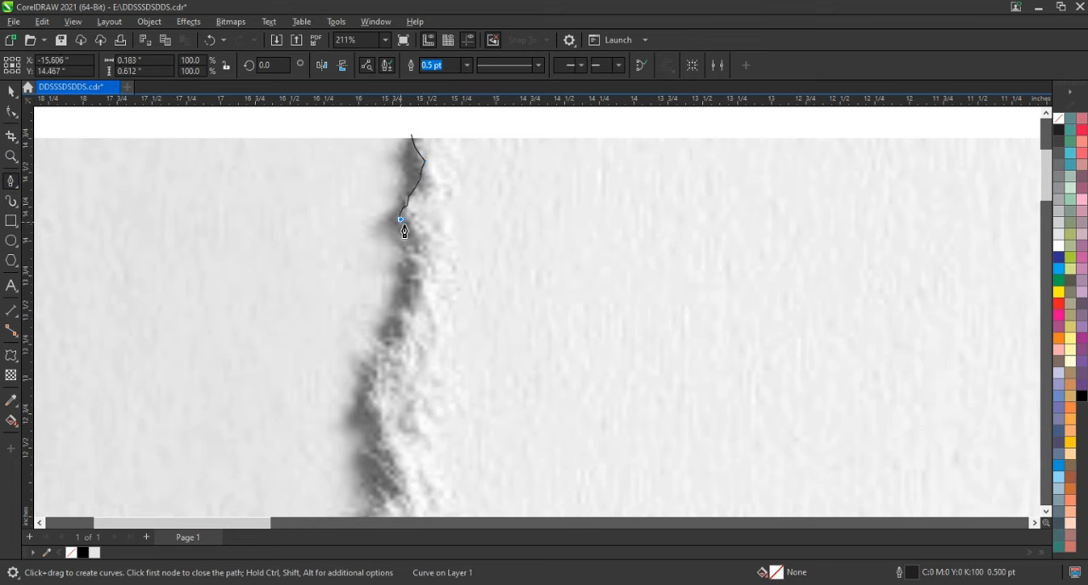
left_click(412, 230)
left_click(420, 239)
left_click(411, 250)
left_click(414, 267)
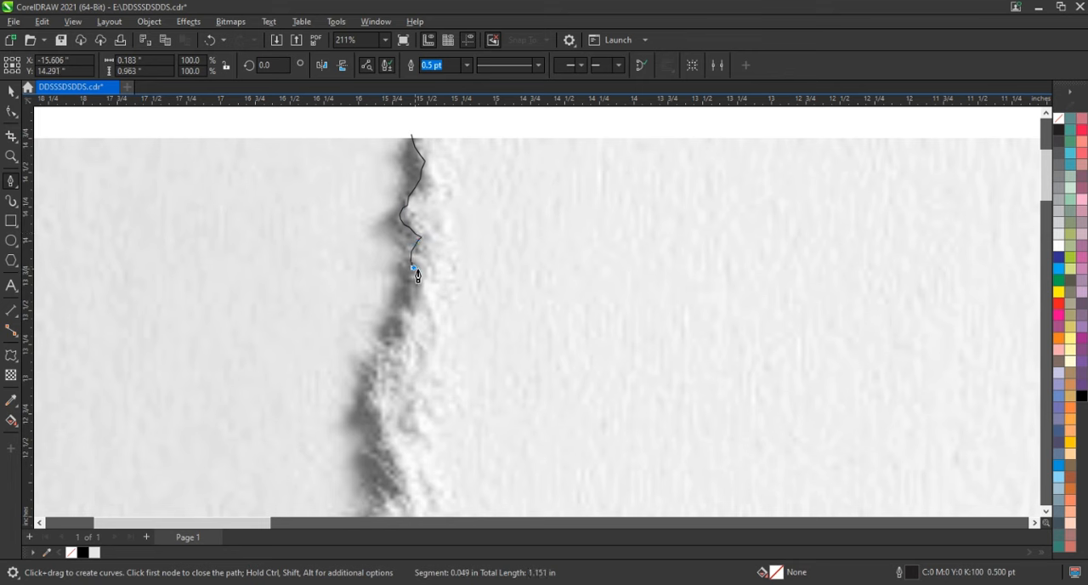
Continue the curve along the tear's shadow edge until it is about 2.6 inches tall
left_click(414, 295)
left_click(414, 311)
left_click(402, 321)
left_click(400, 334)
left_click(372, 353)
left_click(377, 369)
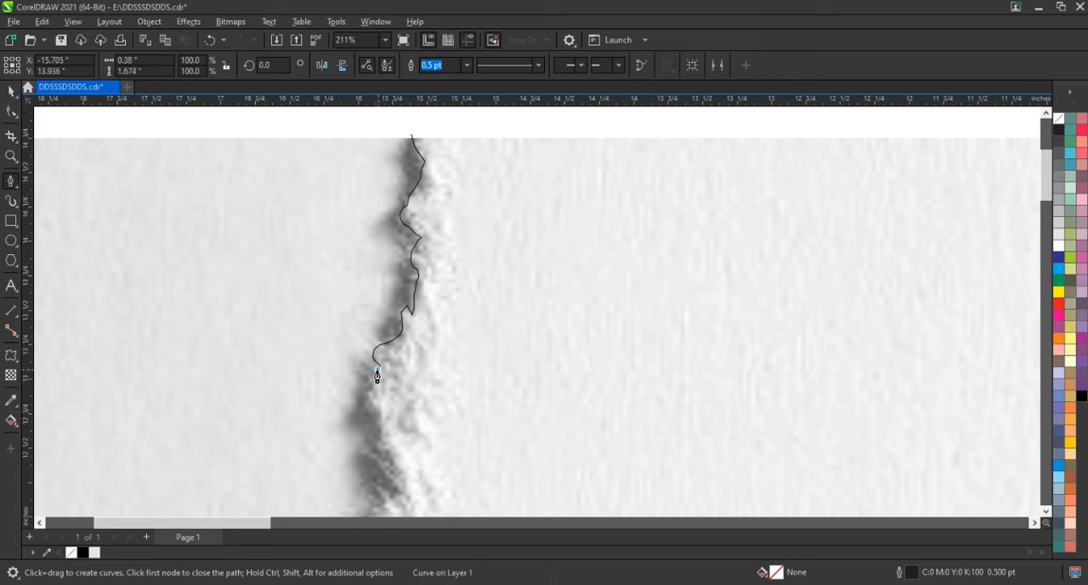
left_click(380, 416)
left_click(385, 423)
left_click(399, 468)
left_click(399, 491)
key("space")
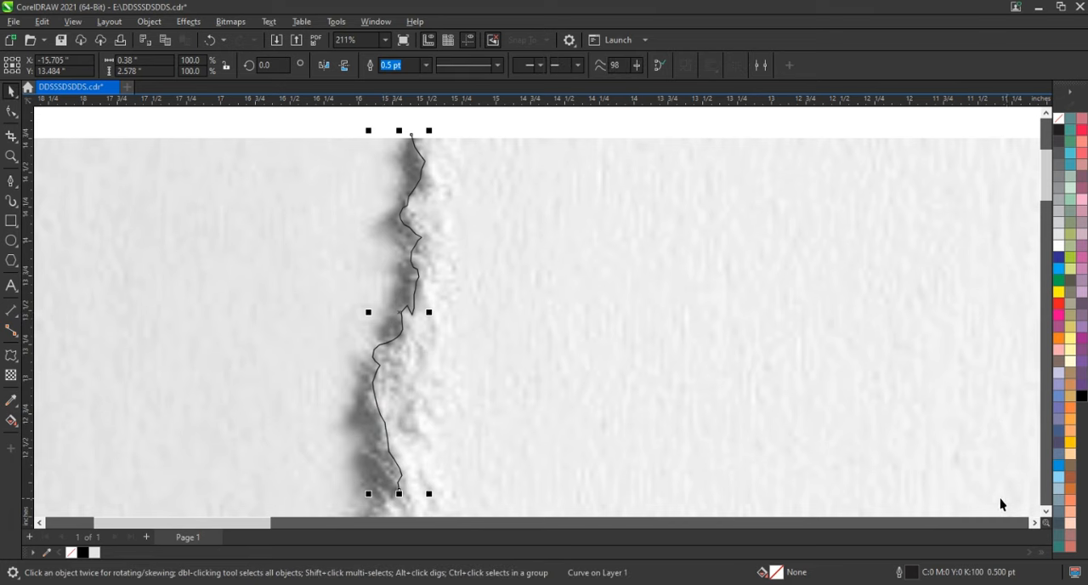
Resume the curve from its lower end node and trace the notched shadow edge to a height of about 3.4 inches
left_click(1048, 515)
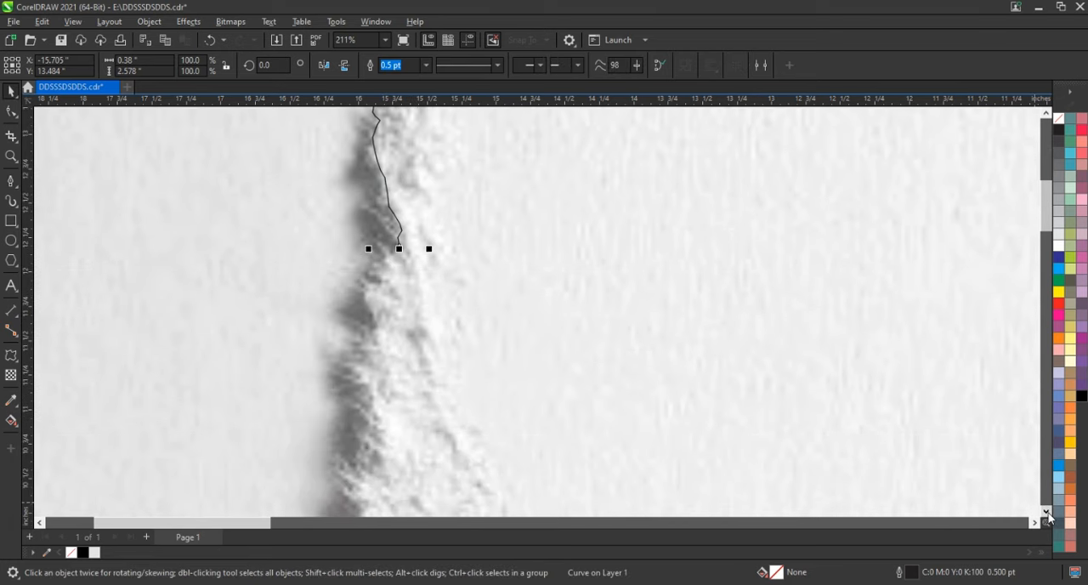
key("space")
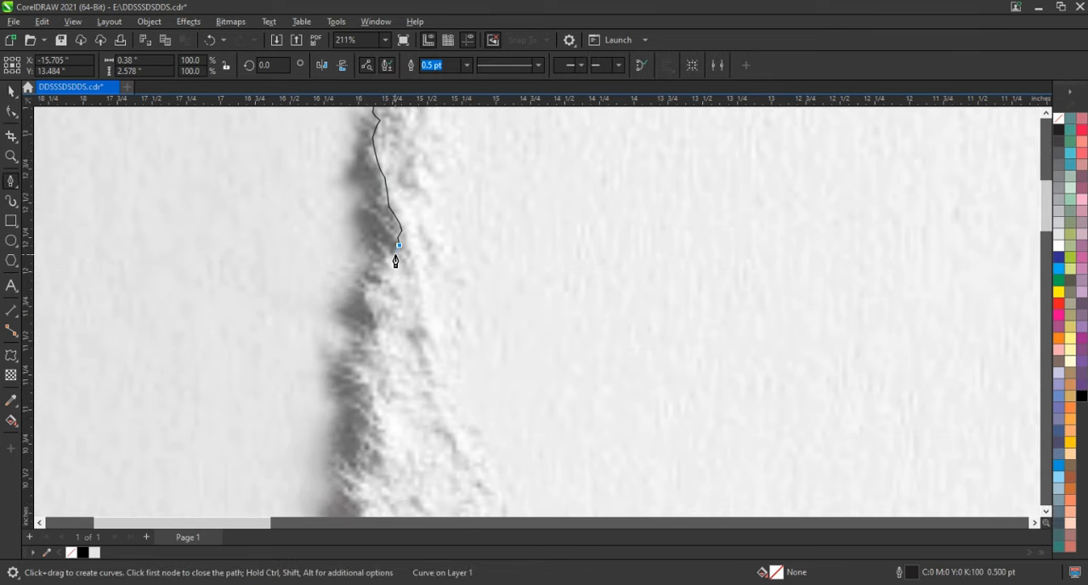
left_click(386, 260)
left_click(375, 267)
left_click(369, 272)
left_click(371, 278)
left_click(365, 303)
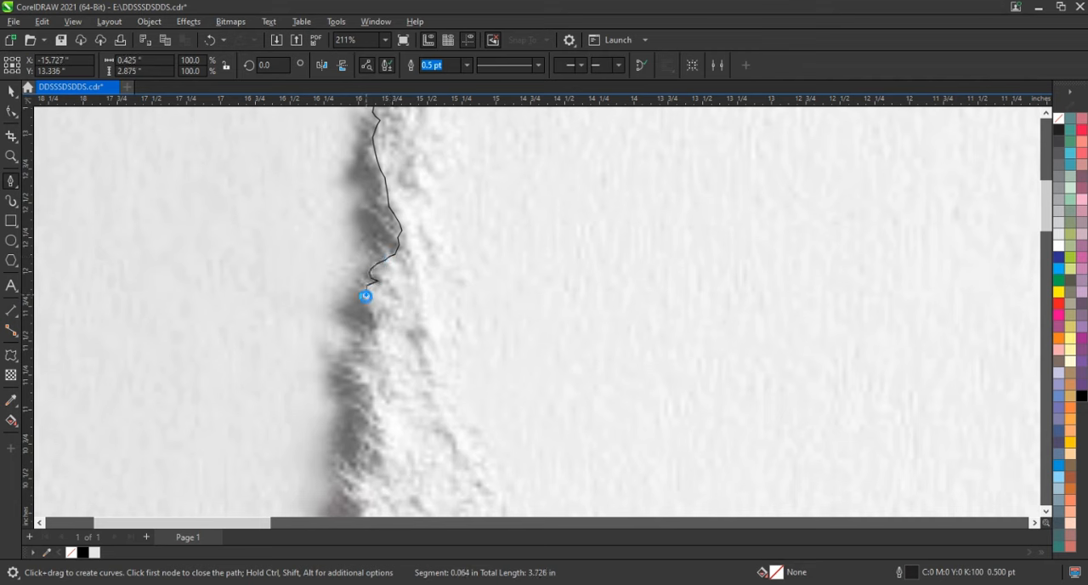
left_click(375, 315)
left_click(365, 353)
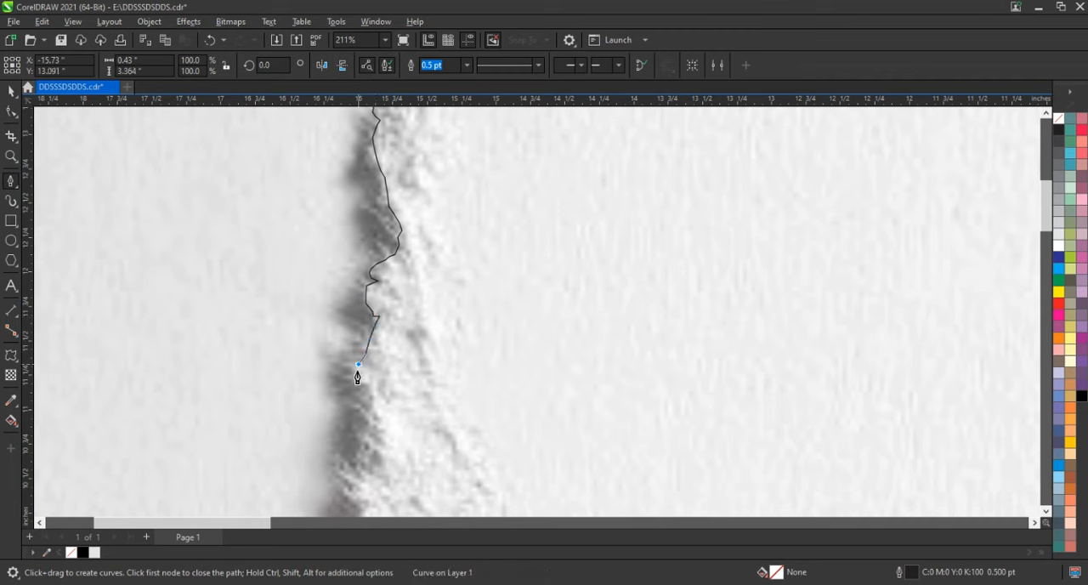
Trace the nearly vertical stretch of the tear's shadow edge, extending the curve to about 4.1 inches tall
left_click(371, 394)
left_click(370, 409)
left_click(371, 430)
left_click(375, 448)
left_click(362, 452)
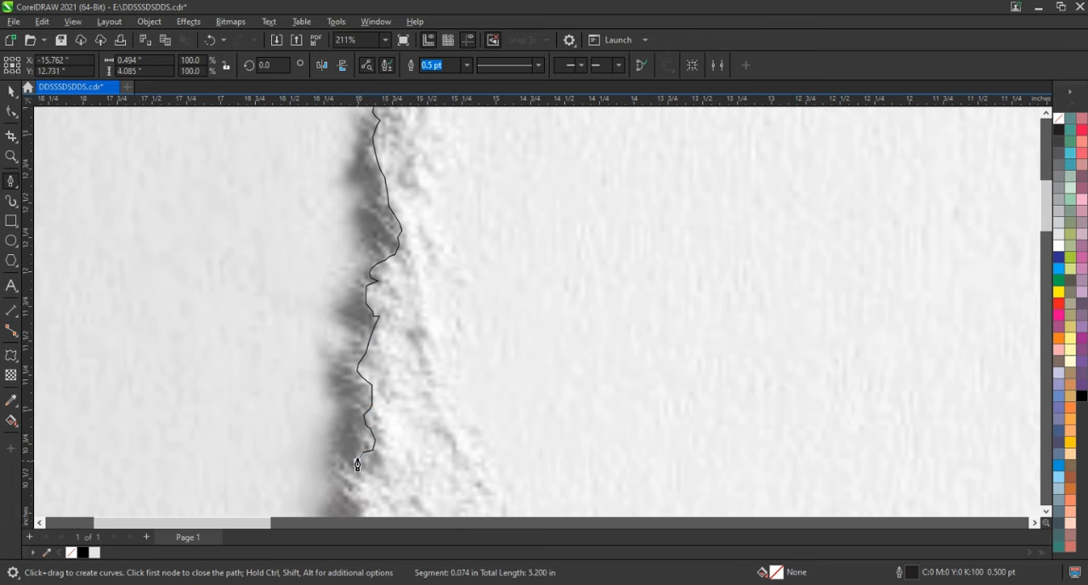
left_click(357, 460)
key("space")
Resume the curve from its end node and follow the tear's diagonal bend until it is about 5.1 inches tall
left_click(1044, 512)
left_click(1044, 513)
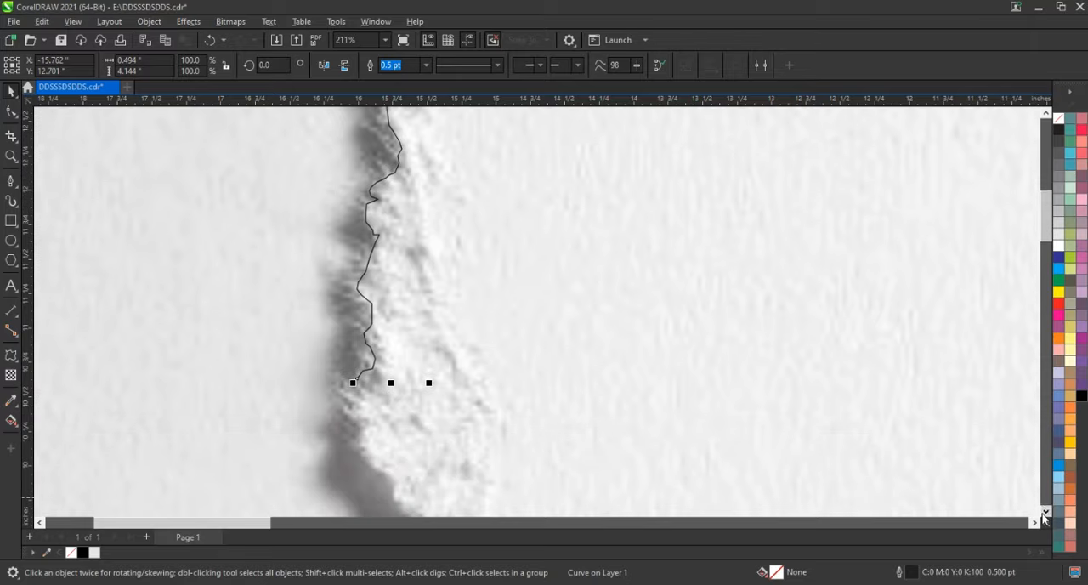
left_click(1044, 513)
left_click(1045, 514)
left_click(1045, 514)
left_click(1045, 513)
key("space")
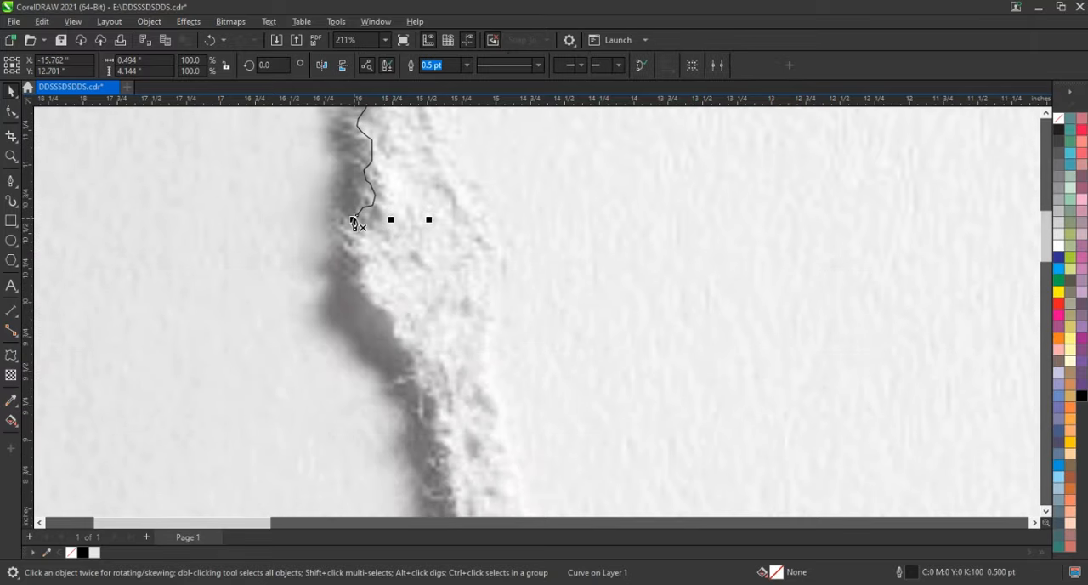
key("space")
key("space")
key("space")
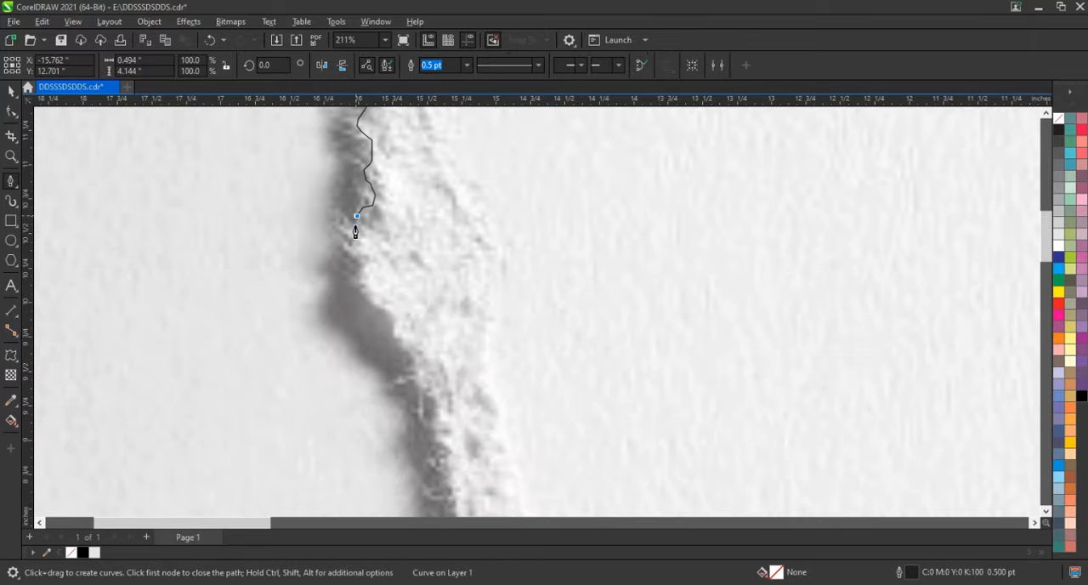
left_click(357, 233)
left_click(361, 265)
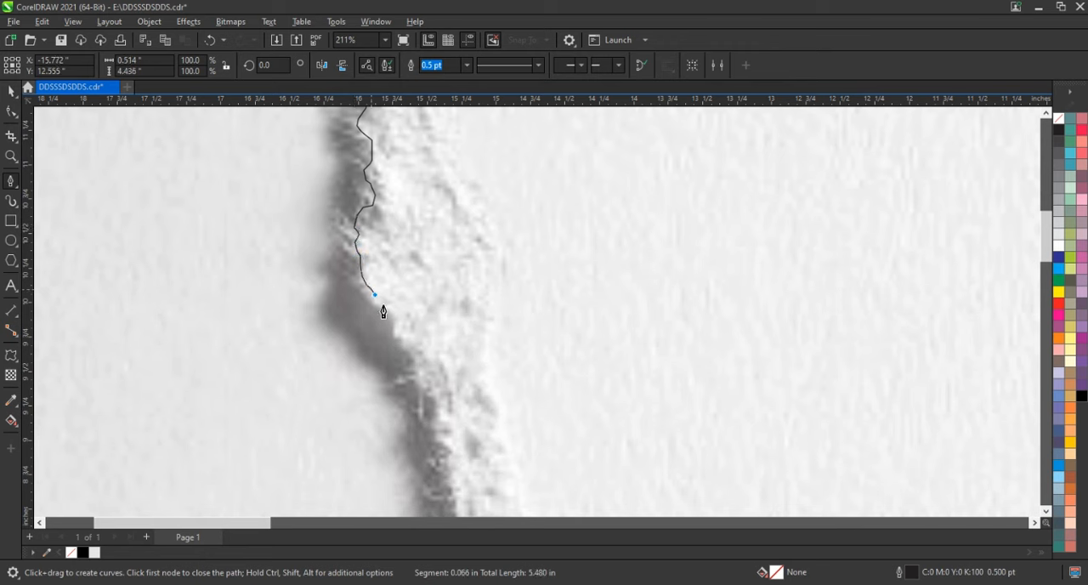
left_click(395, 336)
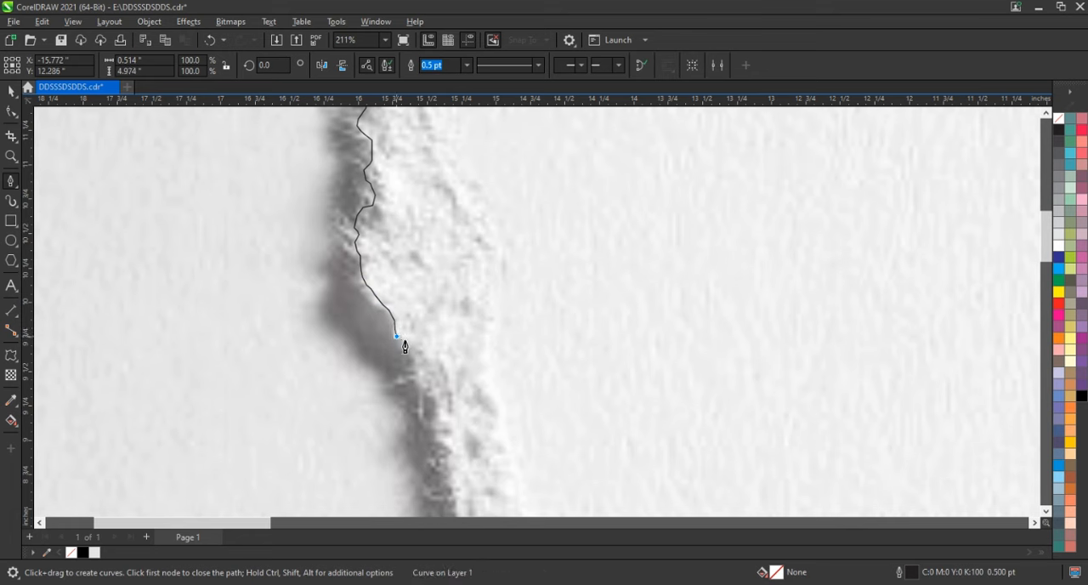
left_click(418, 359)
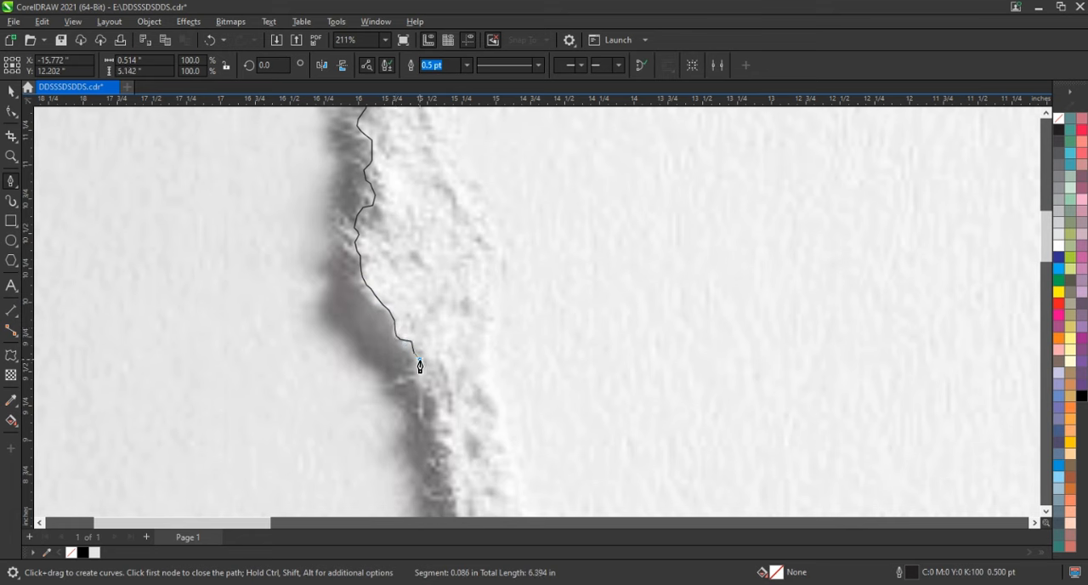
Trace the narrow stretch of the tear below the diagonal bend, bringing the curve to about 6 inches tall
left_click(430, 417)
left_click(438, 432)
left_click(448, 439)
left_click(449, 447)
left_click(448, 453)
left_click(450, 481)
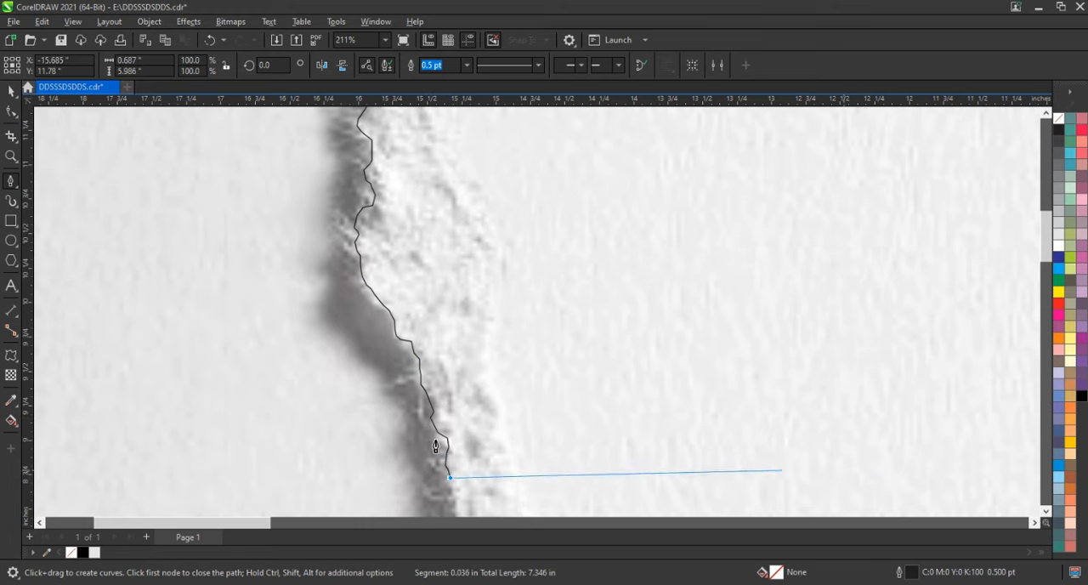
key("Escape")
key("space")
Resume the curve from its end node and trace down to the inward notch, reaching about 6.7 inches in height
scroll(404, 281, "down", 5)
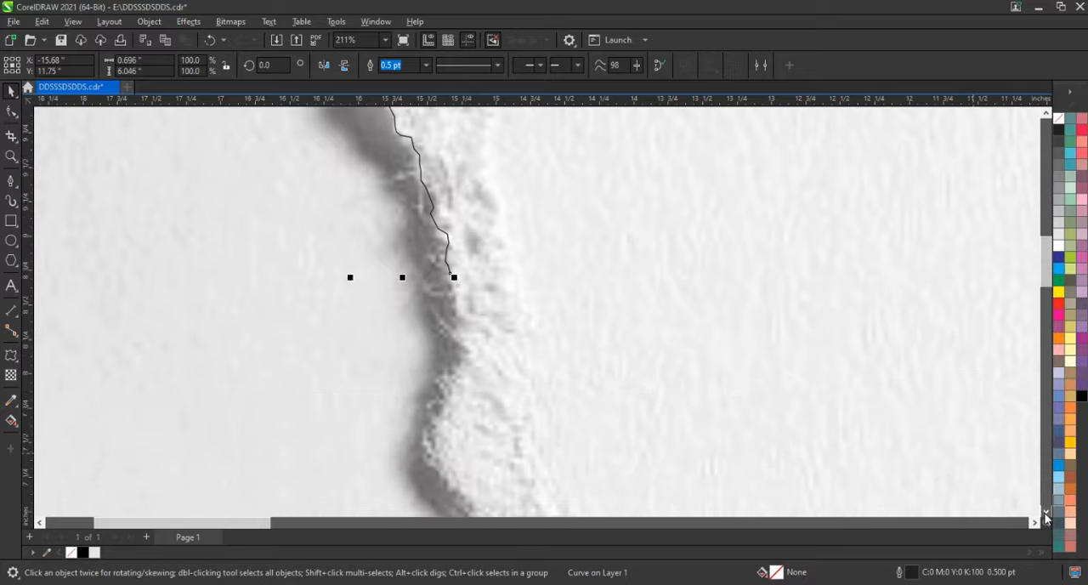
key("space")
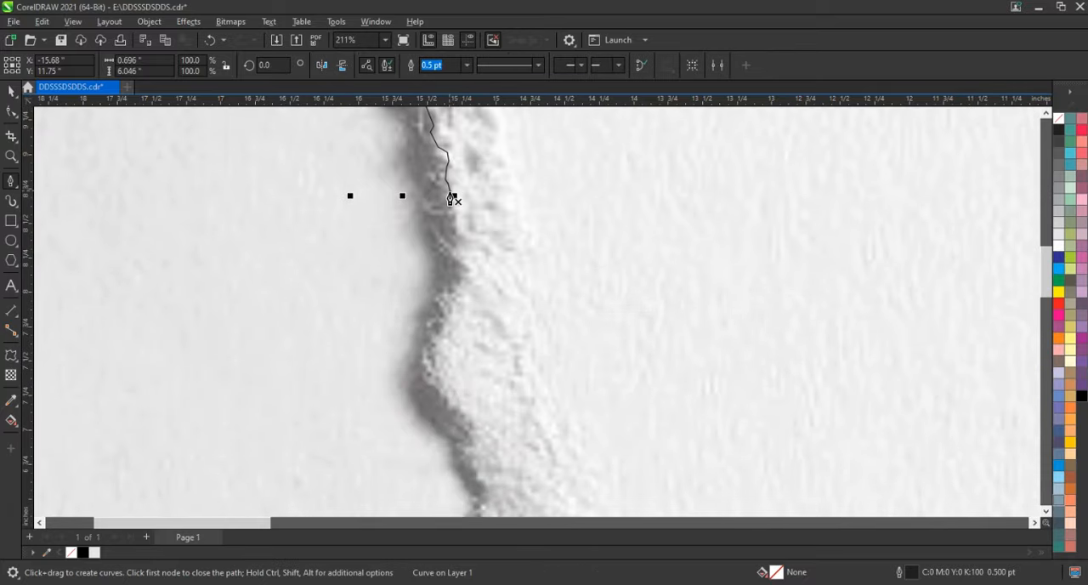
left_click(448, 196)
left_click(453, 219)
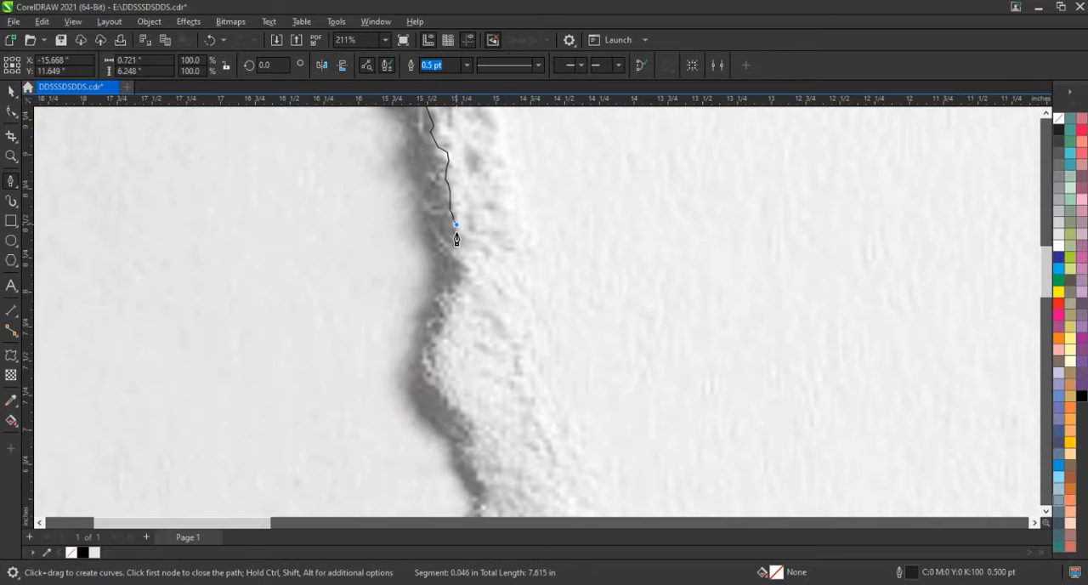
left_click(455, 239)
left_click(448, 265)
left_click(457, 273)
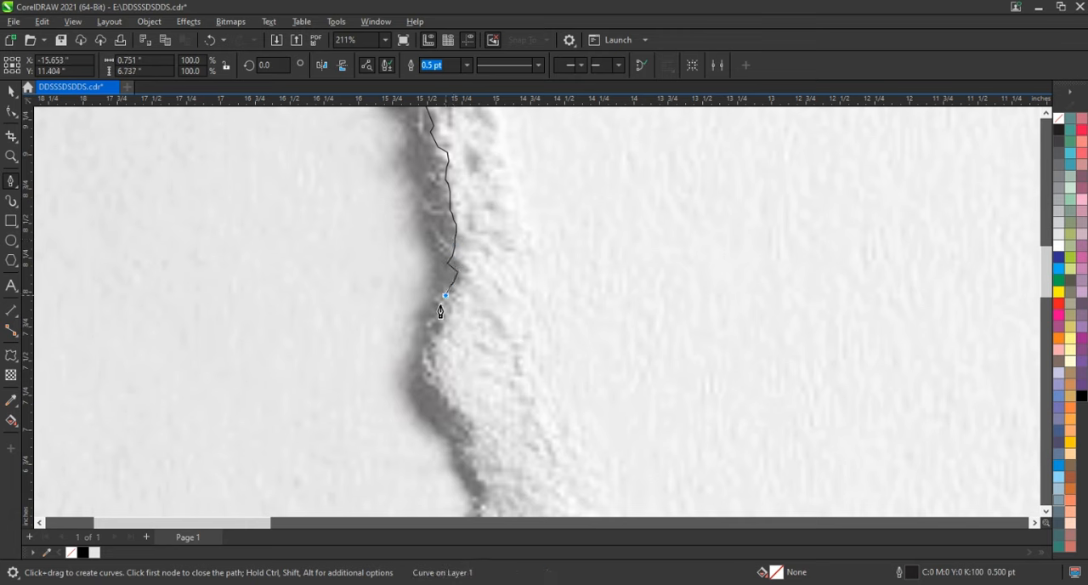
Trace around the rounded bulge of the tear and its jagged lower side, extending the curve to about 8 inches tall
left_click(440, 319)
left_click(428, 335)
left_click(426, 368)
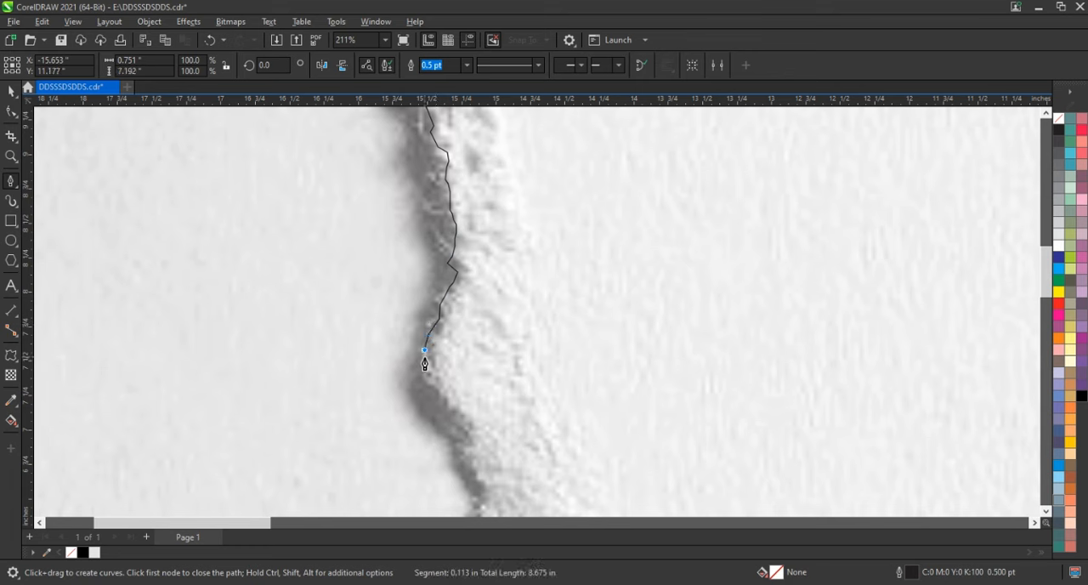
left_click(447, 397)
left_click(450, 392)
left_click(457, 408)
left_click(469, 434)
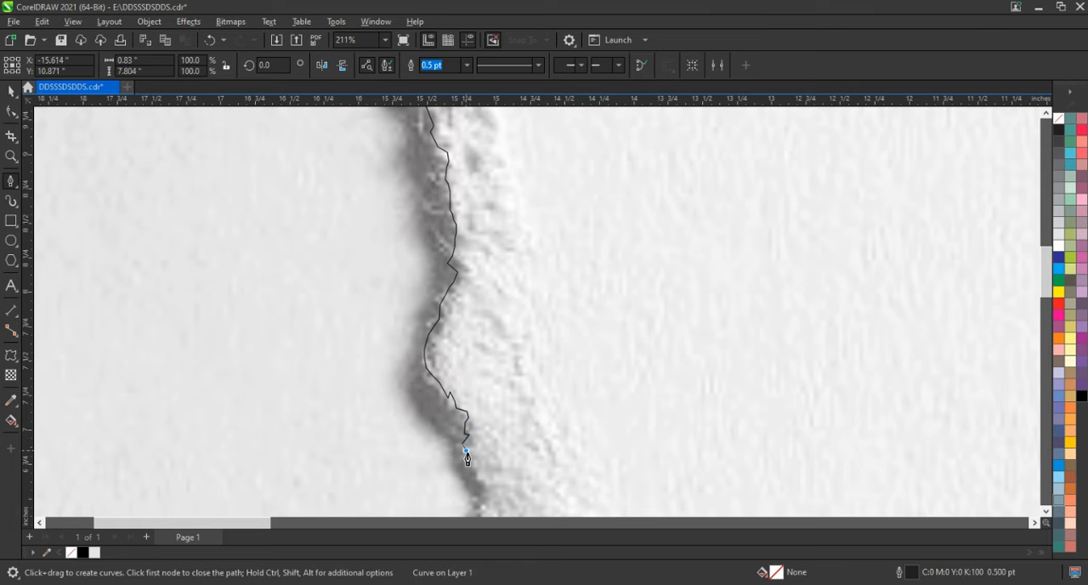
left_click(467, 459)
key("space")
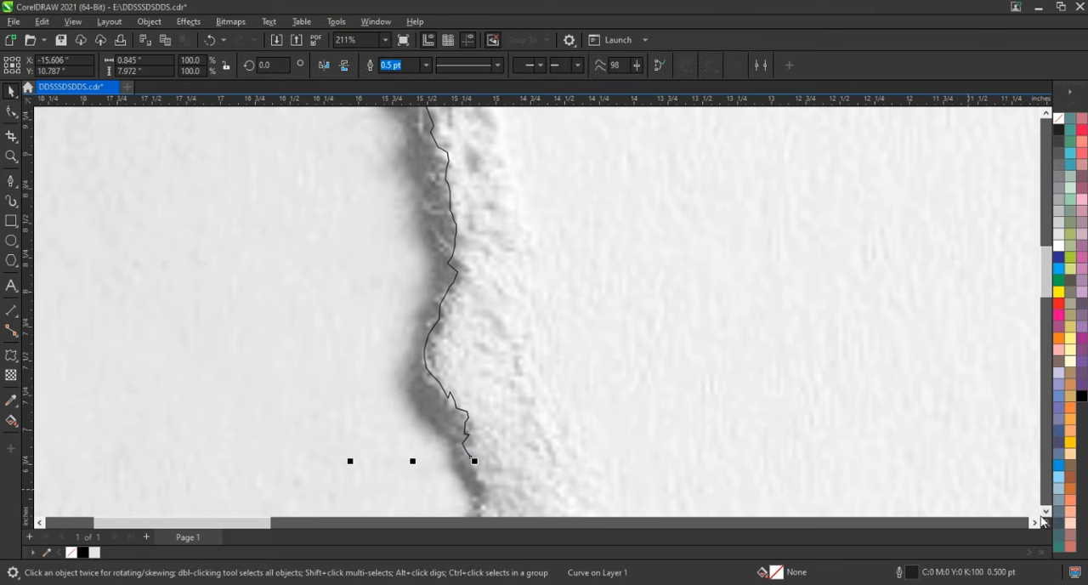
Resume the curve from its end node and trace the tear's shadow edge below the bulge to about 9.9 inches tall
scroll(544, 391, "down", 5)
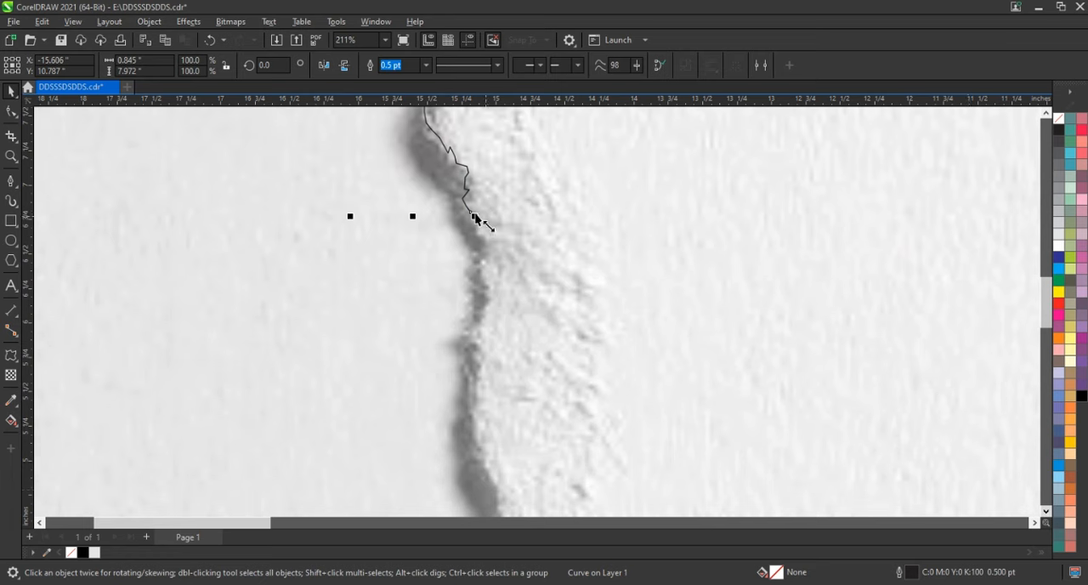
key("space")
left_click(470, 214)
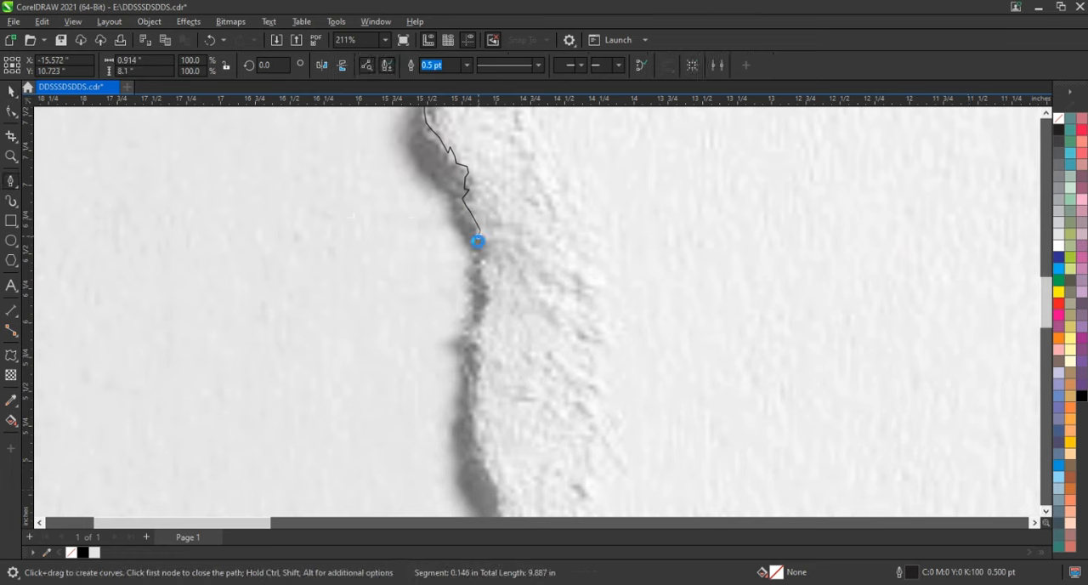
left_click(482, 250)
left_click(477, 324)
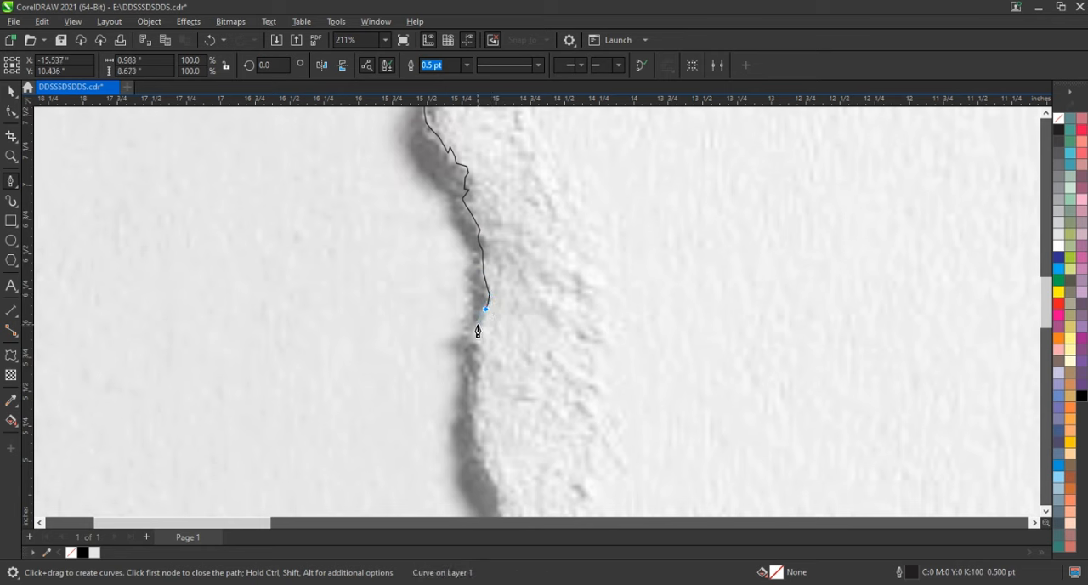
double_click(472, 352)
left_click(476, 387)
left_click(478, 400)
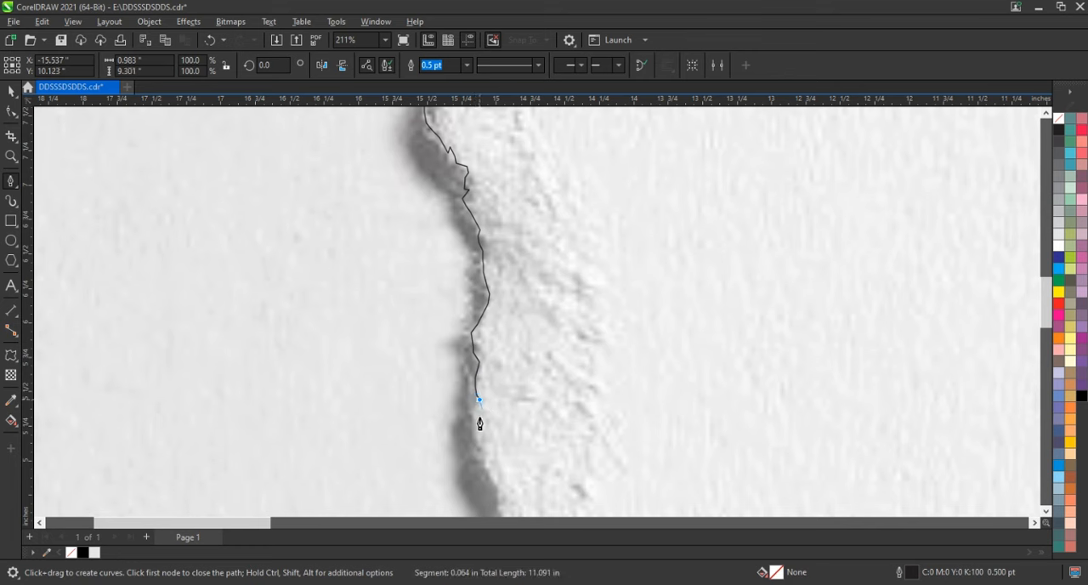
double_click(484, 430)
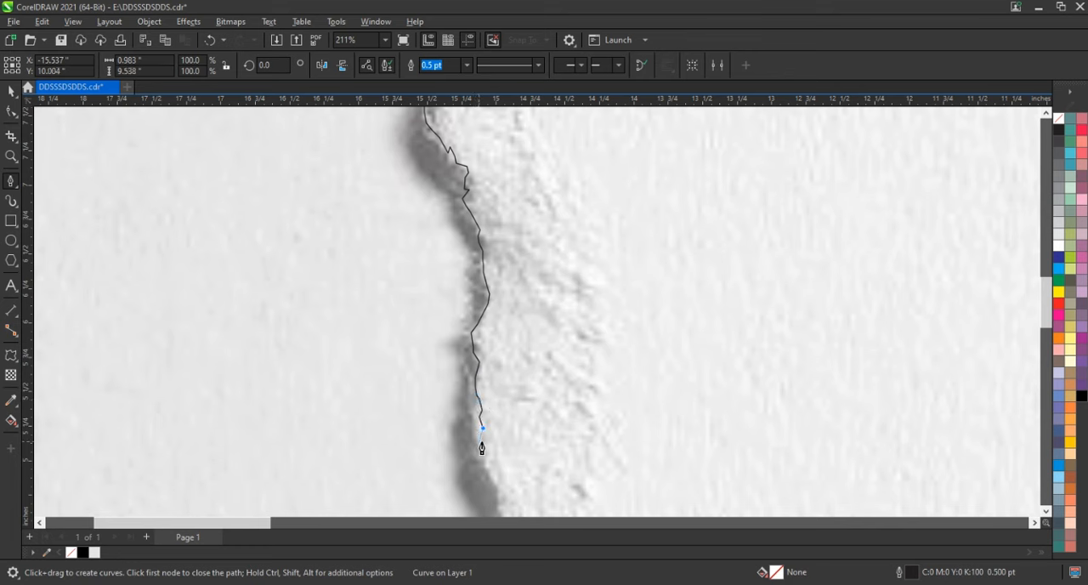
left_click(483, 441)
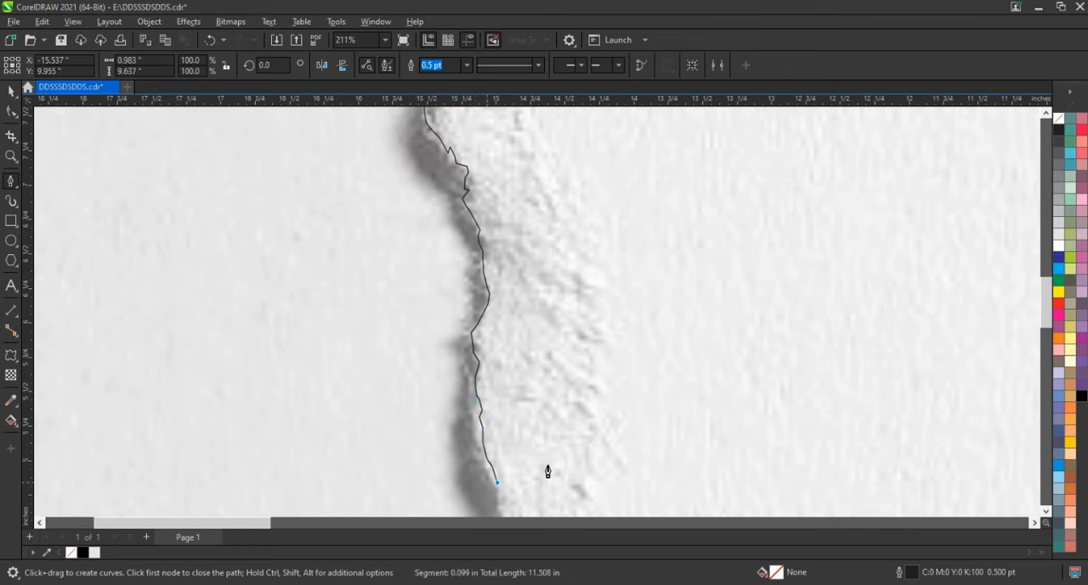
key("space")
Resume the curve from its end node and trace down the tear's shadow edge to just below the small outward step
left_click(1046, 511)
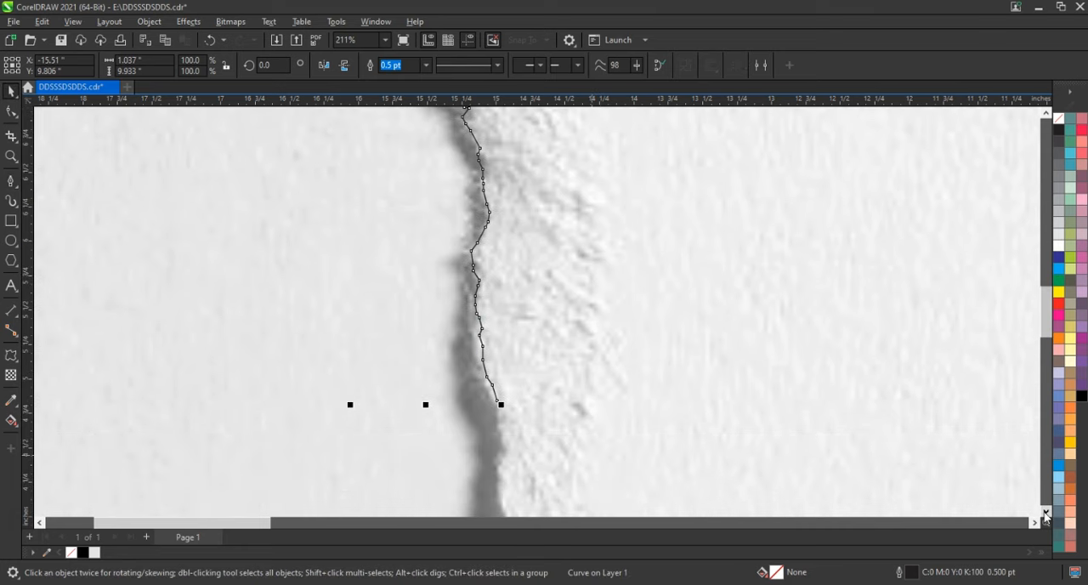
left_click(1046, 512)
left_click(1045, 512)
left_click(1045, 512)
left_click(1046, 512)
key("space")
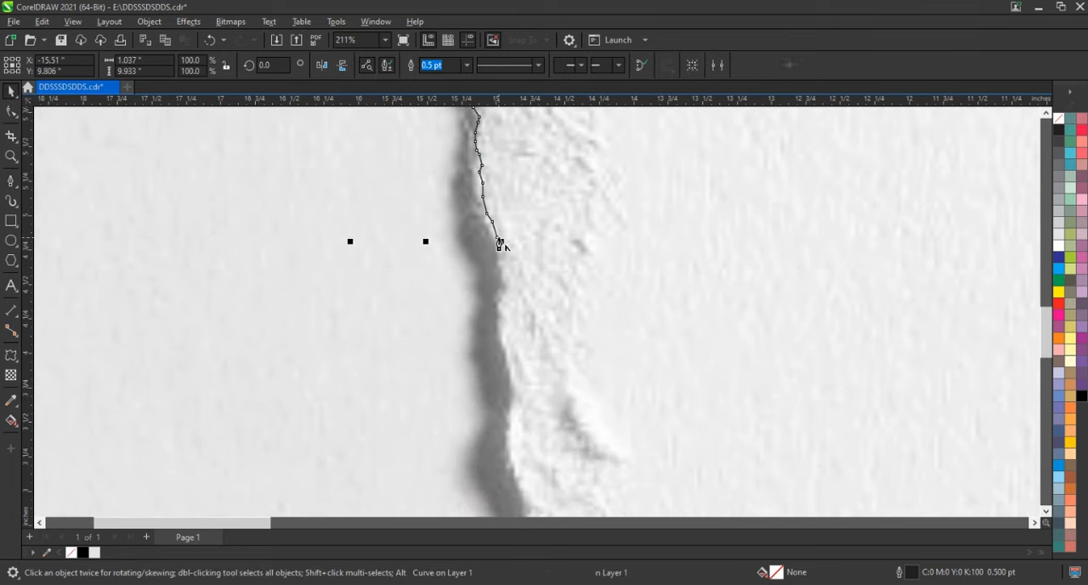
left_click(500, 242)
left_click(502, 263)
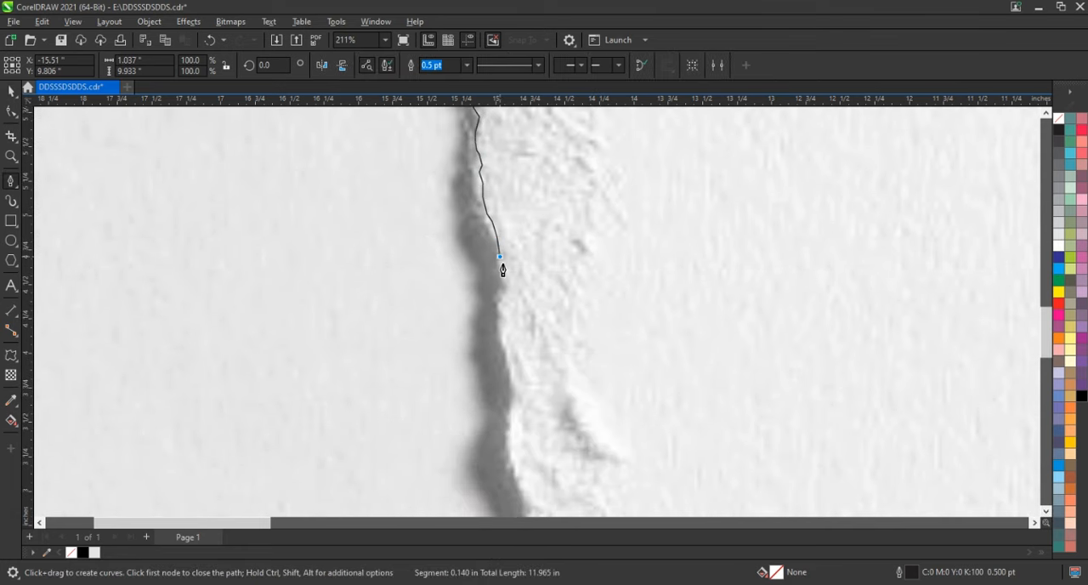
left_click(498, 316)
Trace the slanted stretch, the small outward spike and the shallow inward curve below it, extending the curve to about 11.6 inches tall
left_click(505, 351)
left_click(514, 387)
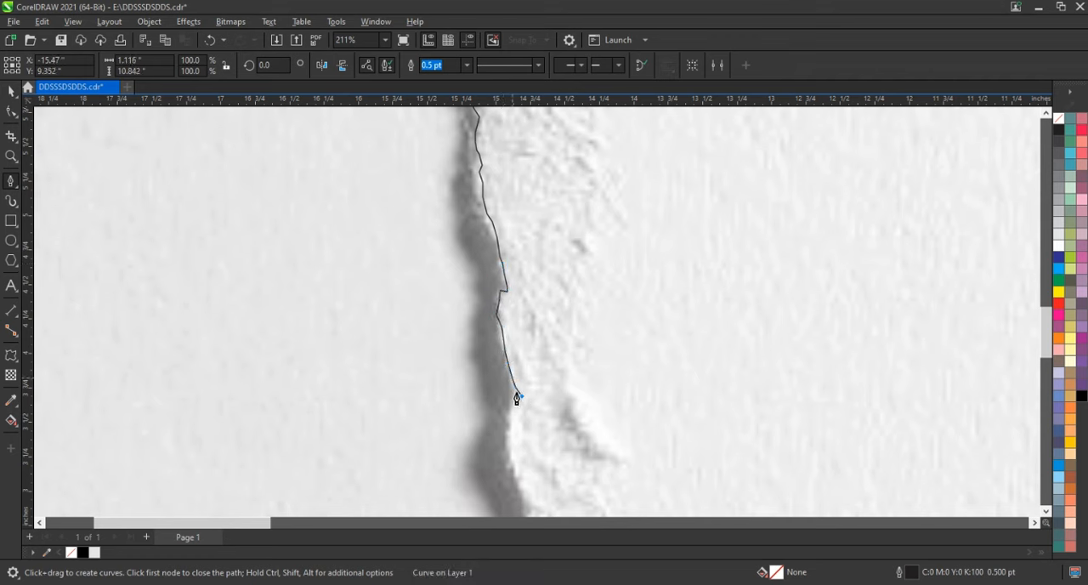
left_click(514, 397)
left_click(509, 428)
double_click(512, 464)
key("space")
Resume the curve from its end node and trace the diagonal shadow edge below the shallow bend, reaching about 12.8 inches in height
left_click(1045, 512)
left_click(1045, 513)
left_click(1045, 513)
left_click(1045, 512)
left_click(1045, 512)
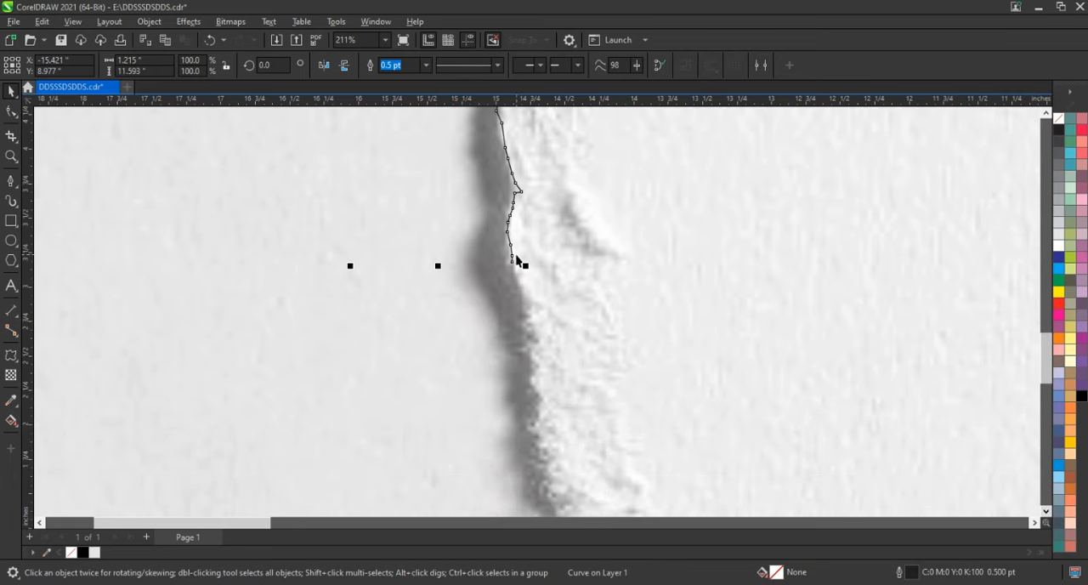
key("space")
left_click(513, 262)
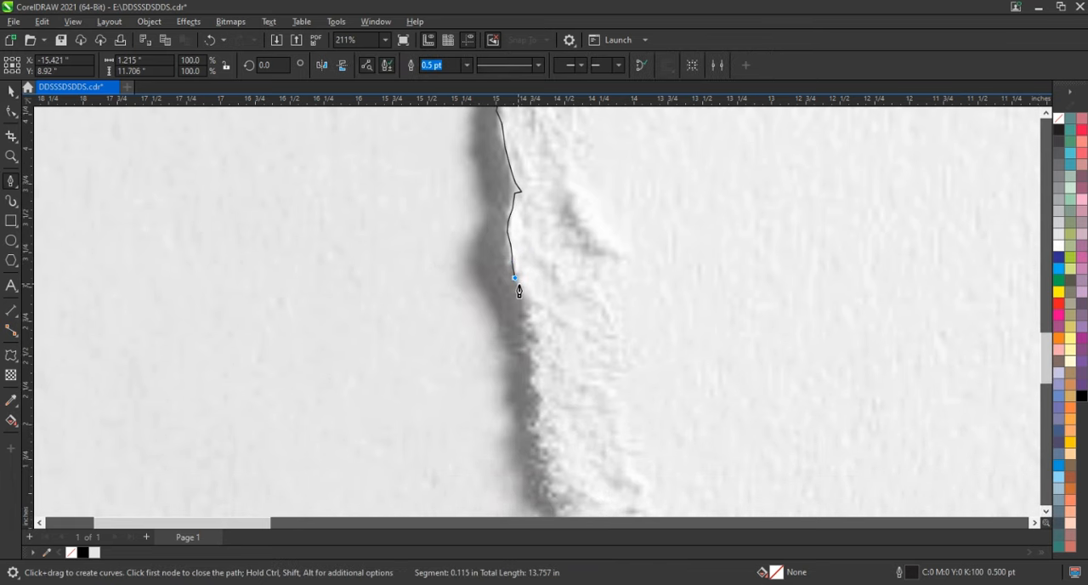
left_click(518, 284)
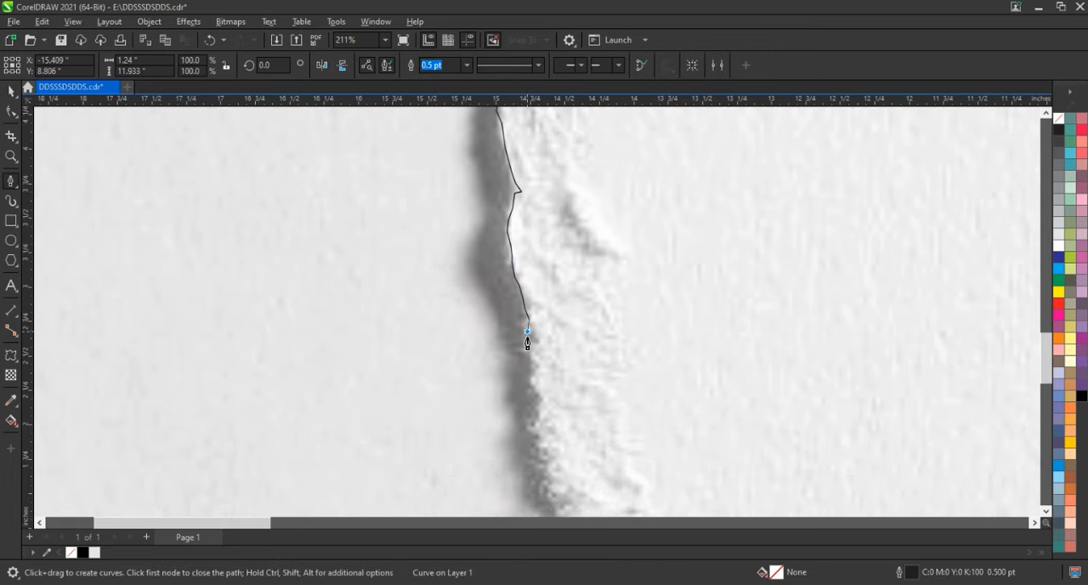
left_click(531, 362)
left_click(533, 376)
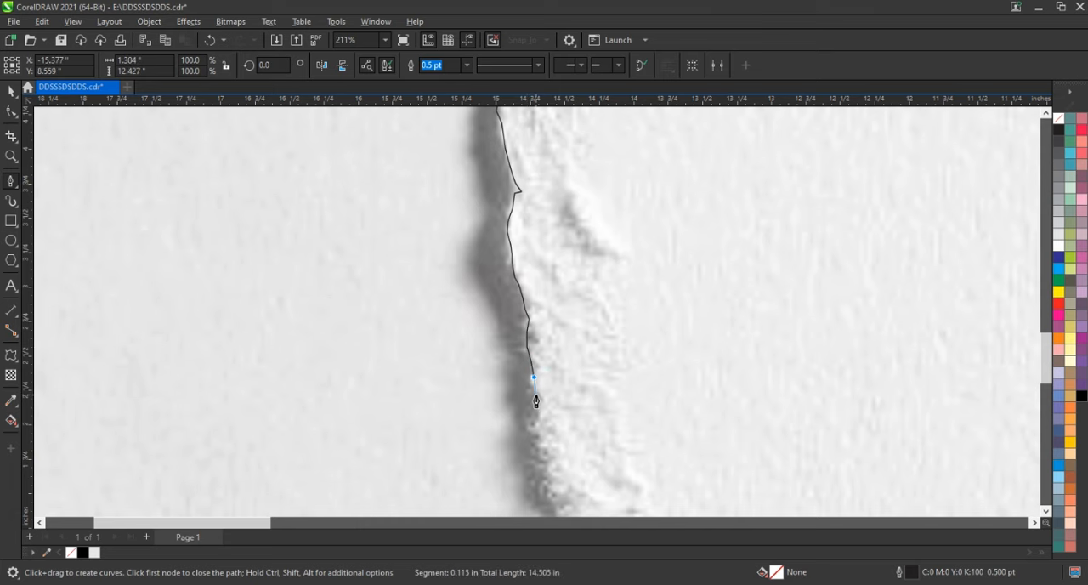
left_click(538, 416)
key("space")
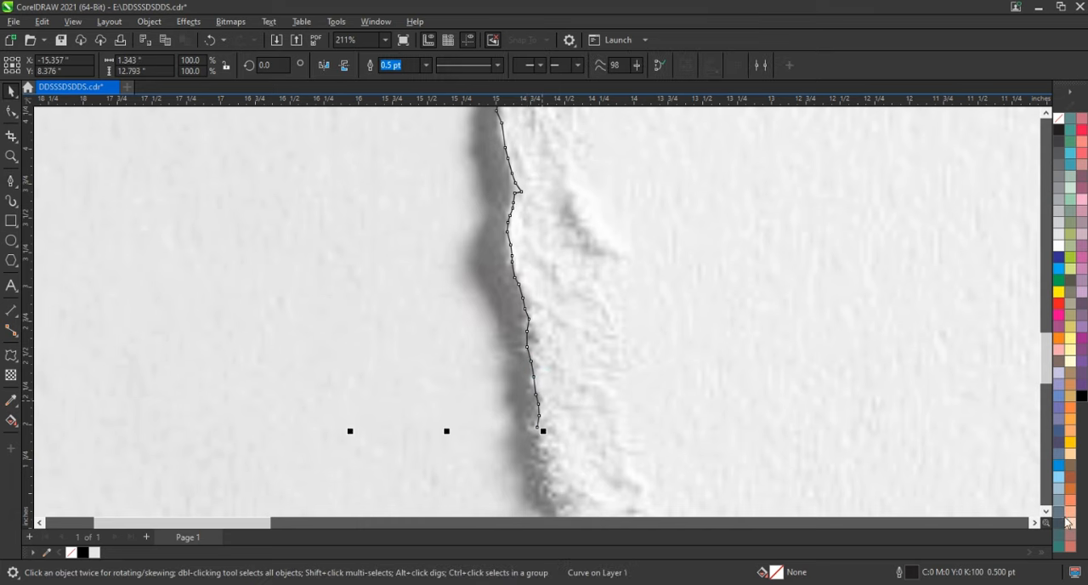
Resume the curve from its end node and trace the rough edge down to the notch above the dark shadow, reaching about 14.1 inches tall
scroll(604, 293, "down", 3)
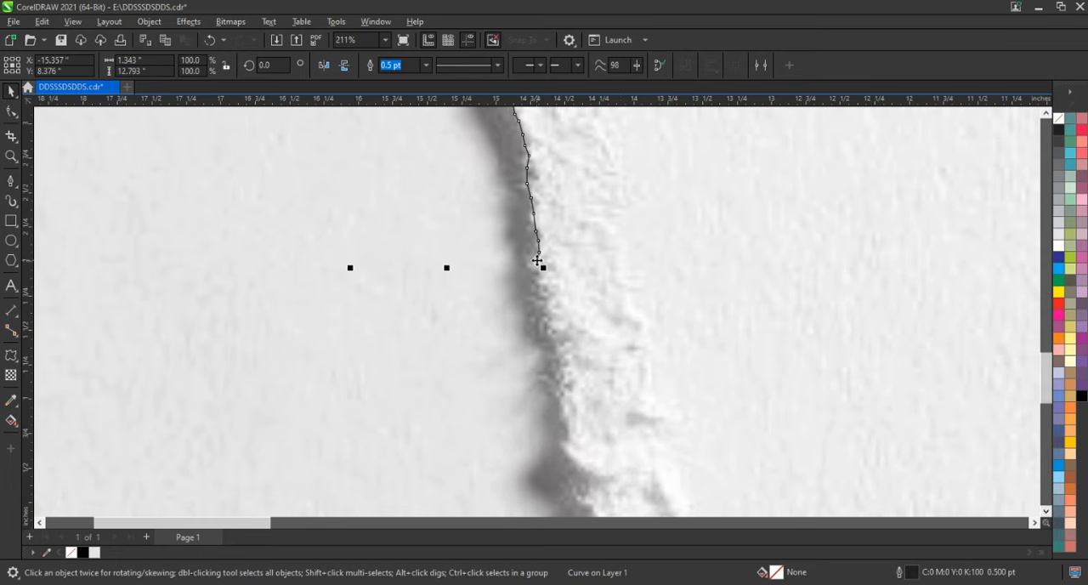
key("space")
key("space")
left_click(536, 266)
key("space")
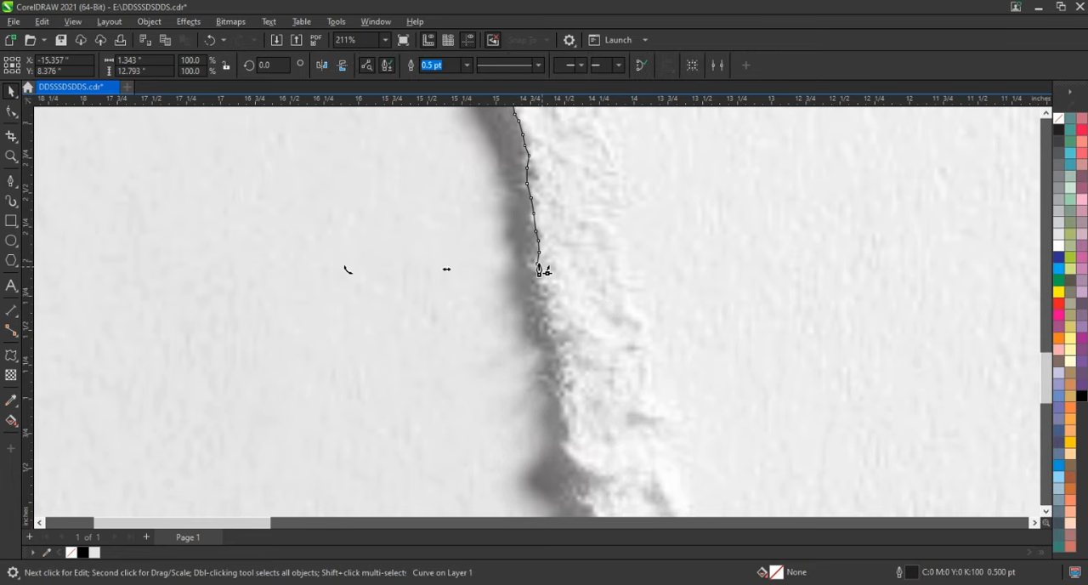
left_click(536, 266)
left_click(542, 289)
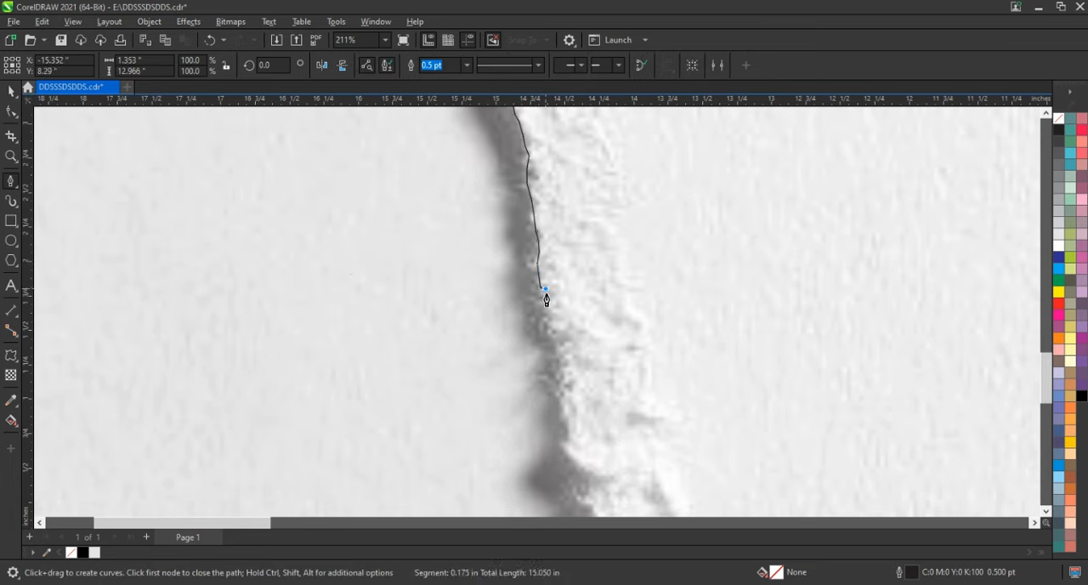
left_click(561, 343)
left_click(562, 407)
left_click(569, 440)
key("space")
Continue the curve around the dark shadow bulge and down the speckled edge below it, to about 15.7 inches tall
left_click(1046, 513)
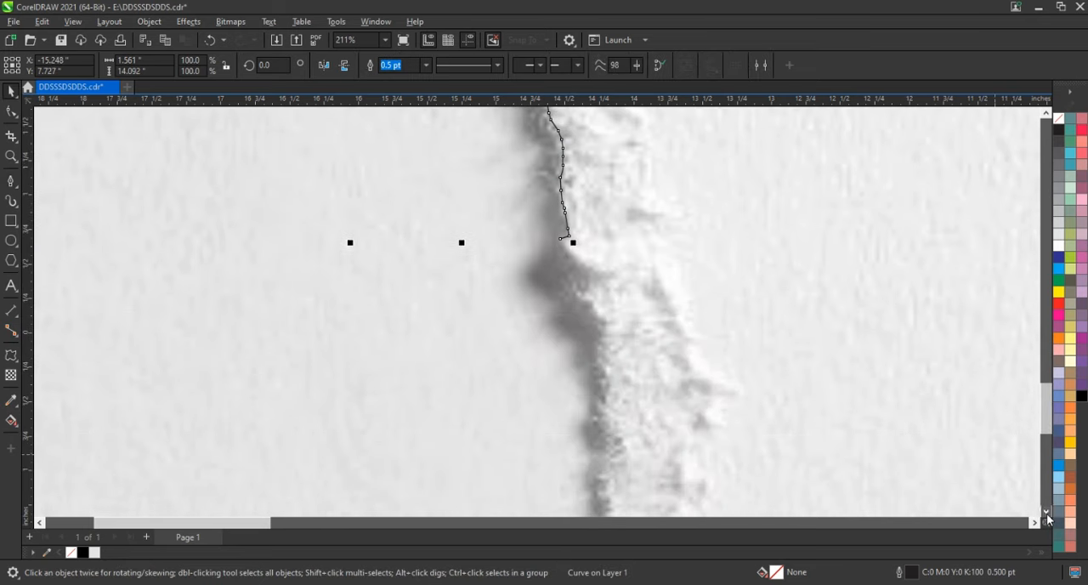
key("space")
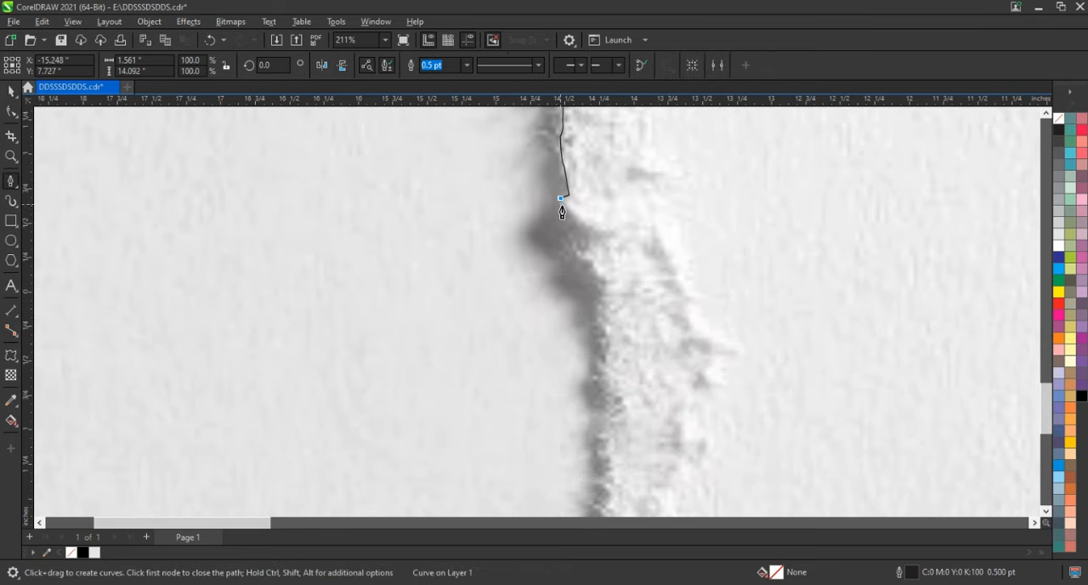
left_click(566, 209)
left_click(593, 231)
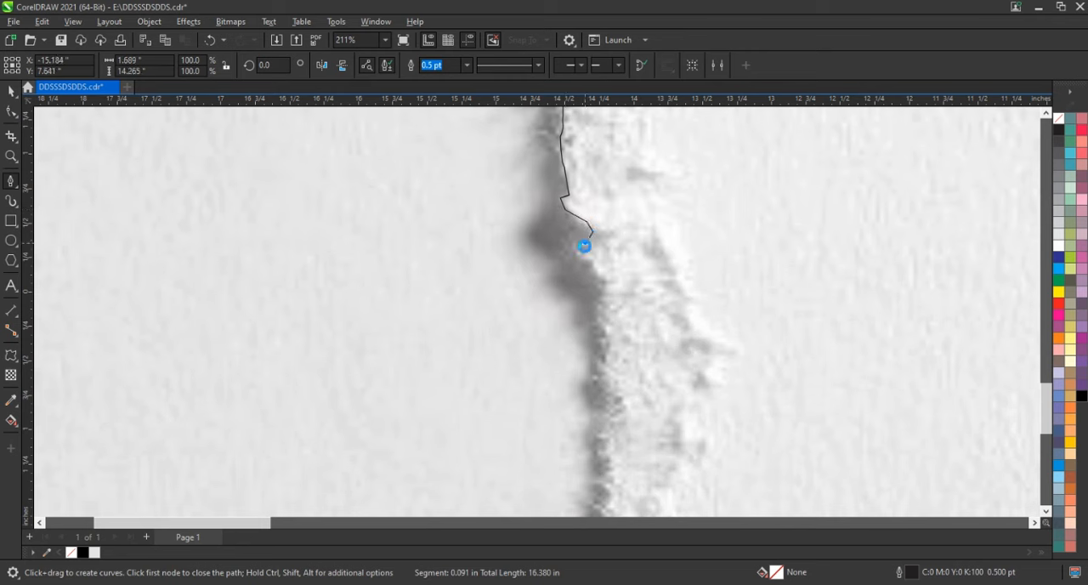
left_click(593, 265)
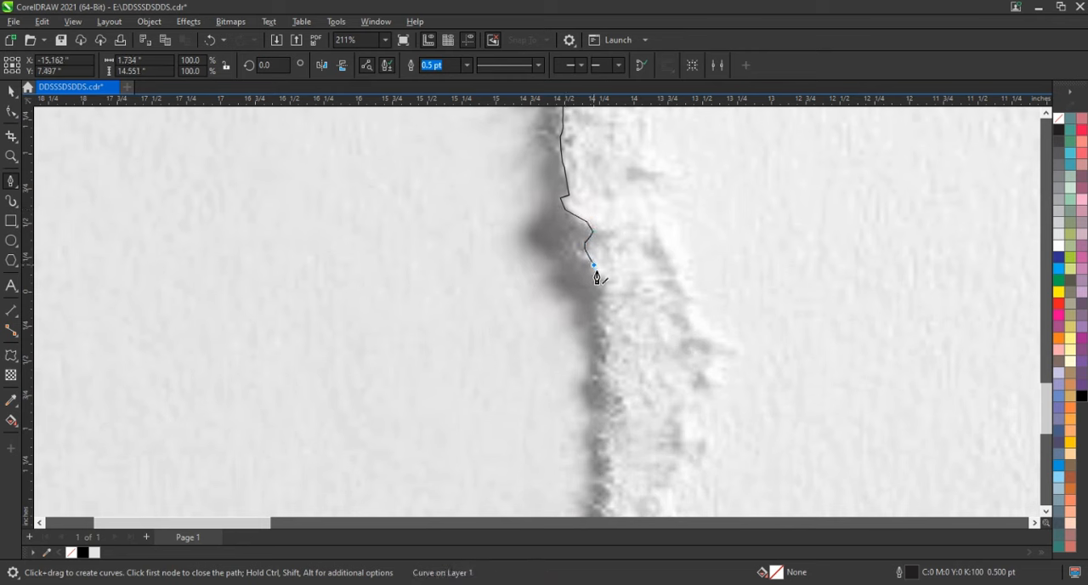
left_click(601, 324)
left_click(597, 358)
double_click(607, 425)
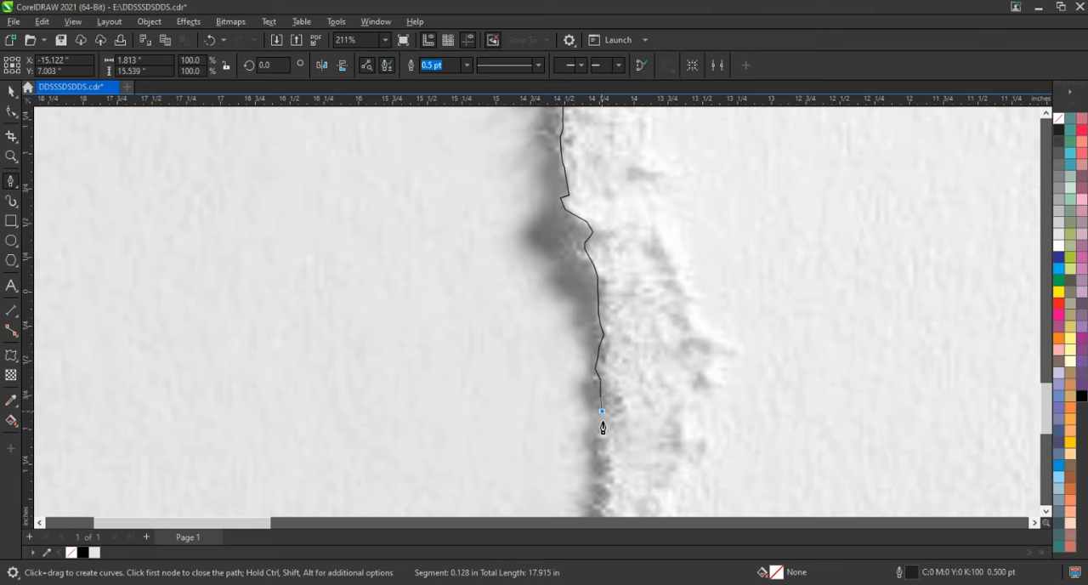
key("space")
Resume the curve from its end node and trace the last stretch of the tear to the paper's bottom edge, about 18.1 inches tall
scroll(513, 292, "down", 5)
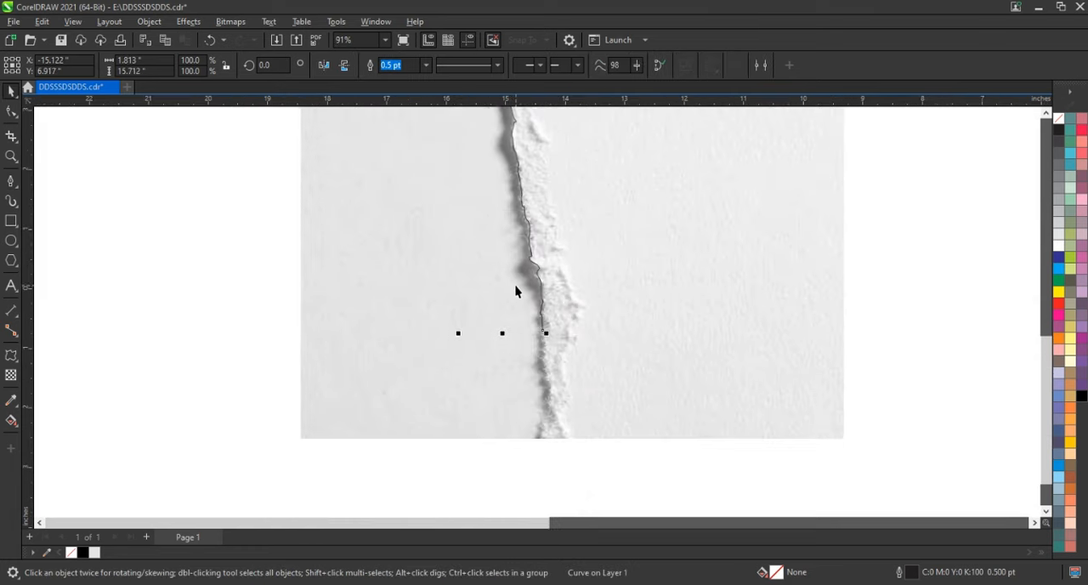
left_click(7, 157)
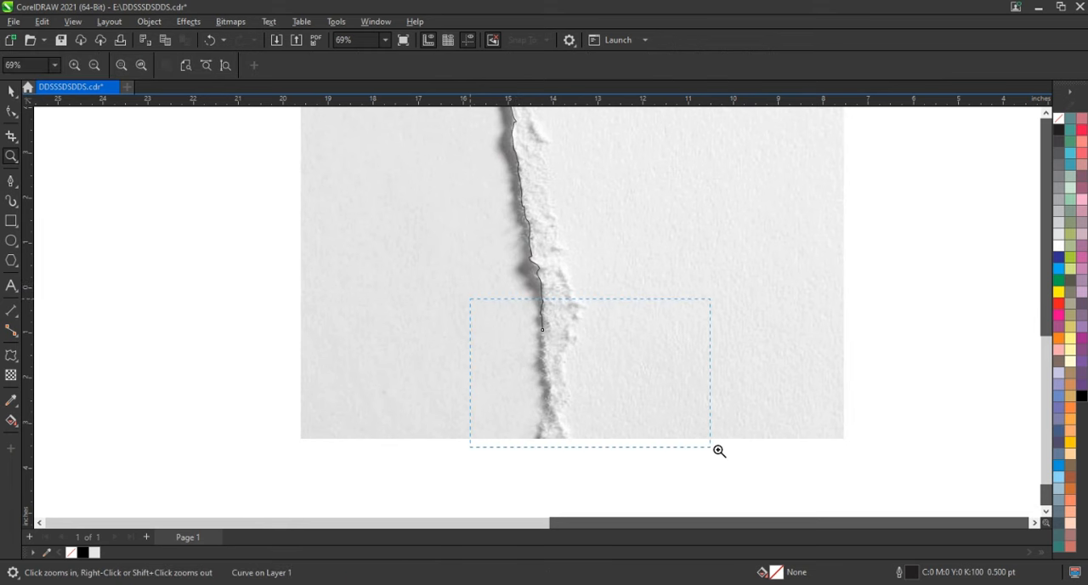
left_click_drag(719, 450, 719, 451)
left_click(10, 180)
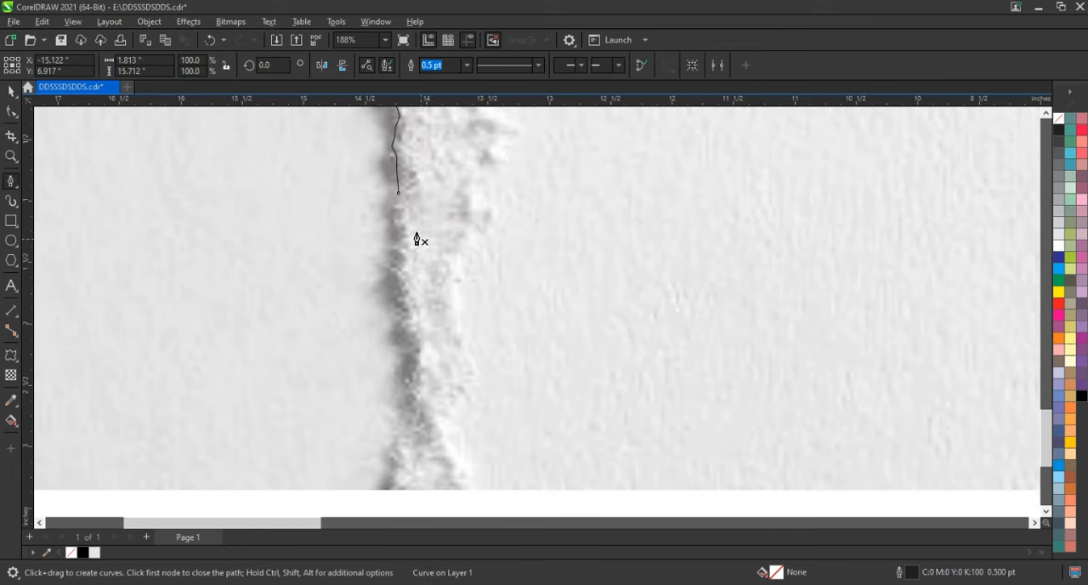
left_click(399, 193)
left_click(396, 215)
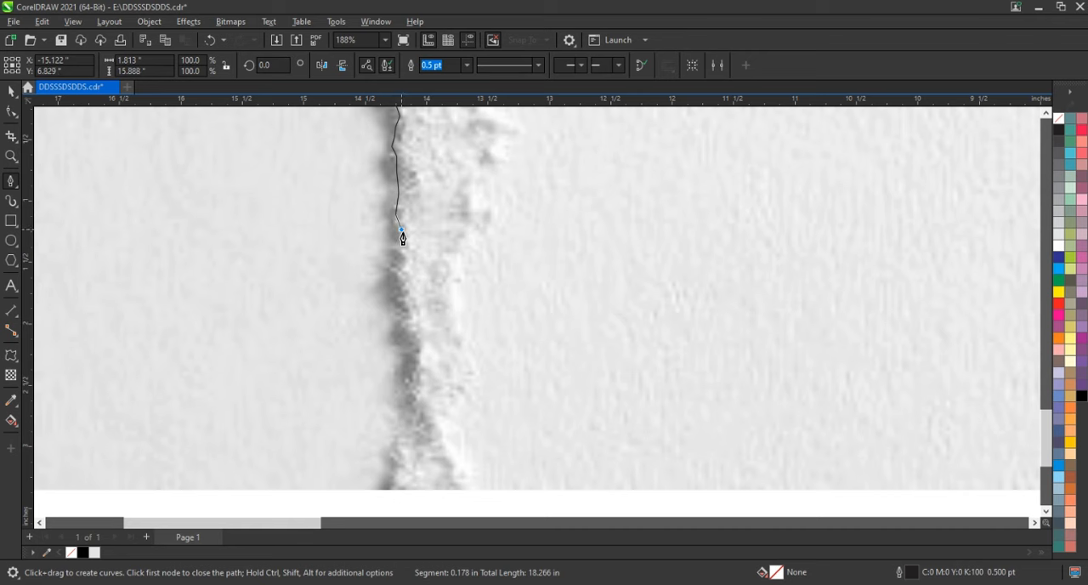
left_click(401, 229)
left_click(400, 245)
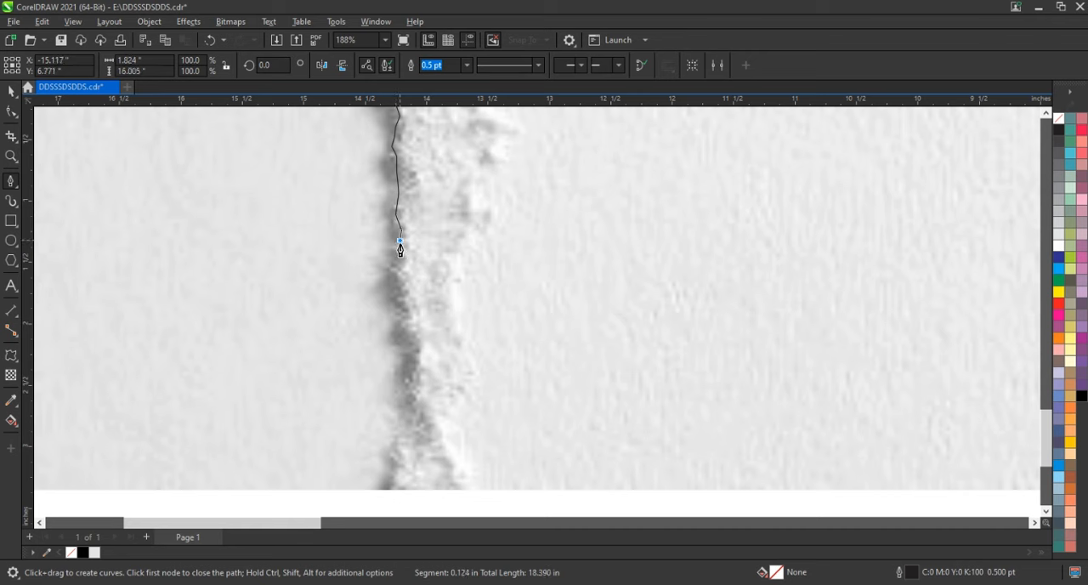
left_click(411, 314)
left_click(403, 408)
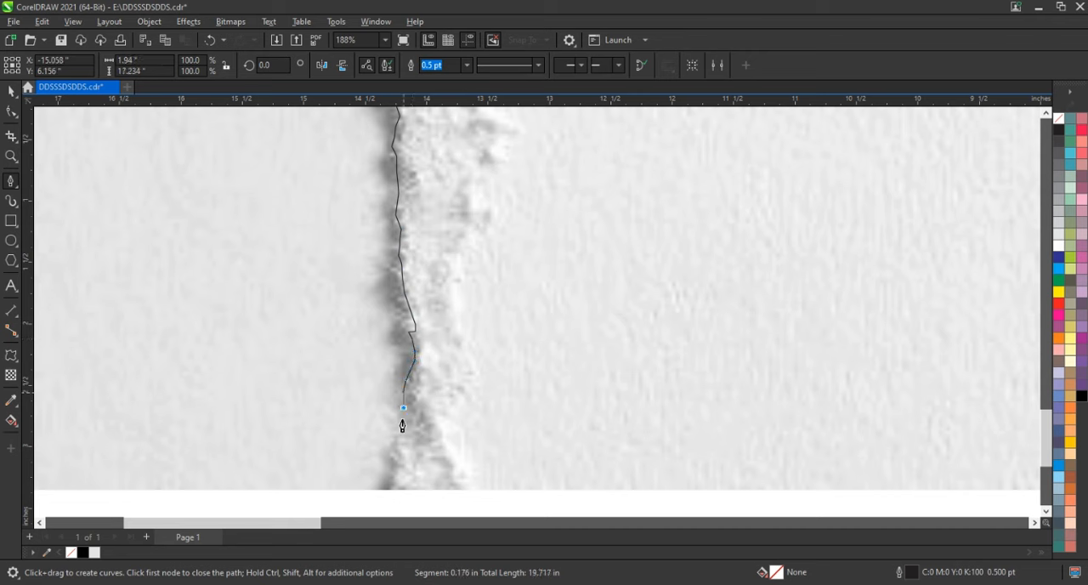
left_click(391, 488)
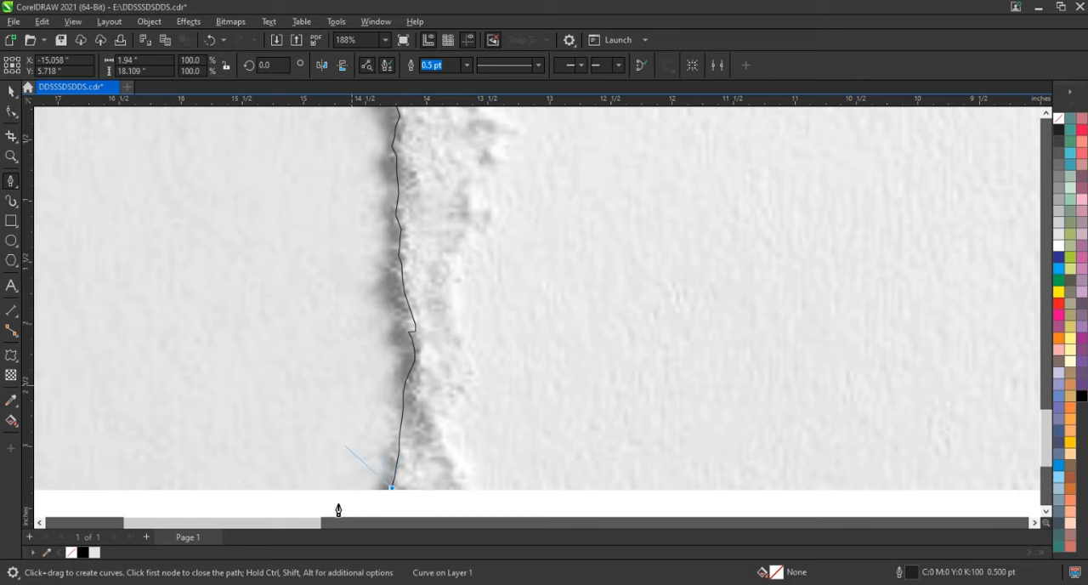
Extend the curve around the right part of the paper and close it at its start node, about 8.5 by 18.7 inches
scroll(323, 451, "down", 6)
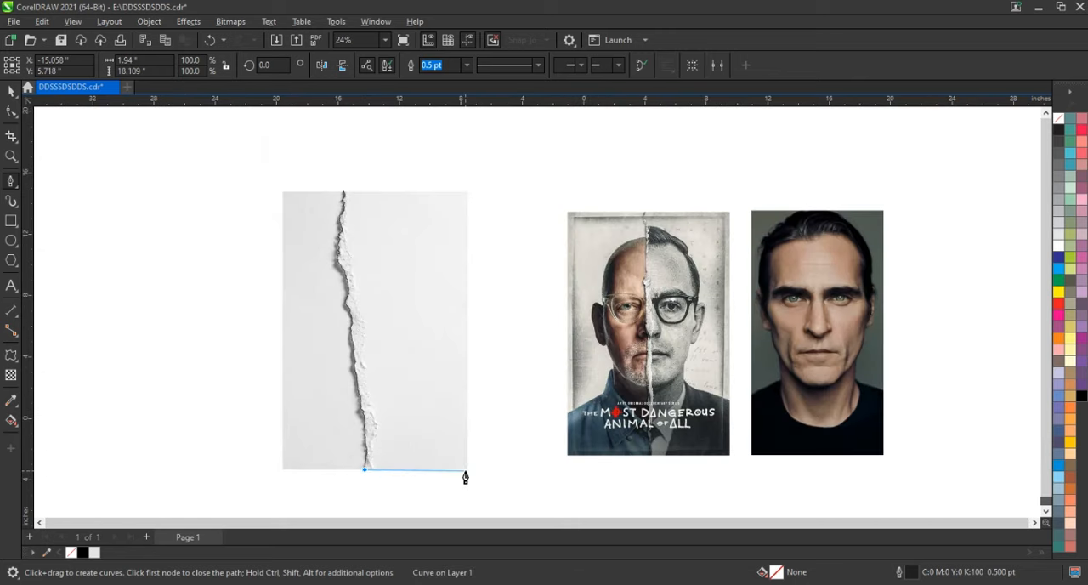
left_click(466, 471)
left_click(469, 184)
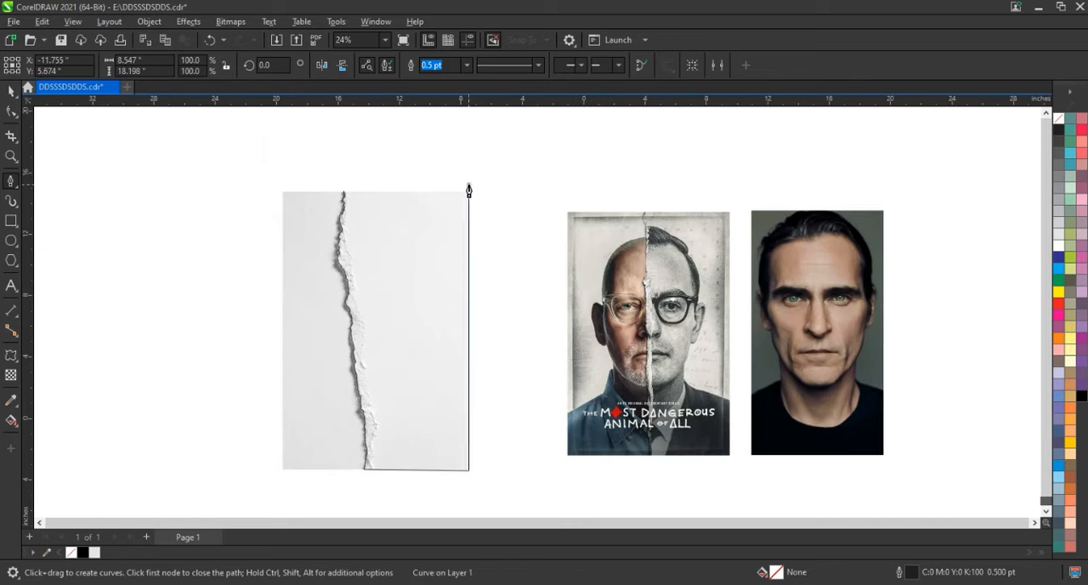
left_click(354, 197)
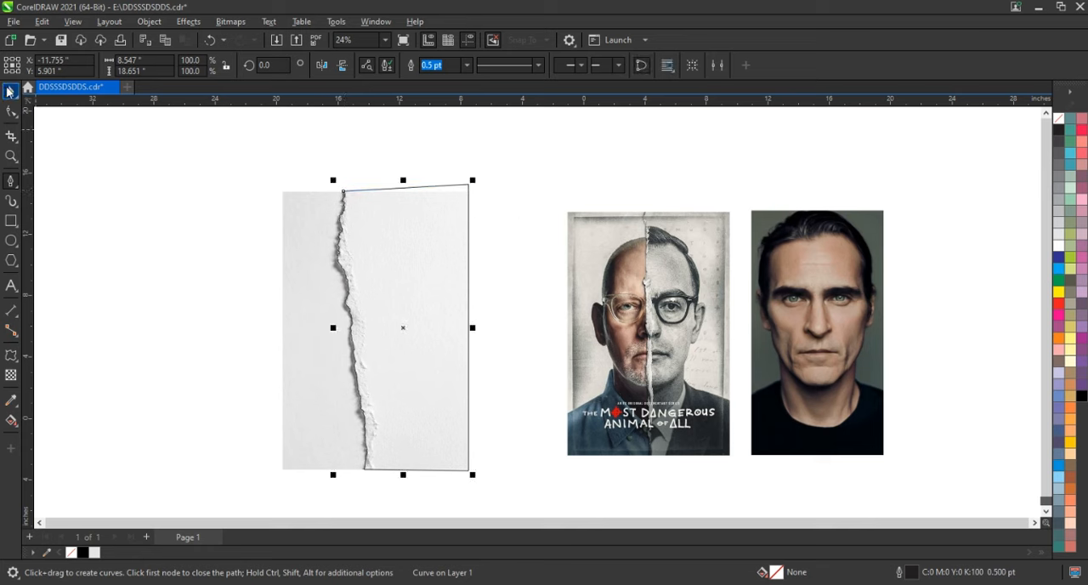
key("space")
PowerClip the paper image inside the closed traced shape
right_click(304, 309)
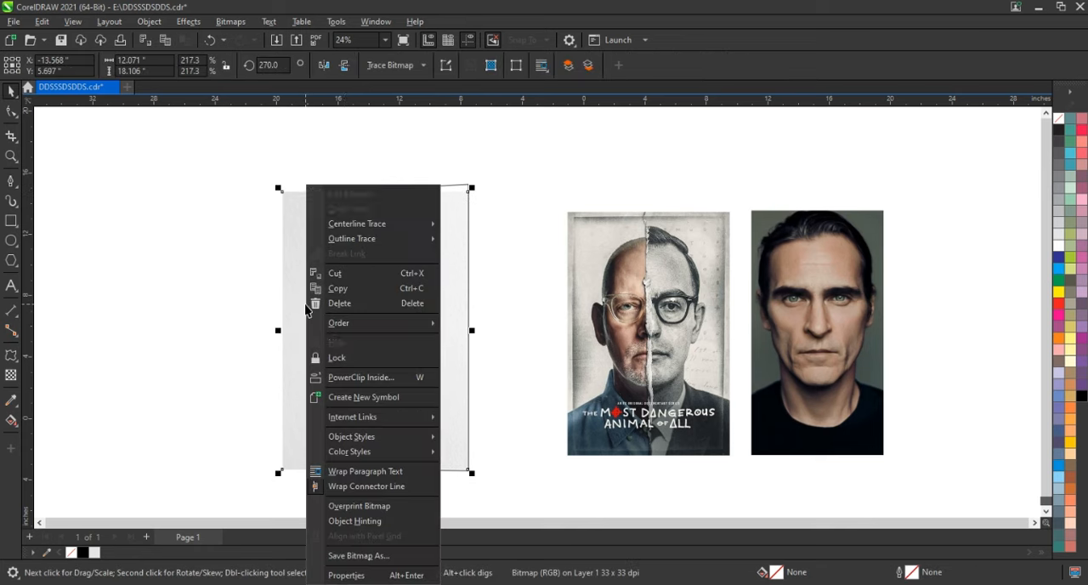
left_click(366, 381)
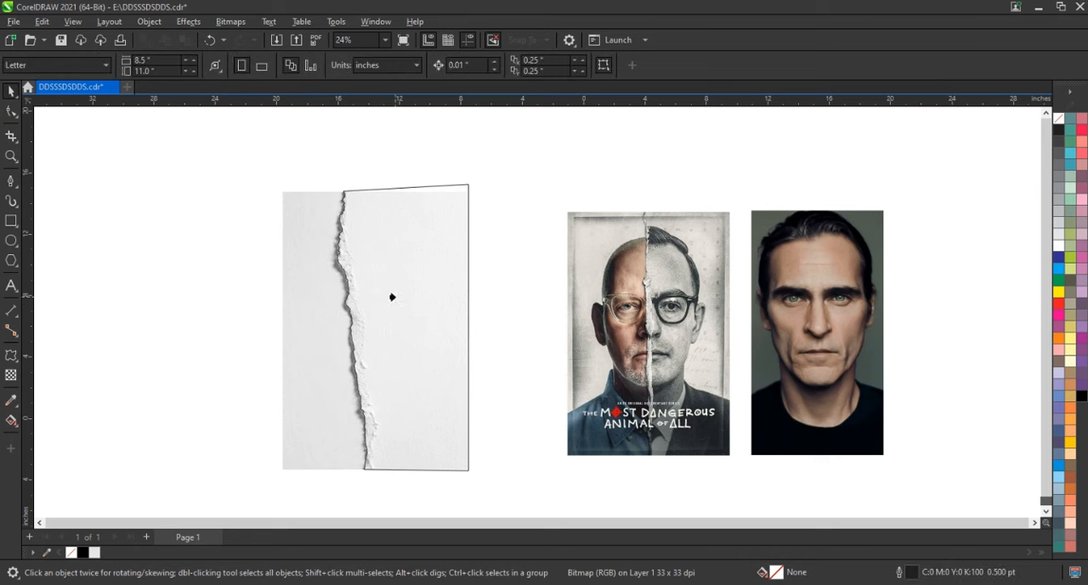
left_click(391, 297)
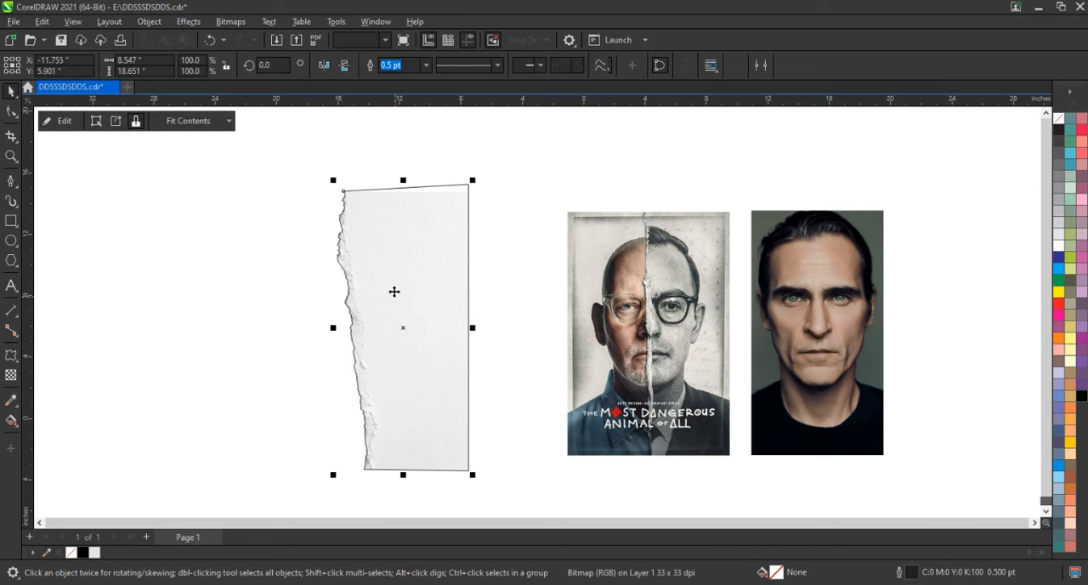
Remove the outline from the clipped torn-paper shape and deselect it
right_click(1061, 128)
left_click(1014, 129)
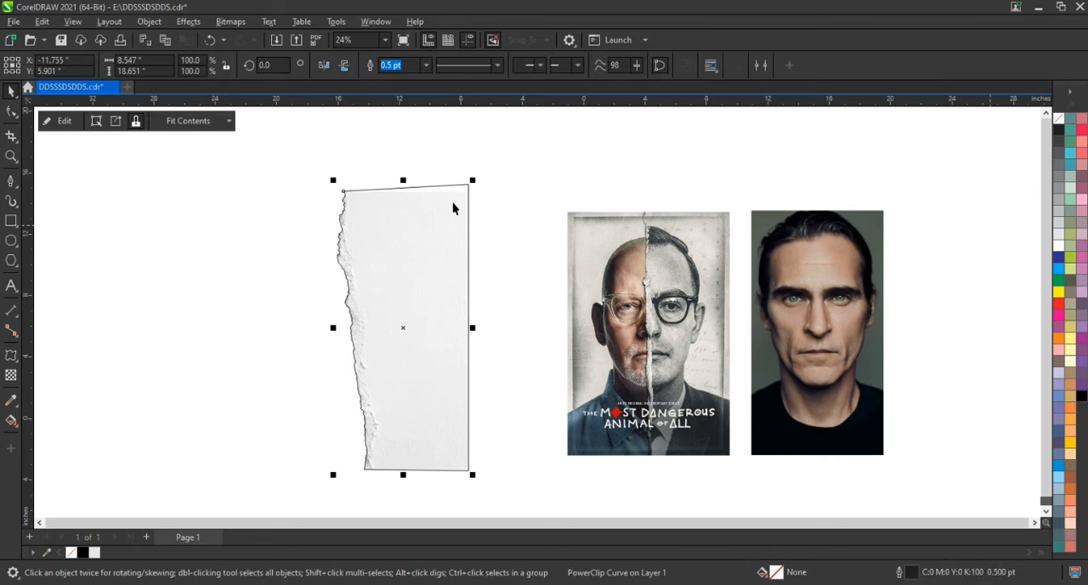
left_click(507, 192)
Draw a rectangle about 14 by 17.9 inches from the torn paper's upper right corner, extending left past the torn edge
left_click(406, 335)
key("shift+F2")
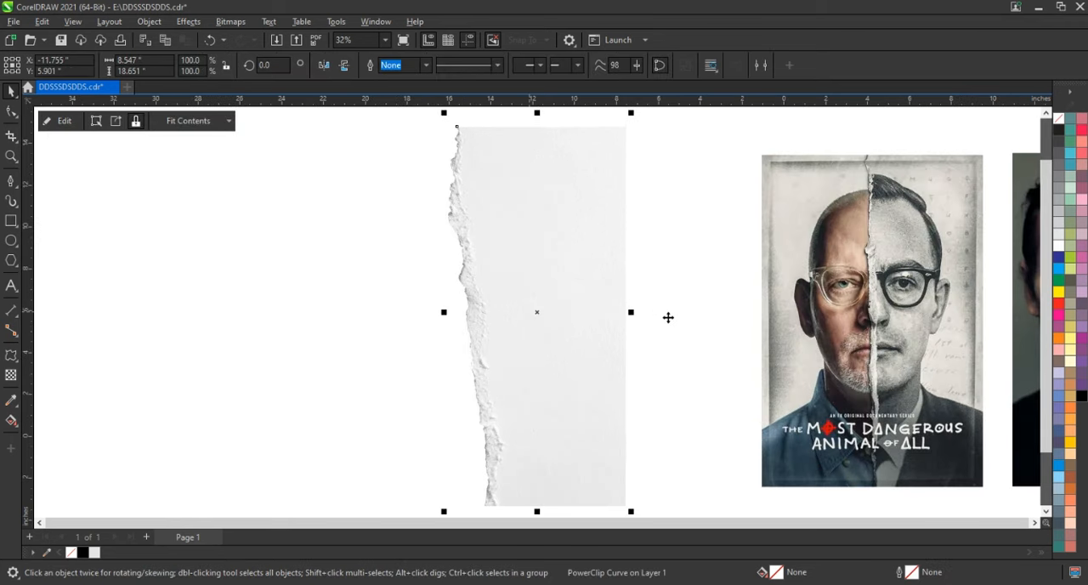
left_click(669, 318)
left_click(573, 312)
left_click(665, 312)
left_click(11, 220)
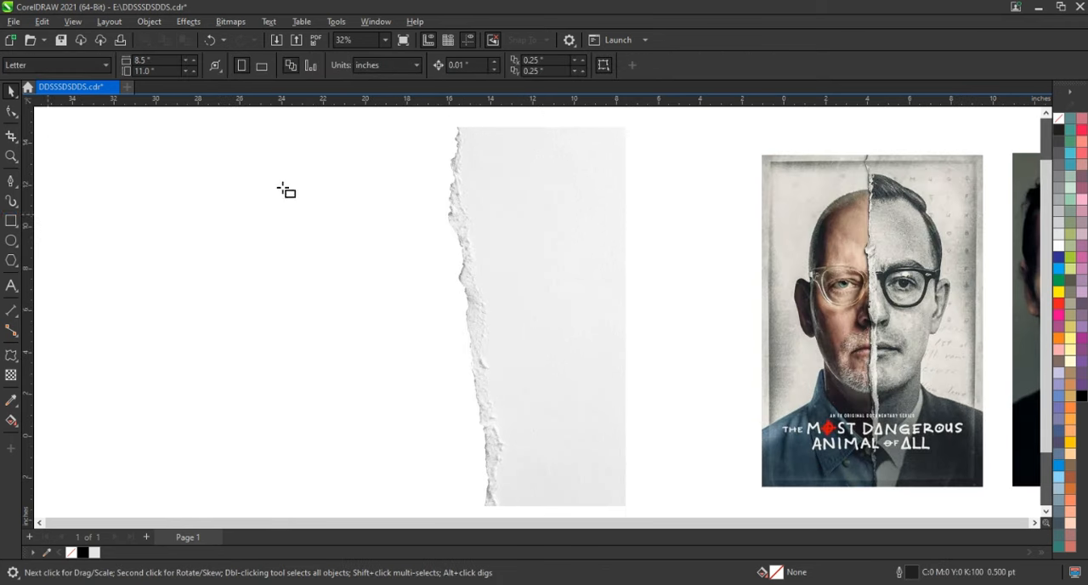
mouse_move(622, 129)
left_mouse_down()
mouse_move(380, 325)
mouse_move(347, 501)
mouse_move(328, 504)
left_mouse_up()
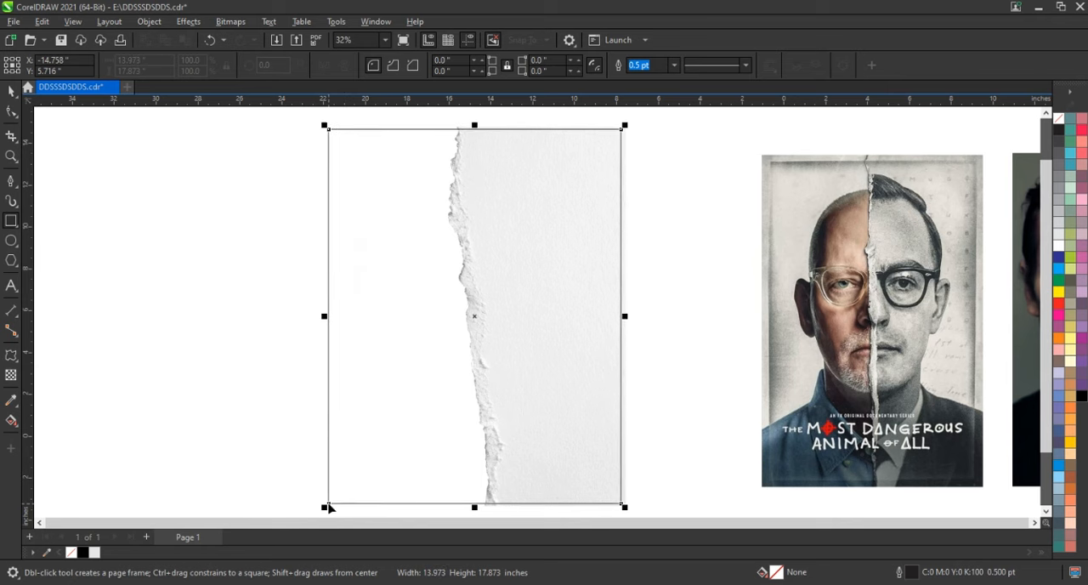
left_click(12, 92)
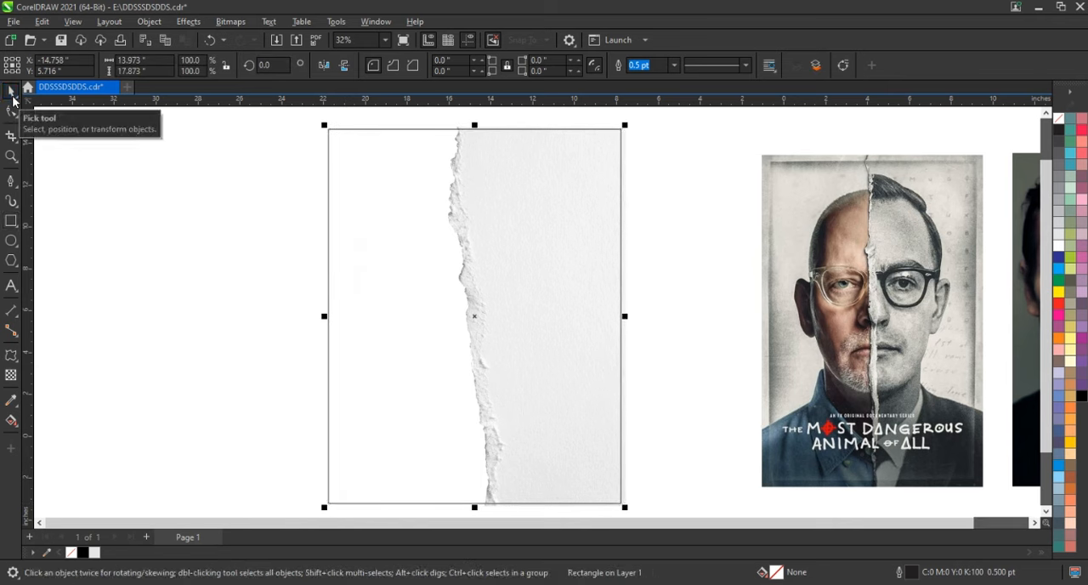
Add a drop shadow to the clipped torn paper, offset about 0.29 inches left and 0.1 inches up
left_click(493, 167)
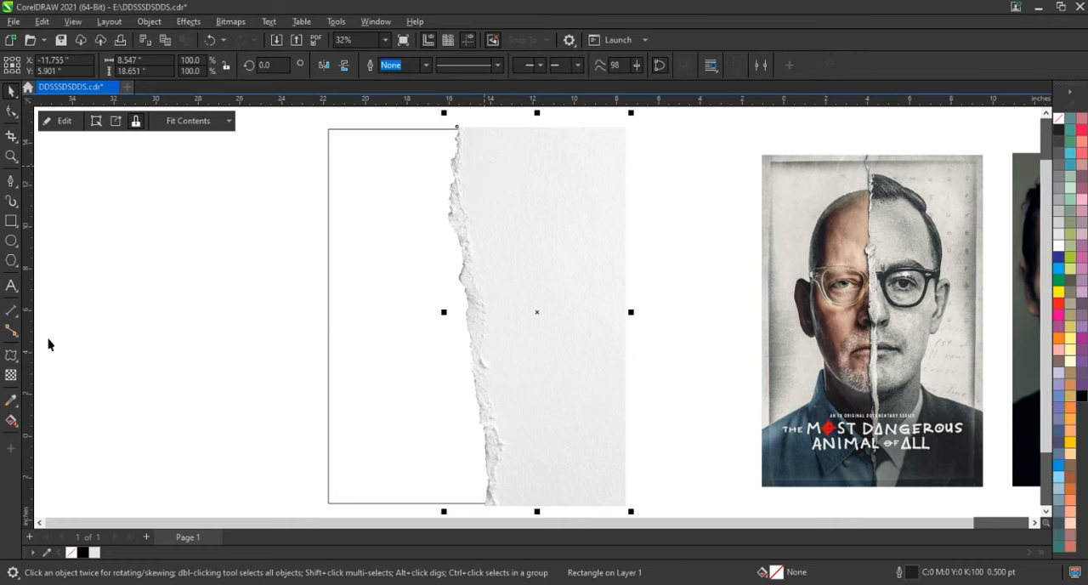
left_click(21, 366)
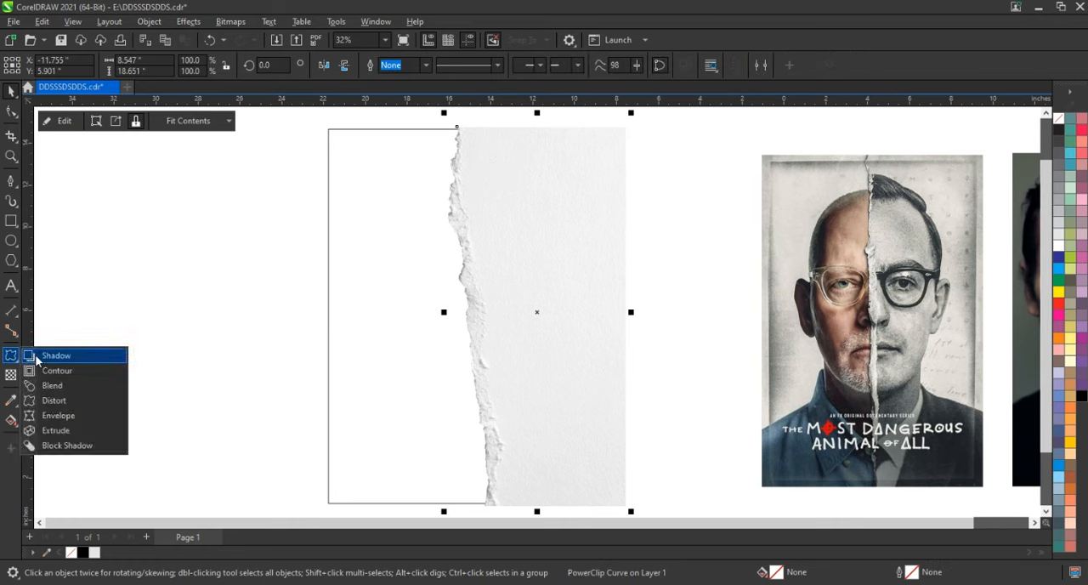
left_click(44, 354)
left_click_drag(537, 312, 443, 286)
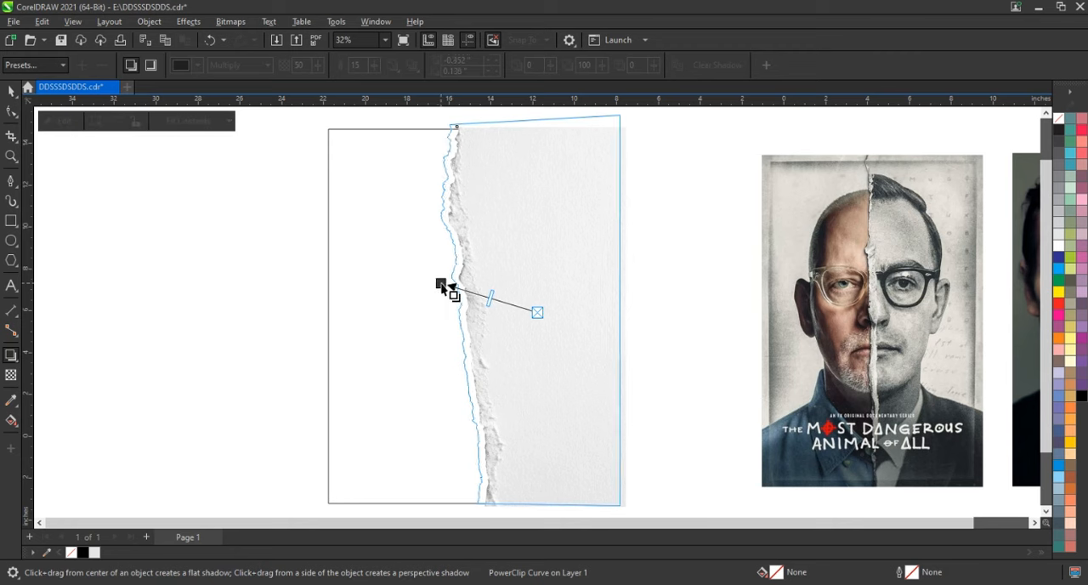
left_click_drag(440, 282, 442, 281)
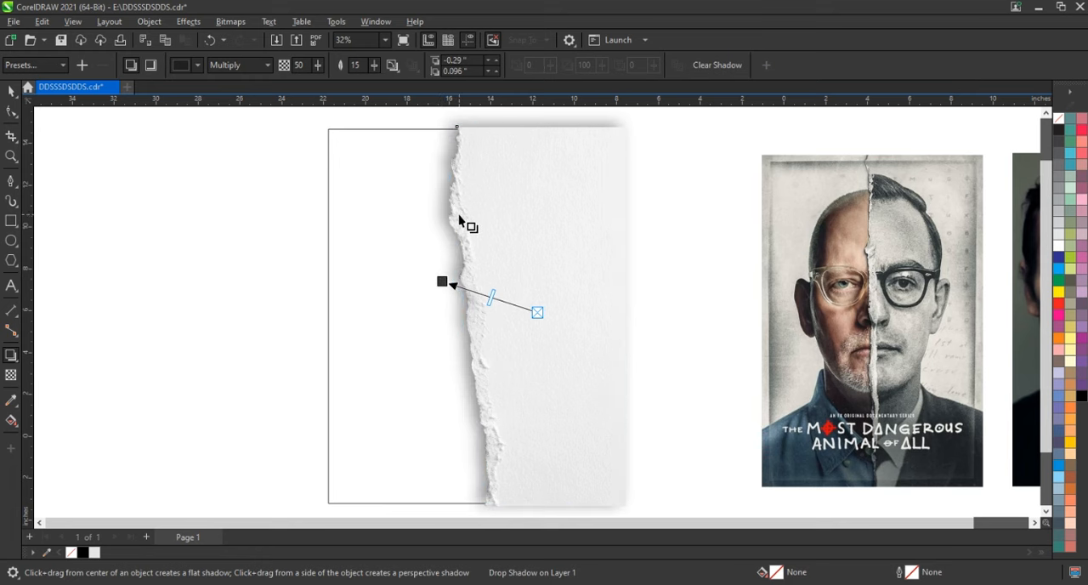
Set the shadow's merge mode to Normal and its color to black, C75 M68 Y65 K90
left_click(235, 66)
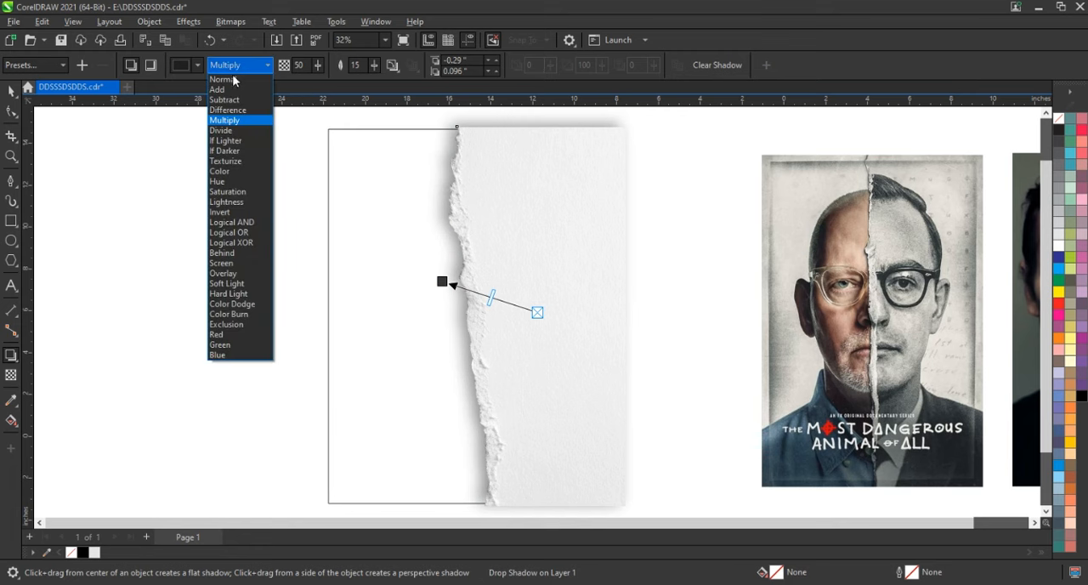
left_click(223, 79)
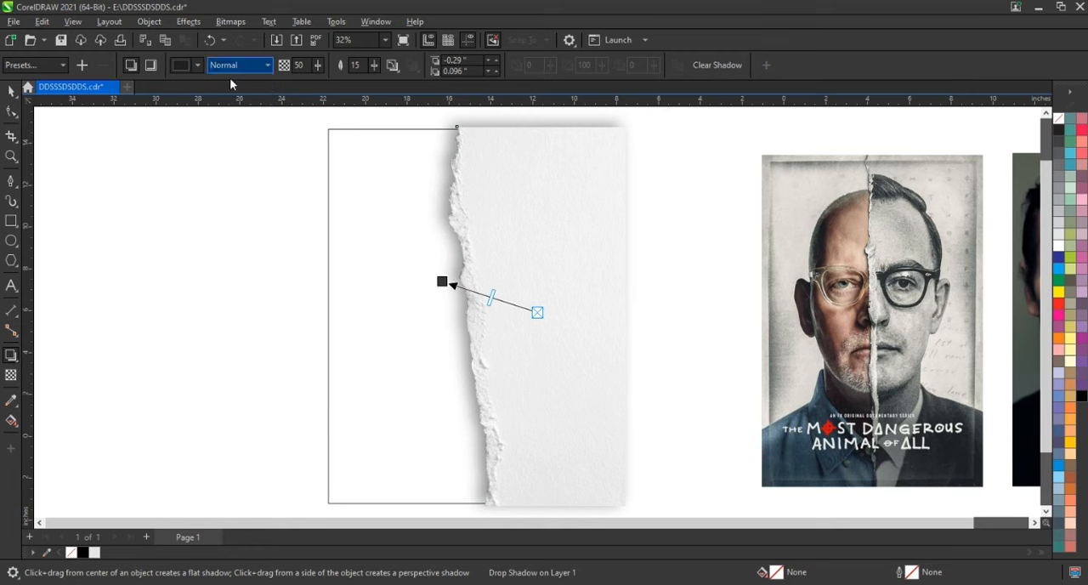
left_click(177, 65)
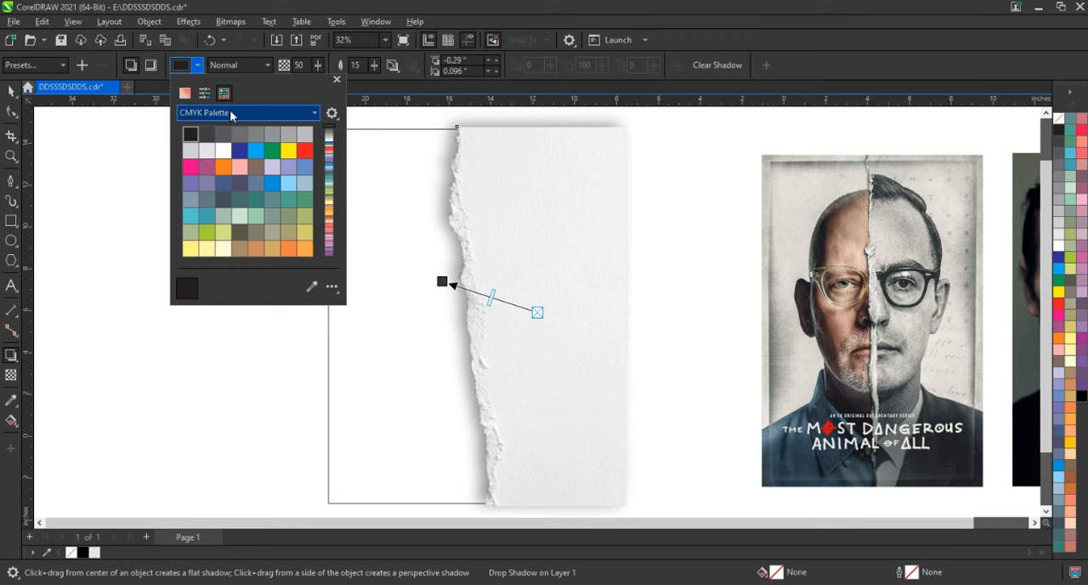
left_click(229, 111)
left_click(230, 112)
left_click(185, 93)
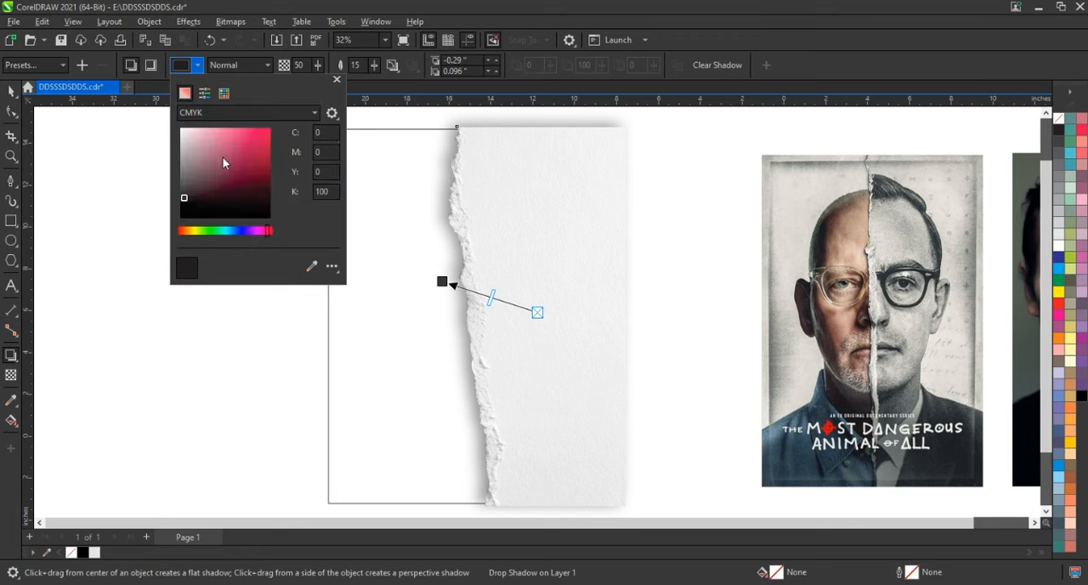
left_click(241, 199)
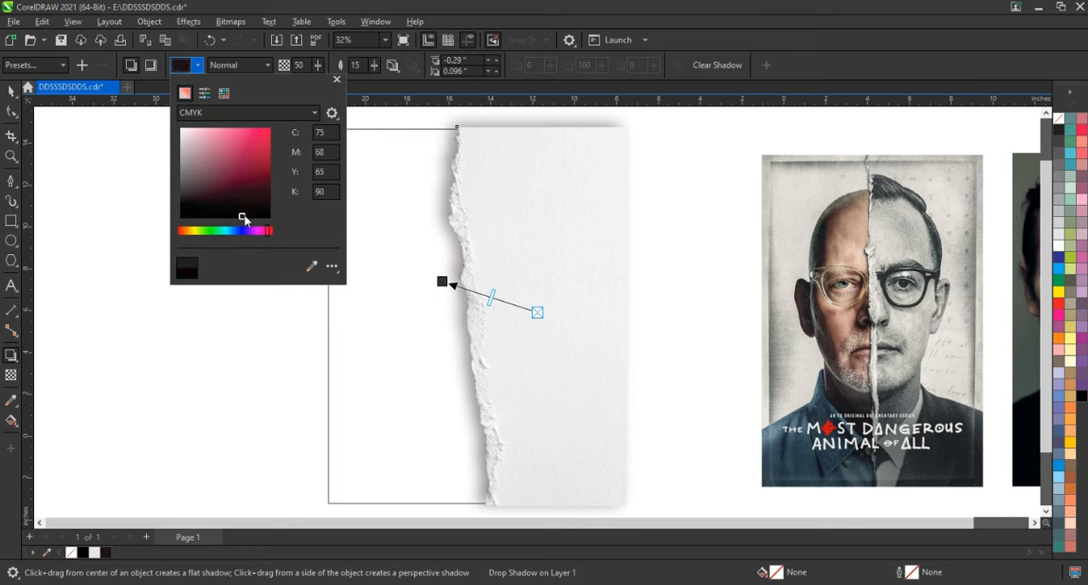
Set the shadow feathering to 5 and pull the shadow in to about 0.1 inches left and 0.03 inches up
left_click(360, 65)
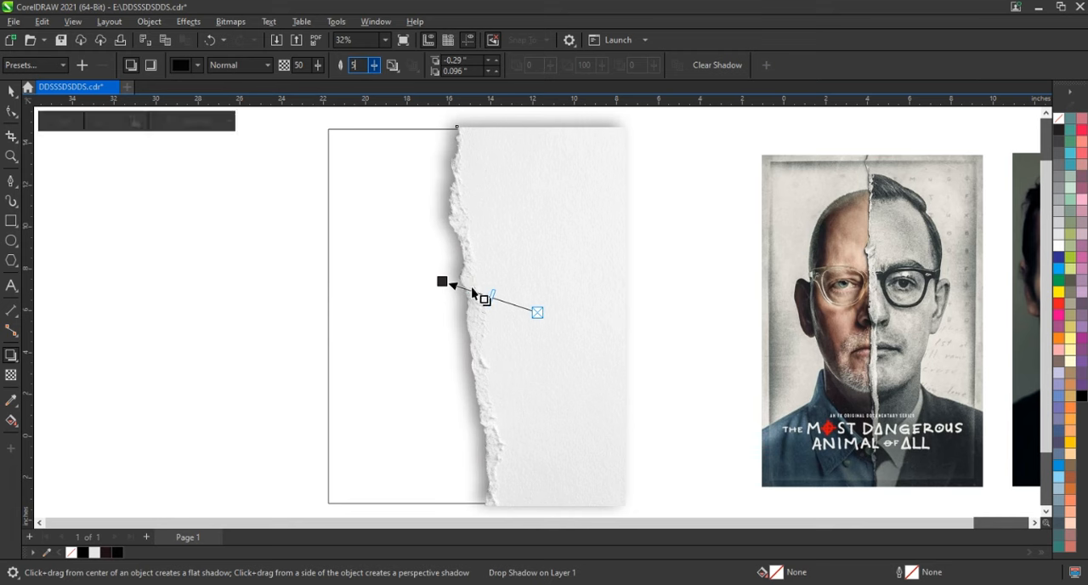
left_click_drag(443, 281, 443, 284)
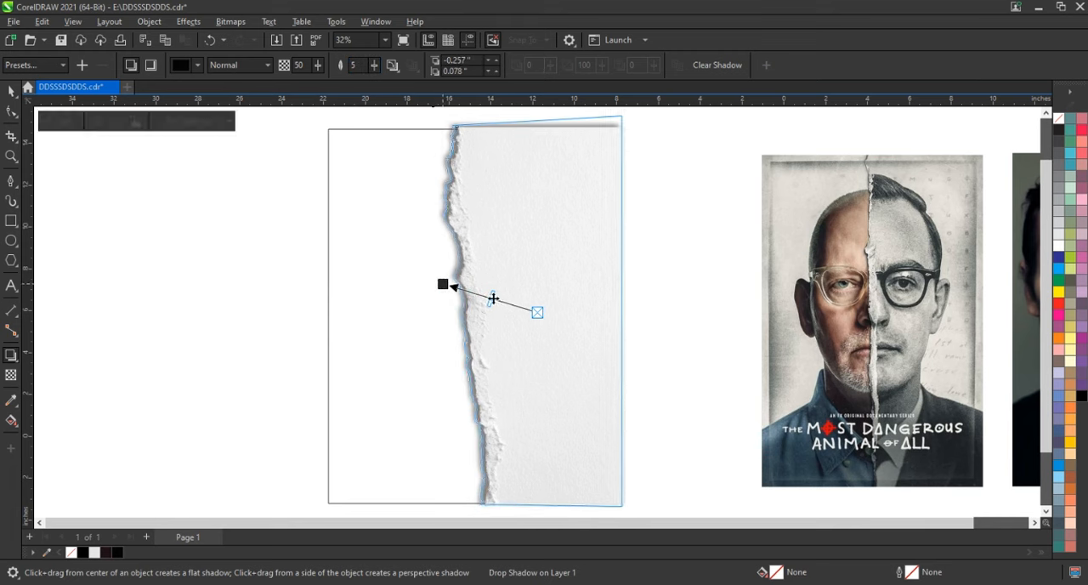
left_click_drag(447, 281, 446, 282)
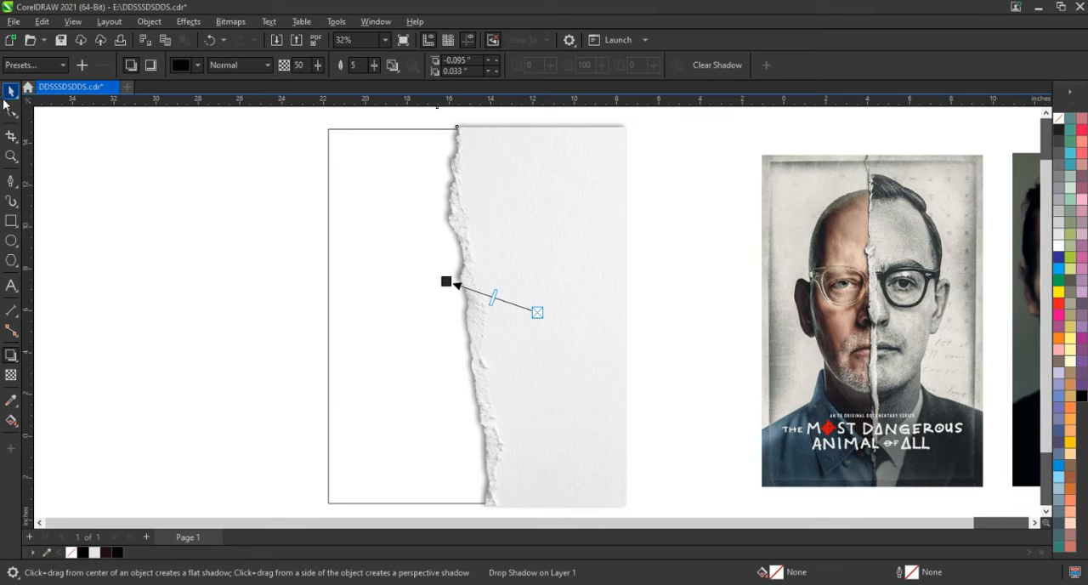
Break the drop shadow apart from the torn paper
left_click(10, 91)
left_click(149, 22)
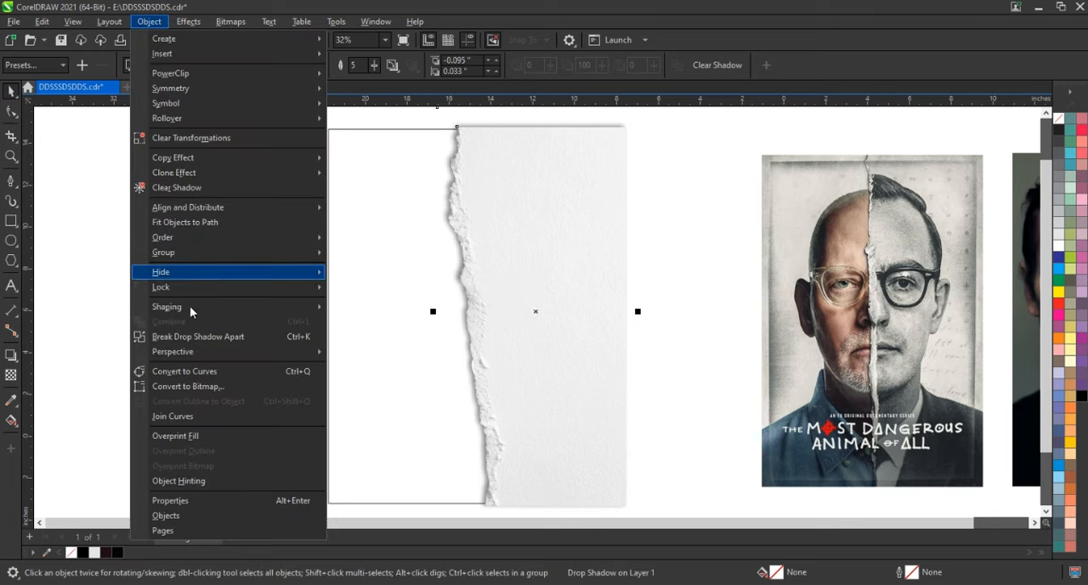
left_click(196, 337)
left_click(188, 22)
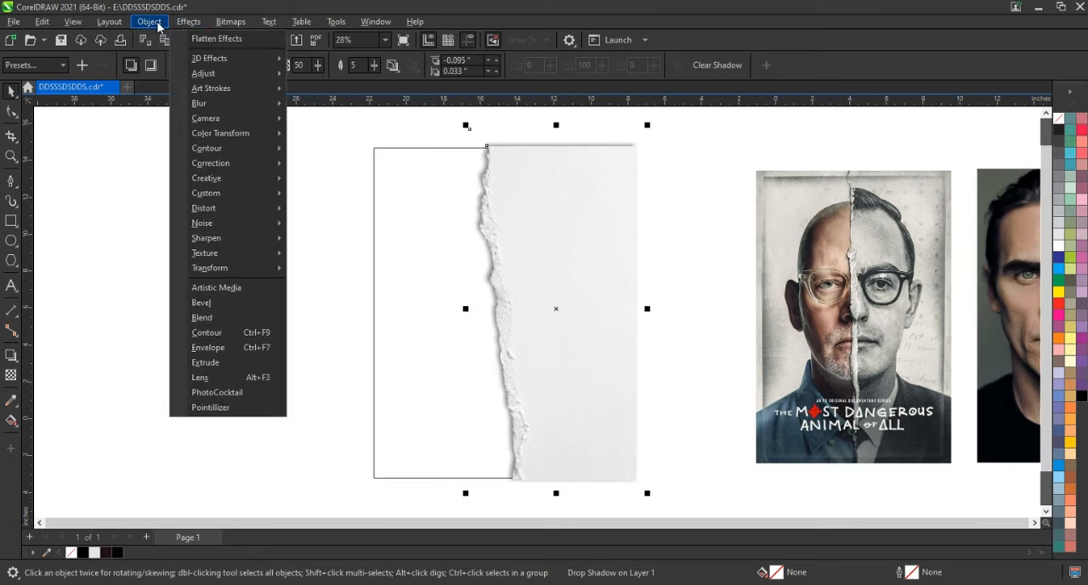
mouse_move(157, 25)
left_click(204, 336)
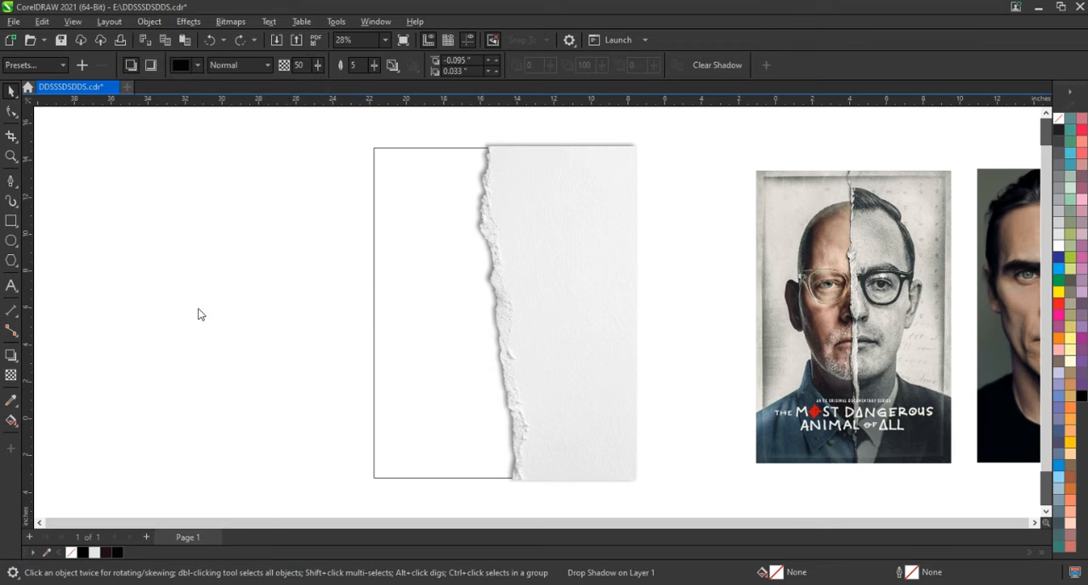
Start a Pen curve at the top of the torn strip and trace its inner edge down about 1.5 inches
left_click(11, 157)
left_click_drag(451, 134, 613, 284)
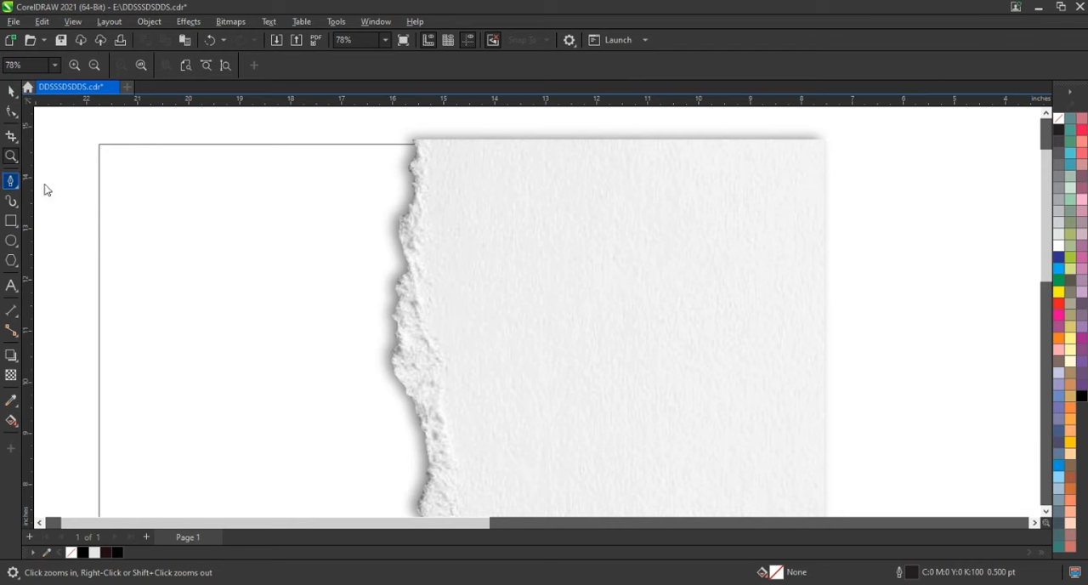
left_click(11, 181)
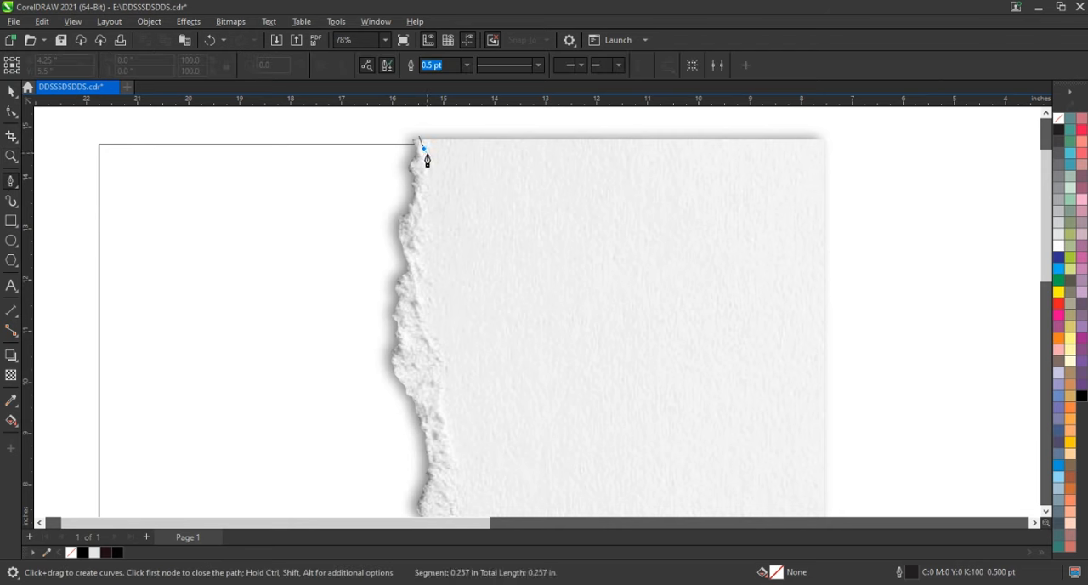
left_click(424, 164)
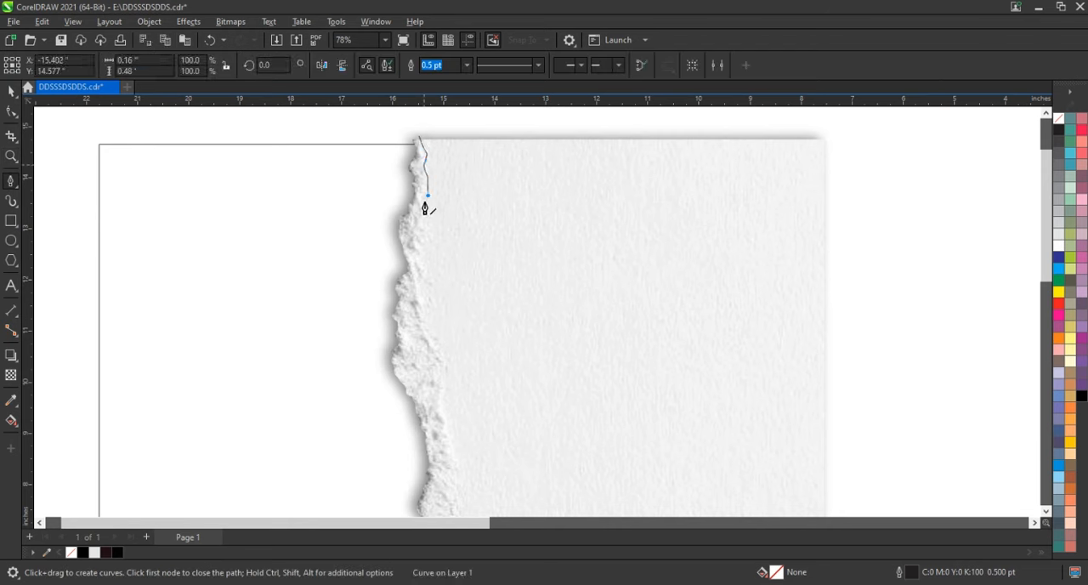
left_click(415, 230)
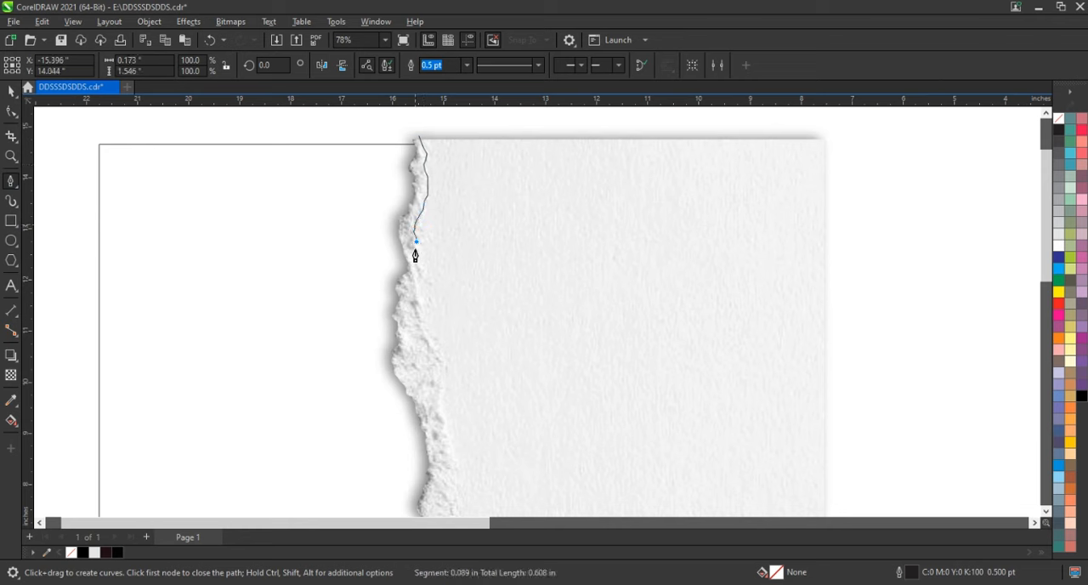
Continue the curve along the inner edge of the torn strip's upper part, to about 6.5 inches tall
left_click(430, 278)
left_click(415, 270)
left_click(409, 277)
left_click(417, 292)
left_click(417, 300)
left_click(418, 317)
left_click(442, 350)
left_click(442, 386)
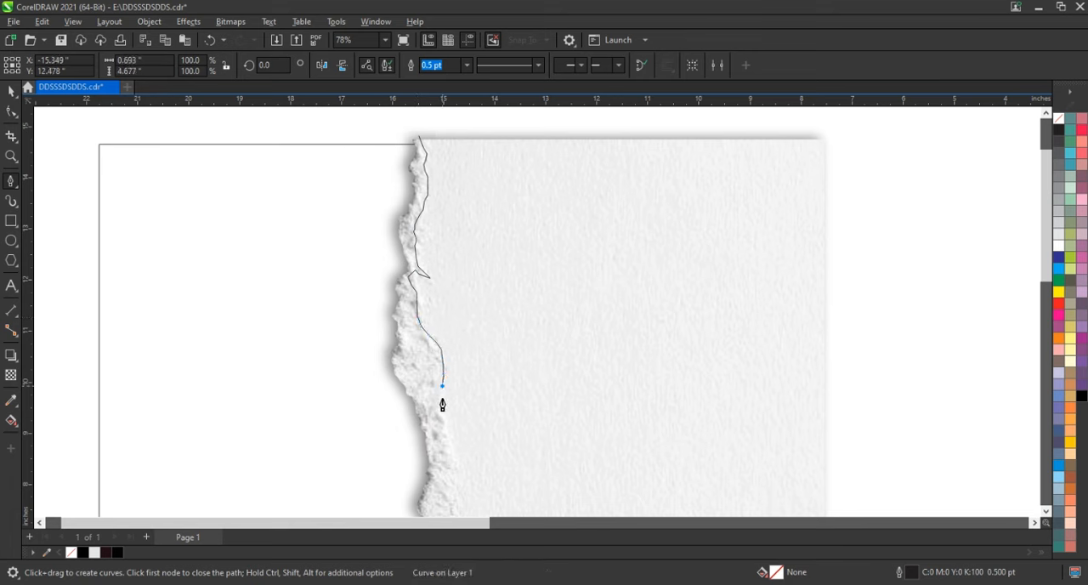
left_click(443, 417)
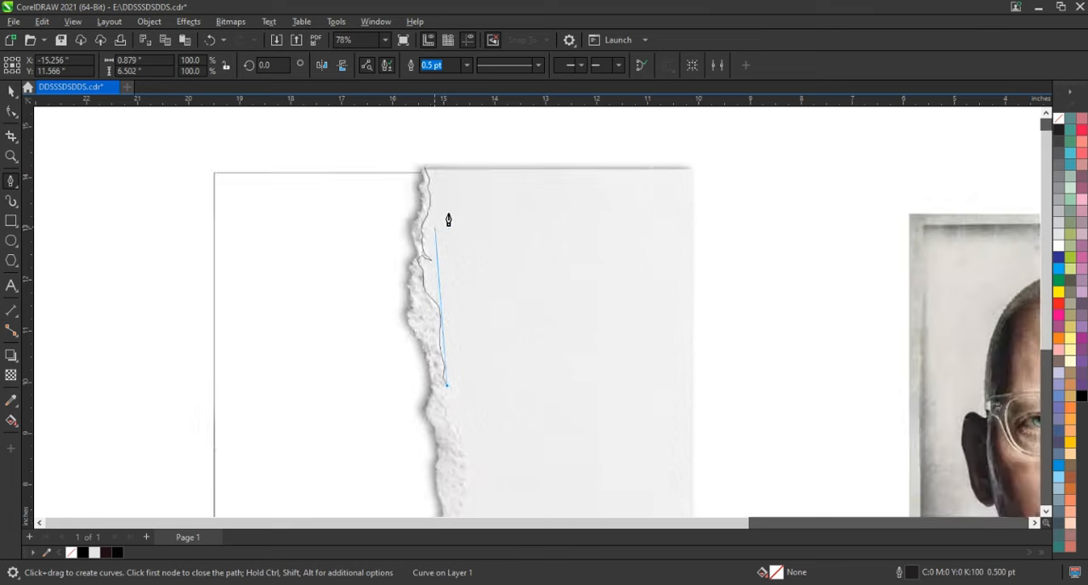
Extend the curve down the inner edge of the torn strip's middle part, to about 11.6 inches tall
scroll(448, 220, "down", 2)
scroll(435, 393, "up", 2)
scroll(460, 377, "up", 2)
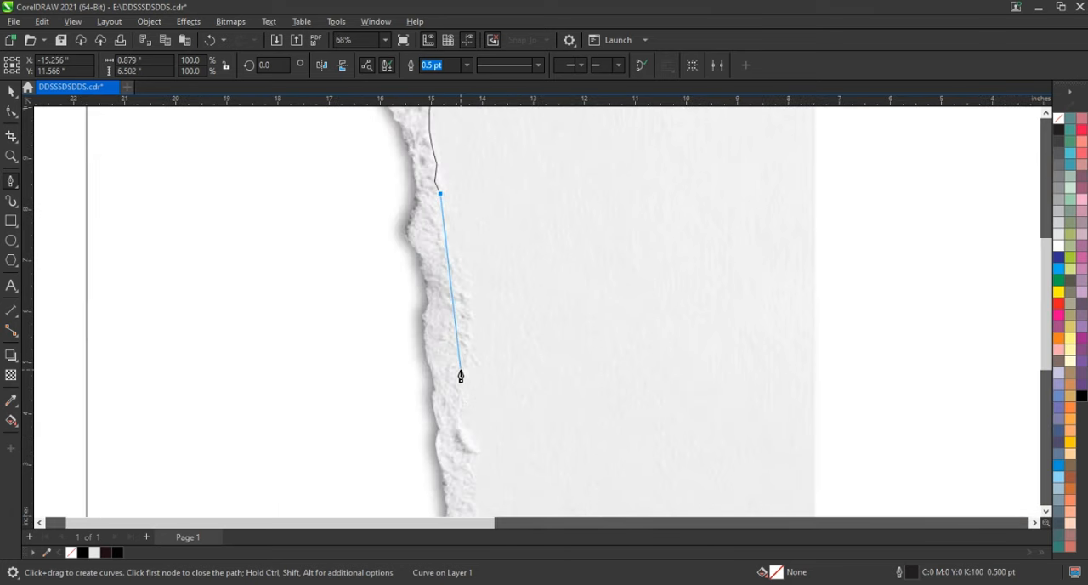
scroll(460, 377, "up", 1)
left_click(436, 185)
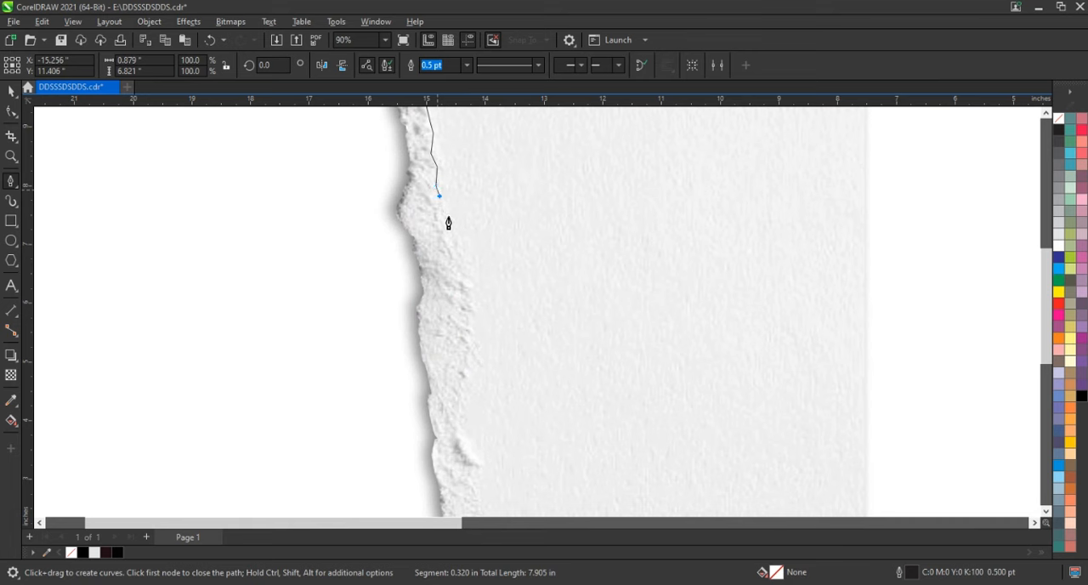
left_click(448, 217)
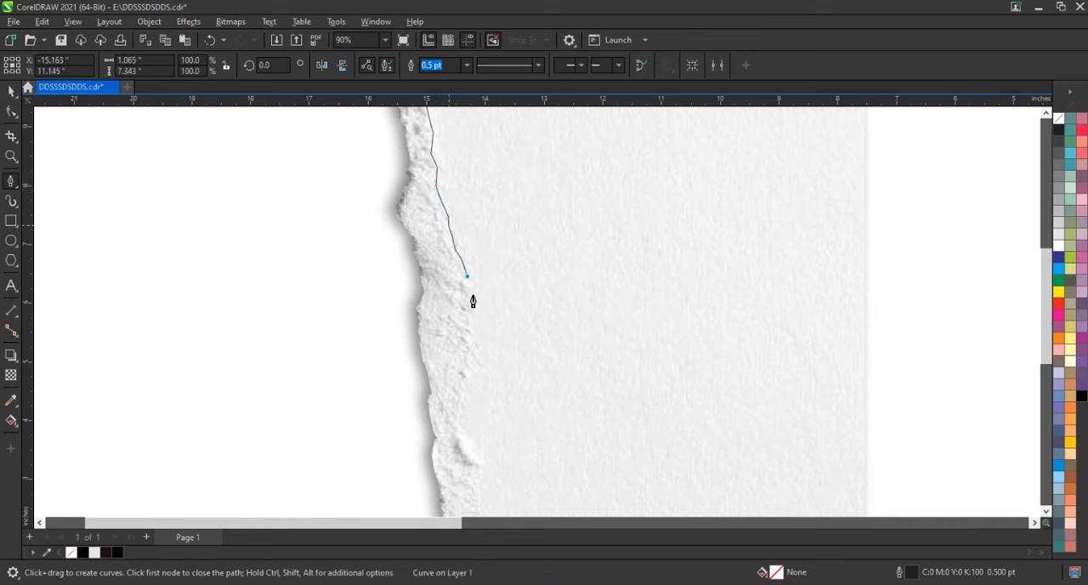
left_click(469, 335)
left_click(459, 420)
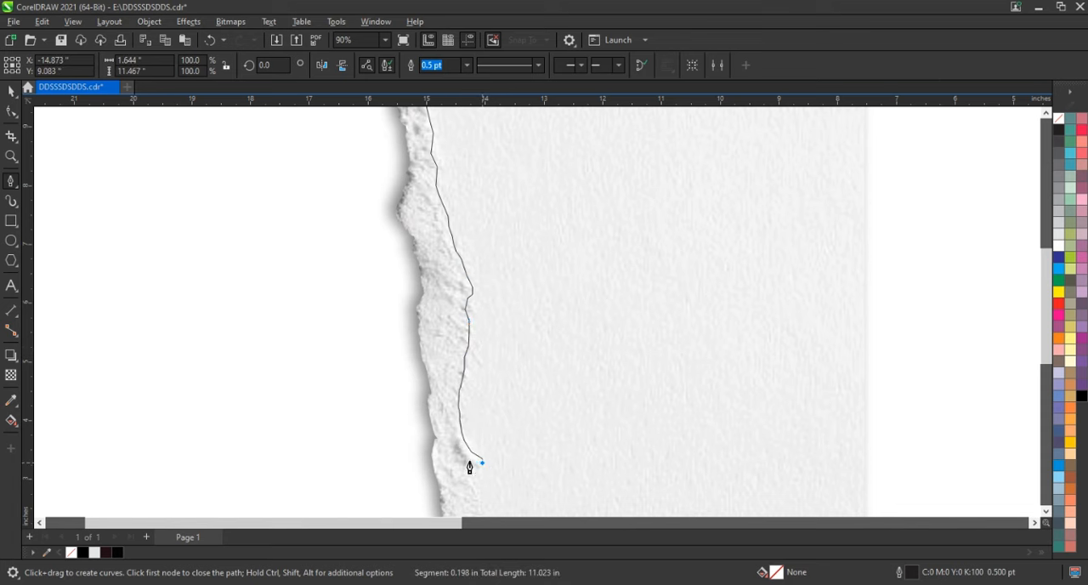
left_click(469, 460)
Trace the jagged inner edge of the torn strip's lower part, bringing the curve to about 16.4 inches tall
scroll(433, 344, "down", 3)
scroll(462, 444, "down", 2)
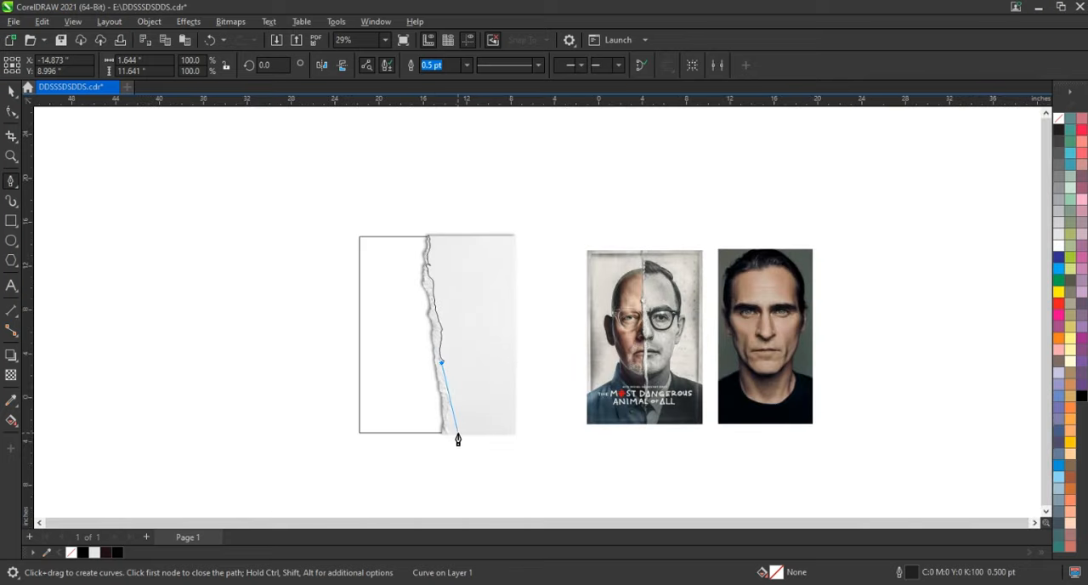
scroll(451, 433, "up", 5)
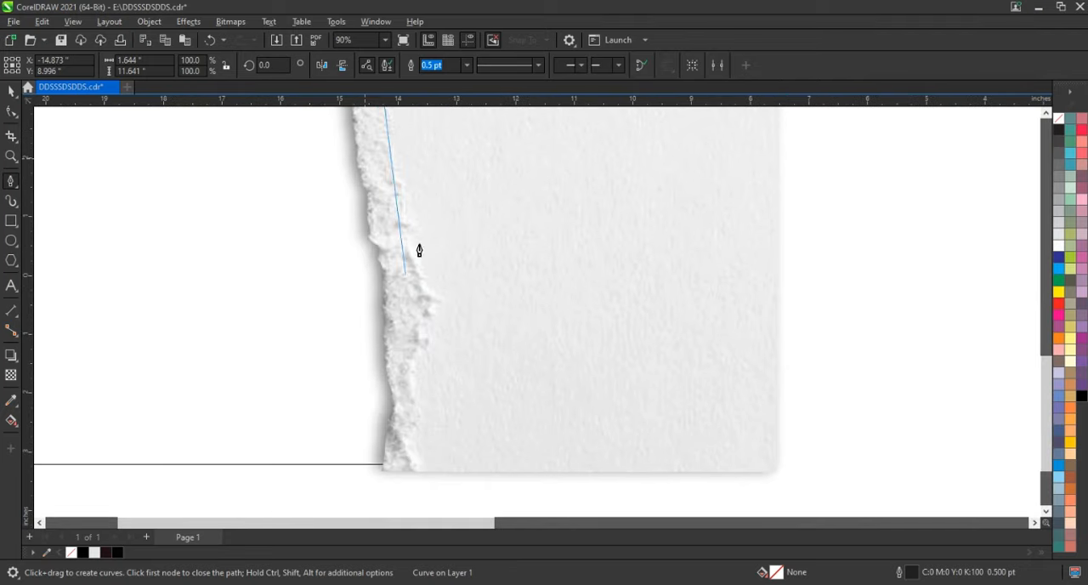
scroll(423, 242, "down", 1)
scroll(383, 163, "up", 2)
scroll(383, 162, "up", 2)
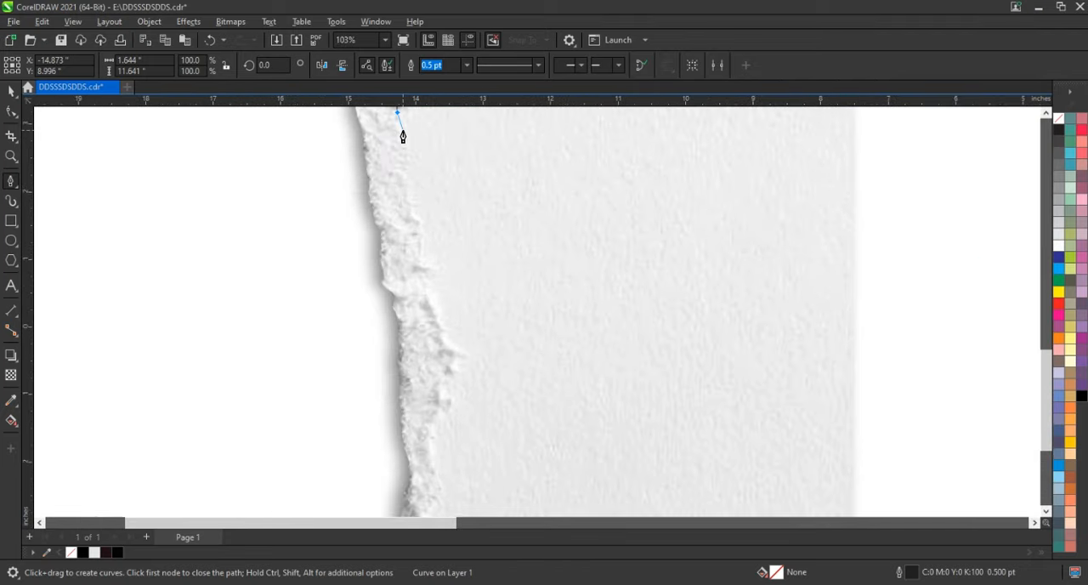
left_click(404, 156)
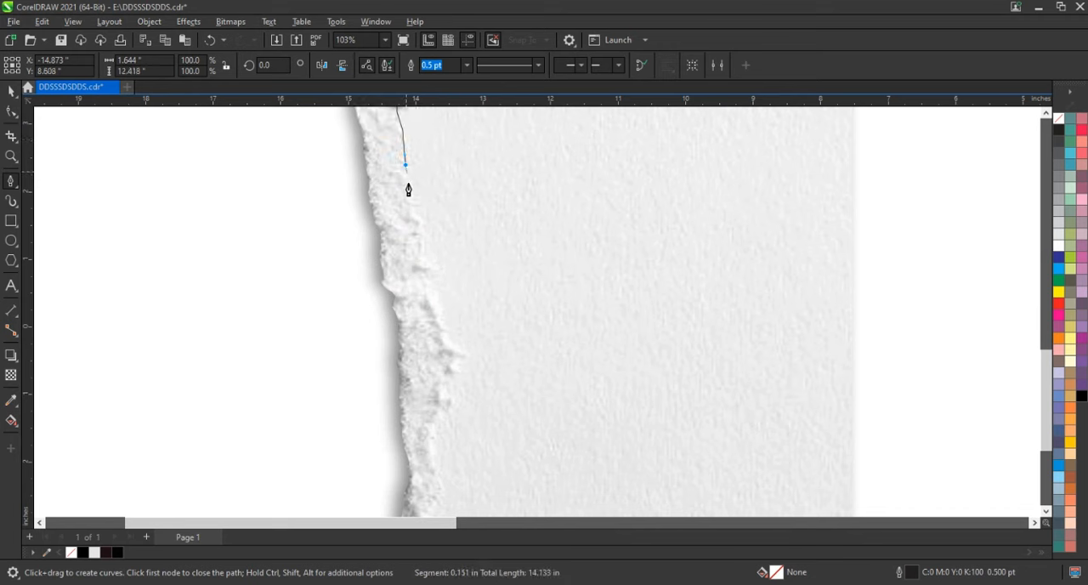
left_click(410, 196)
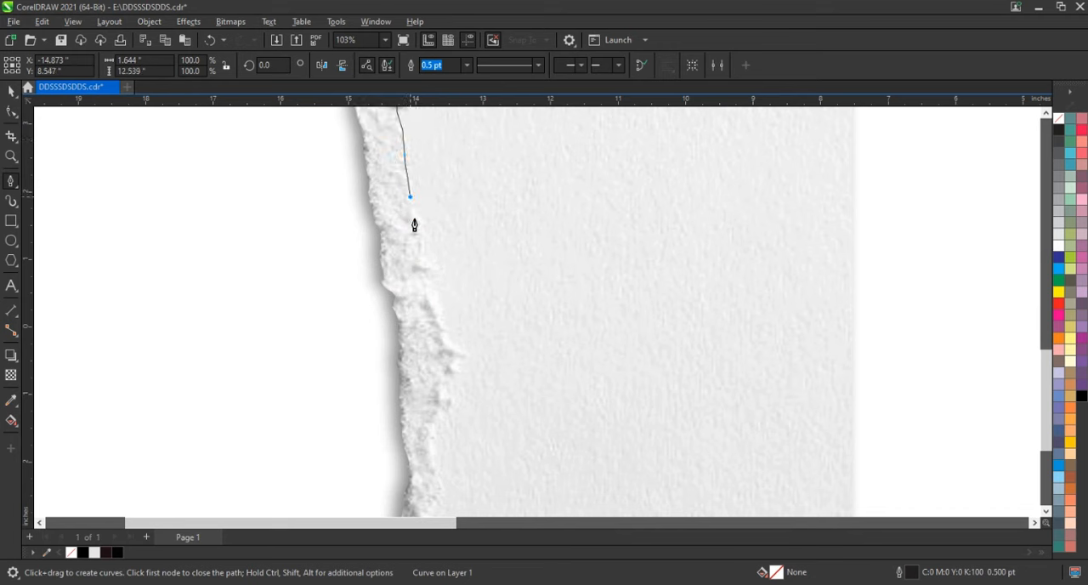
left_click(428, 280)
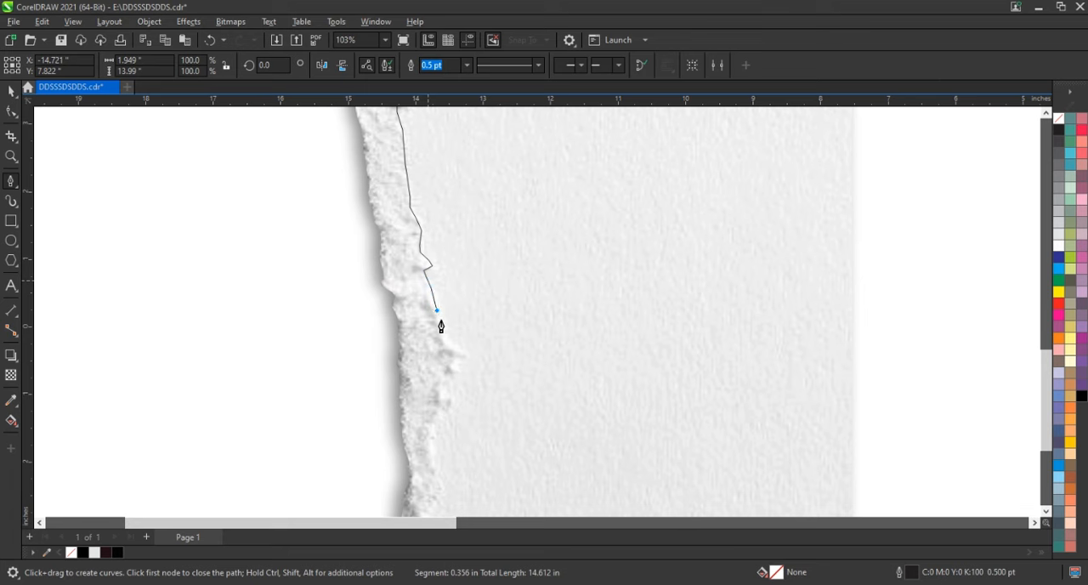
left_click(459, 352)
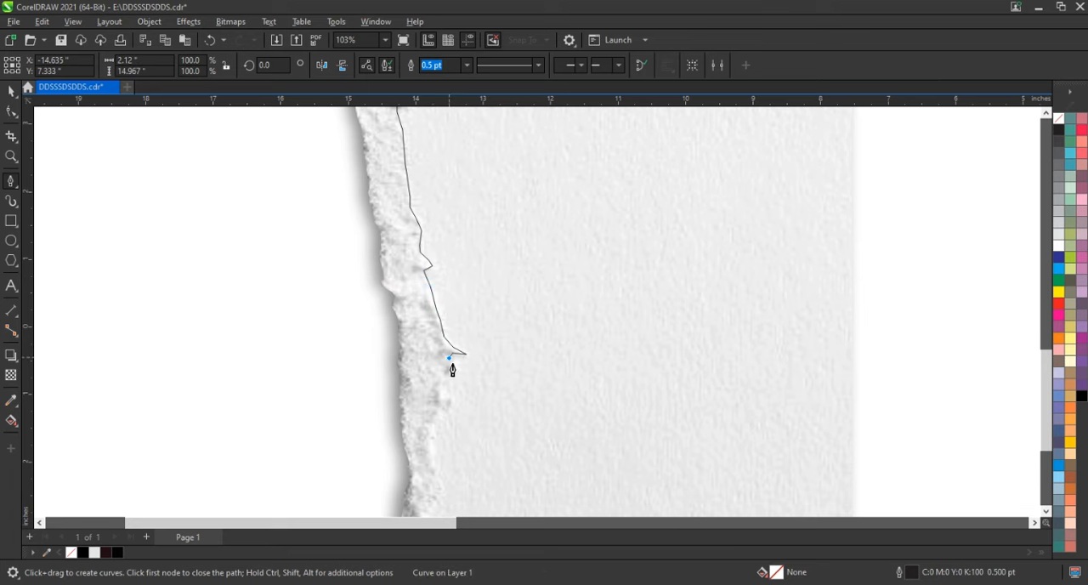
left_click_drag(435, 431, 441, 369)
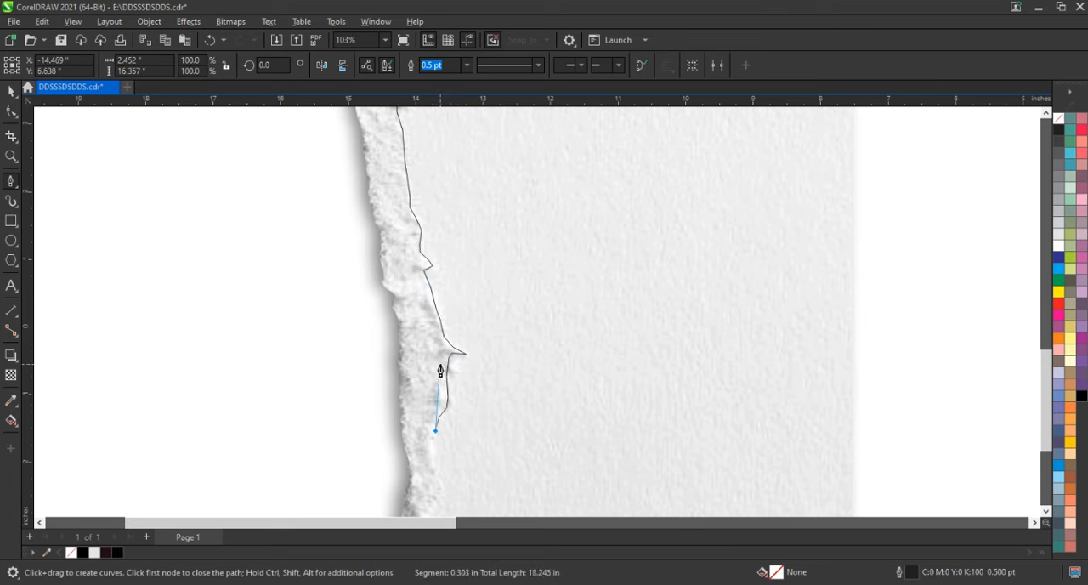
Finish tracing the torn strip's inner edge past the bottom of the paper, ending the curve at about 18.6 inches tall
scroll(440, 371, "down", 7)
scroll(440, 440, "up", 4)
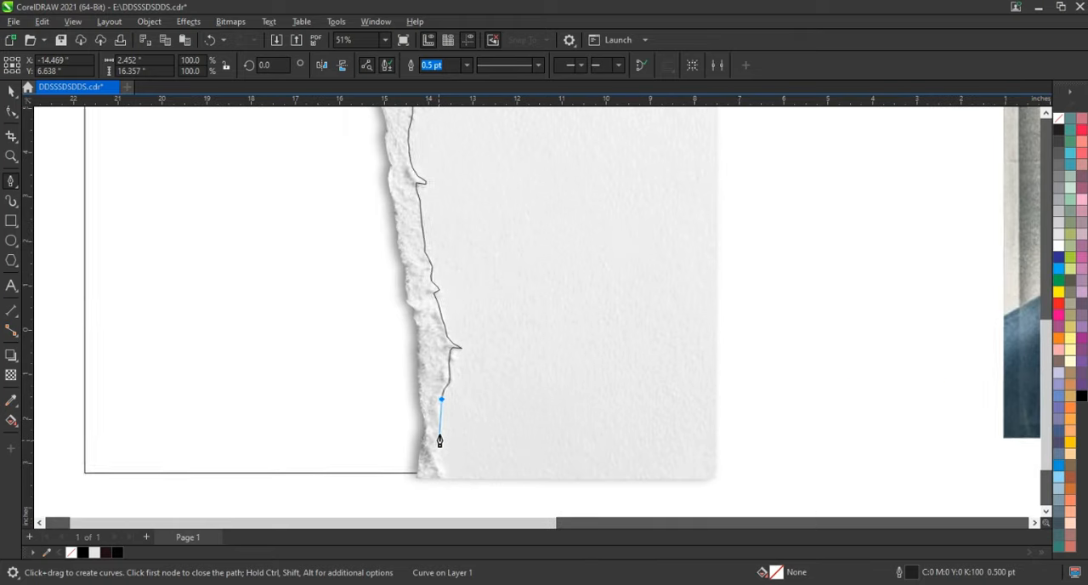
left_click(438, 428)
left_click(441, 435)
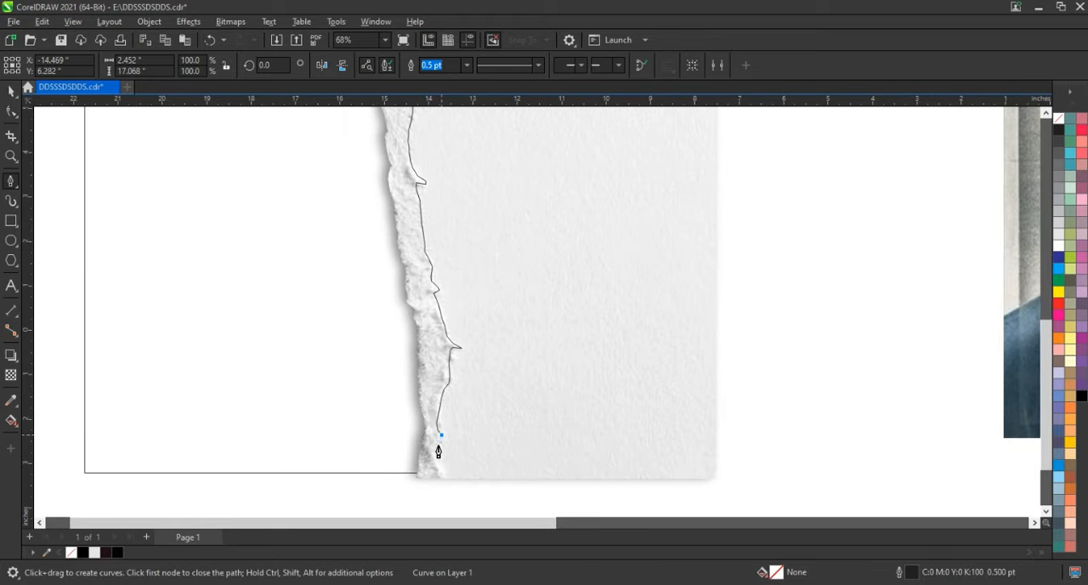
left_click(438, 445)
left_click(443, 481)
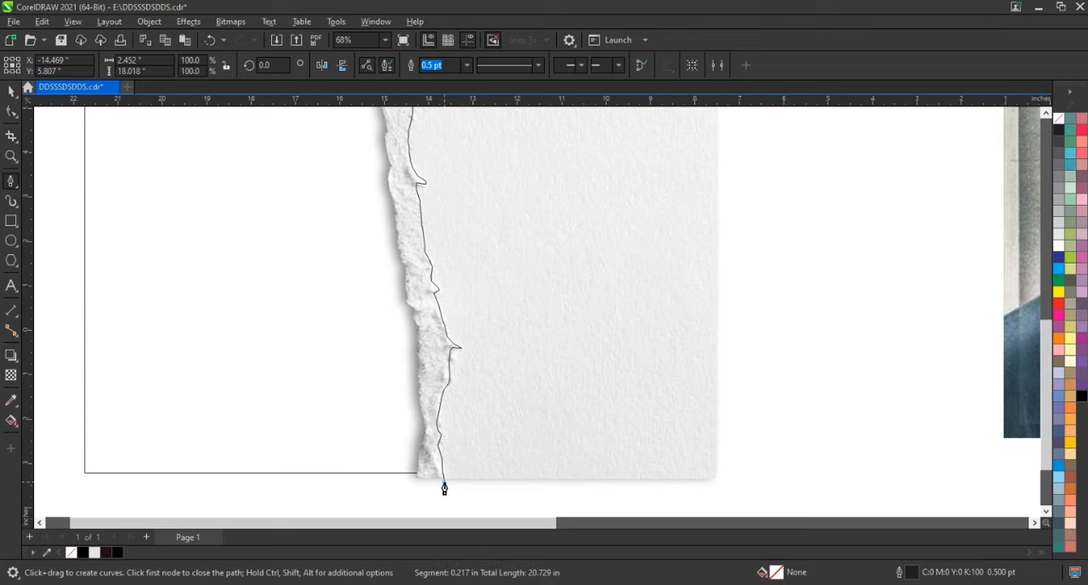
double_click(425, 504)
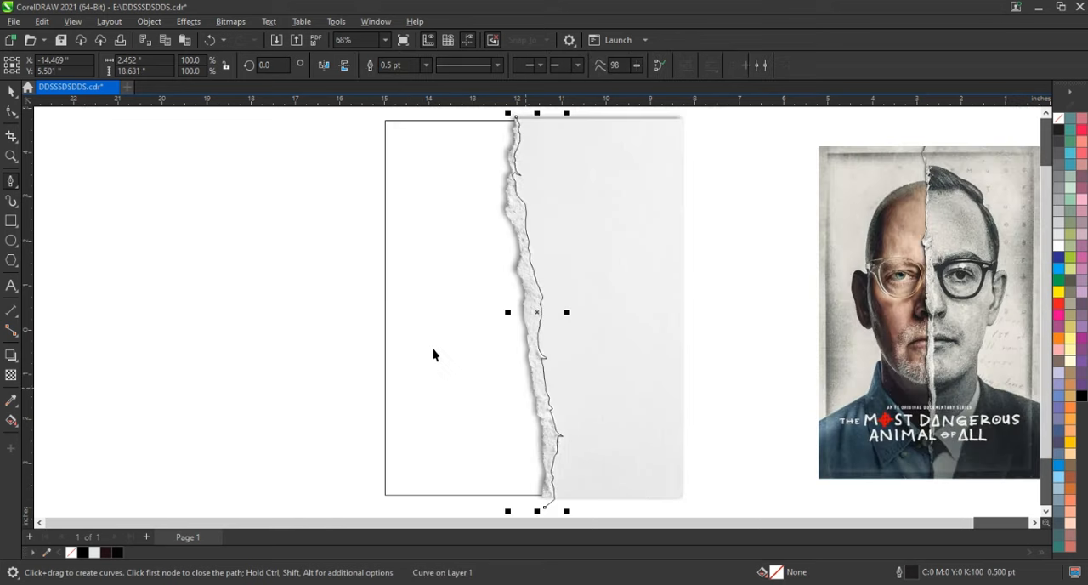
key("space")
left_click(434, 354)
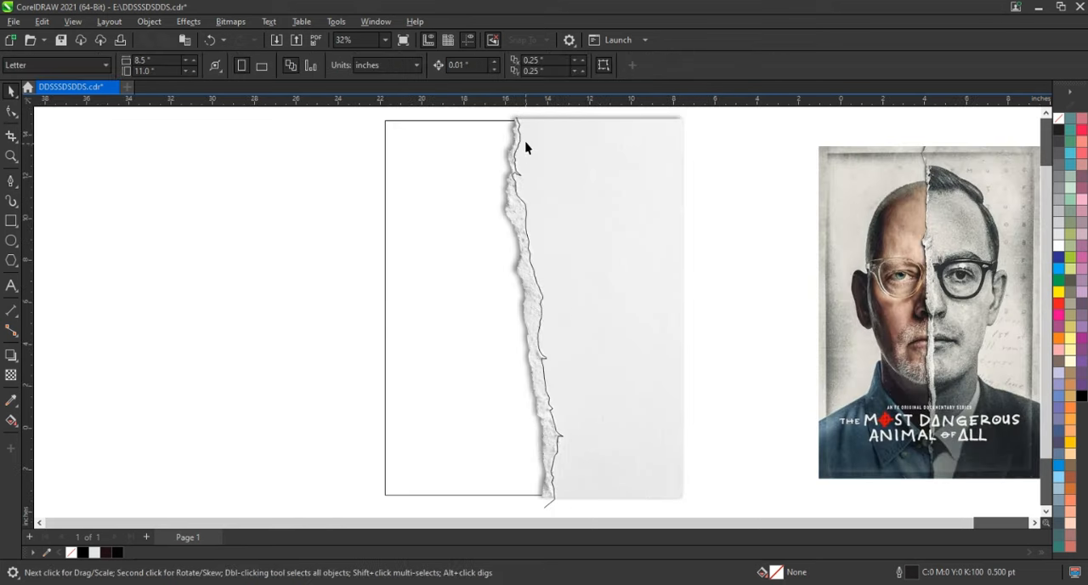
Move the grey shadow shape off to the left of the poster and Smart Fill the torn strip between its traced edges
left_click(520, 131)
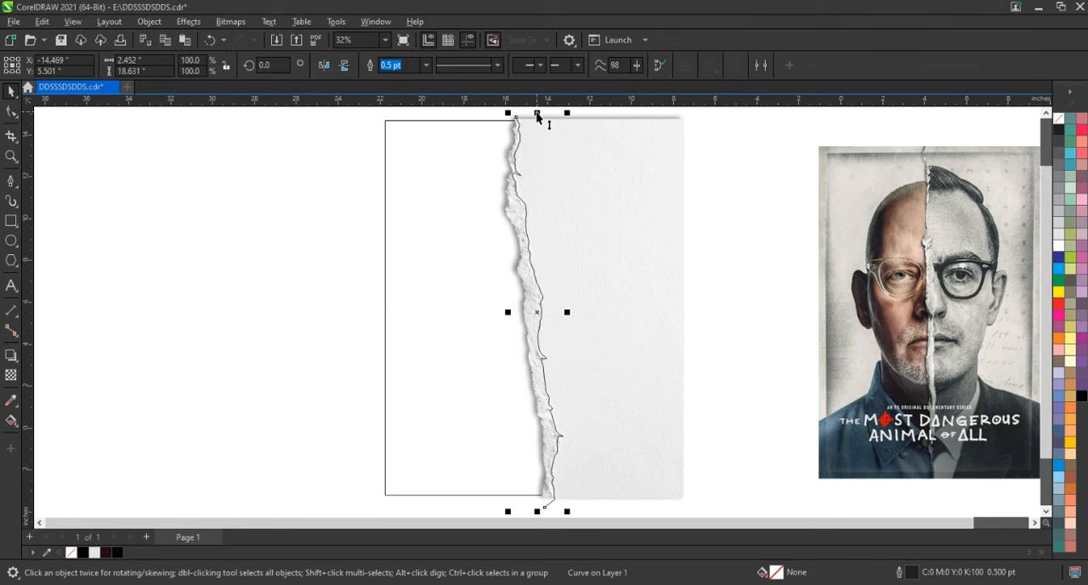
left_click_drag(538, 117, 537, 154)
left_click(561, 127)
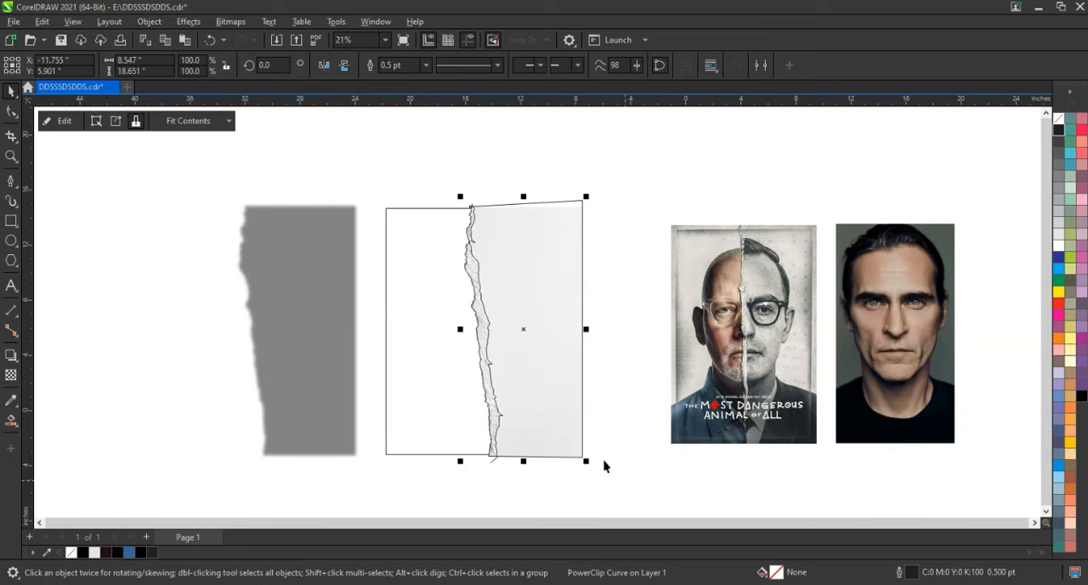
left_click_drag(625, 480, 337, 188)
key("shift+F2")
key("Escape")
left_click(10, 419)
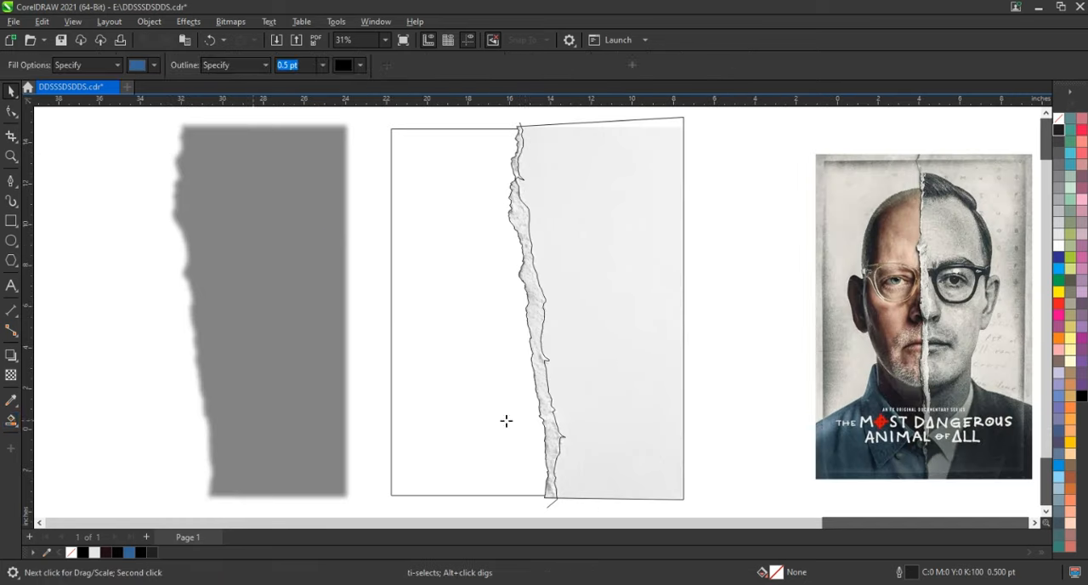
left_click(543, 397)
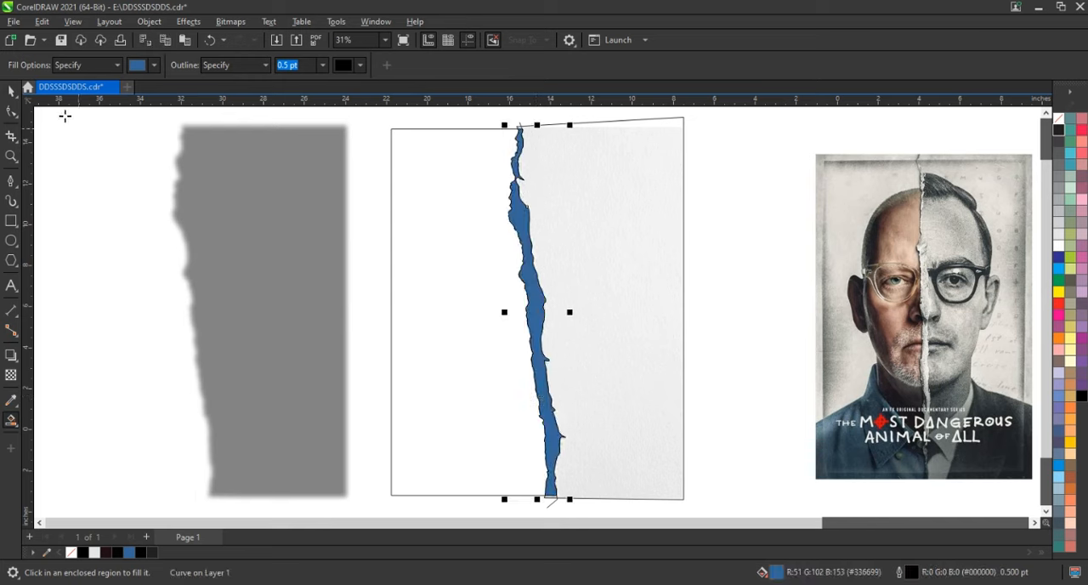
Delete the traced inner-edge curve and PowerClip a copy of the textured paper inside the filled torn strip
left_click(12, 93)
left_click(522, 127)
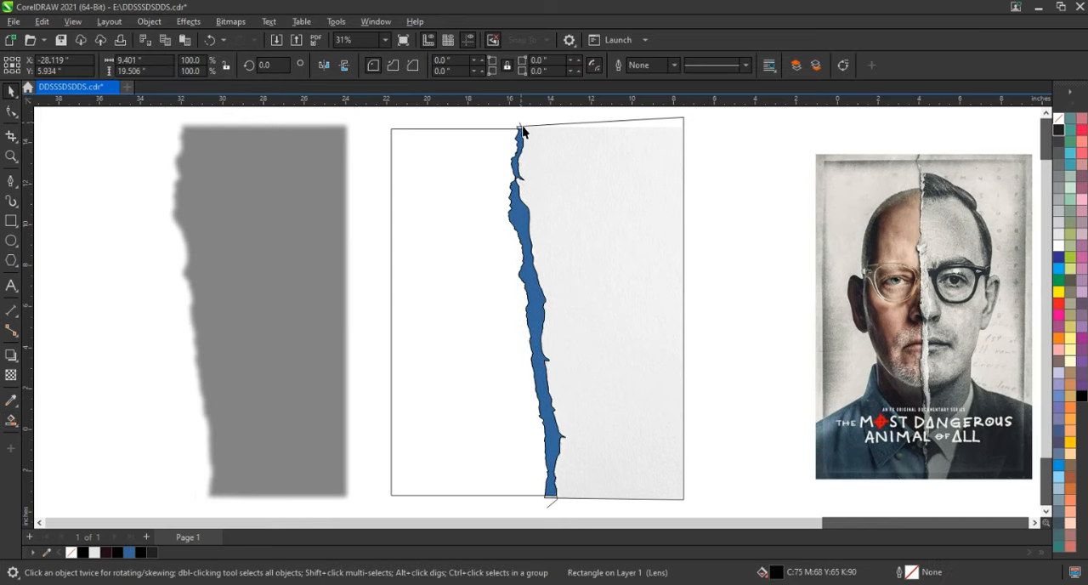
left_click(621, 121)
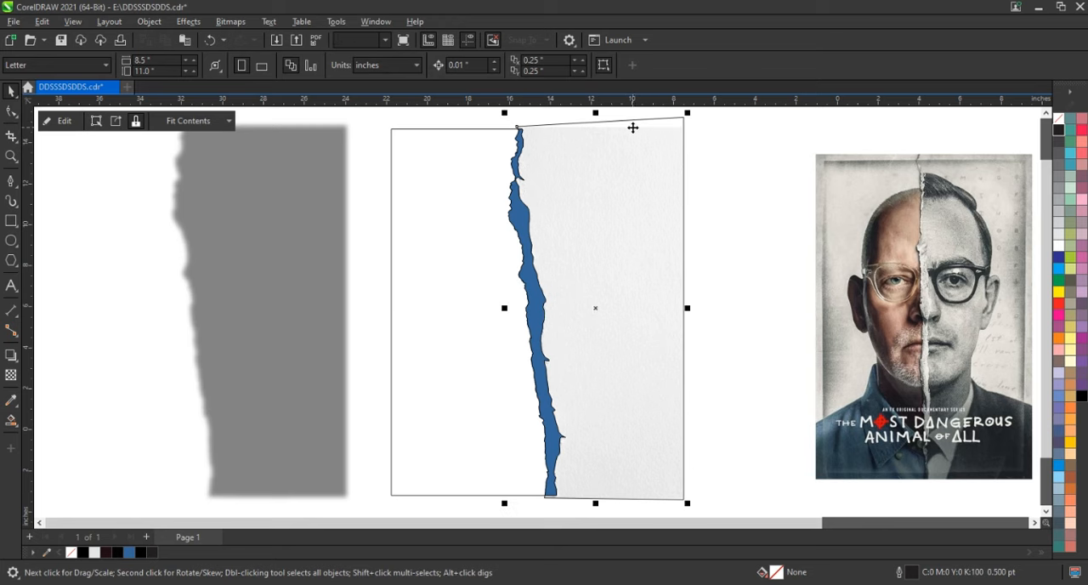
right_click(633, 127)
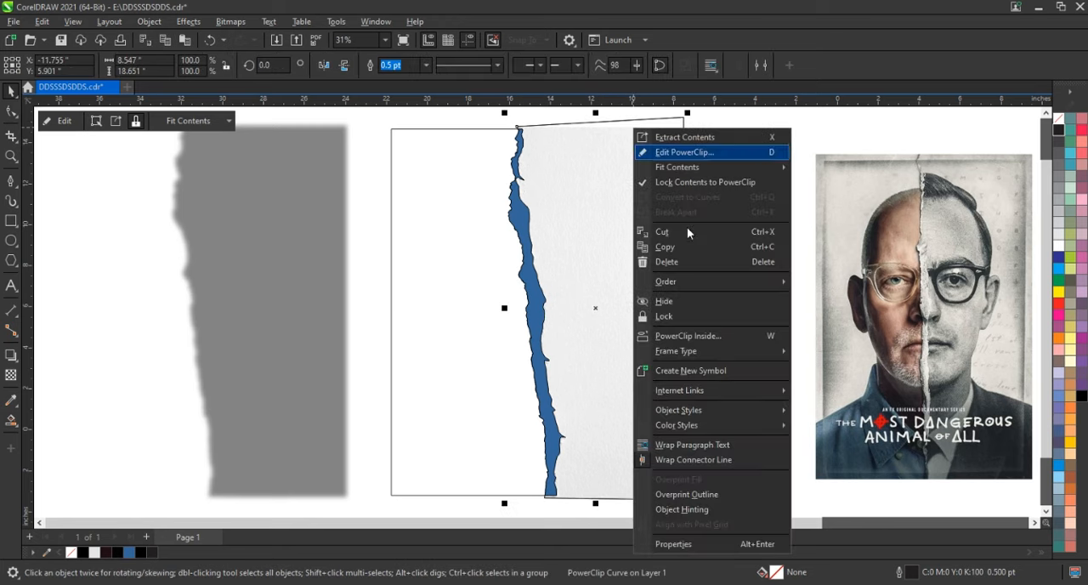
left_click(683, 338)
left_click(520, 271)
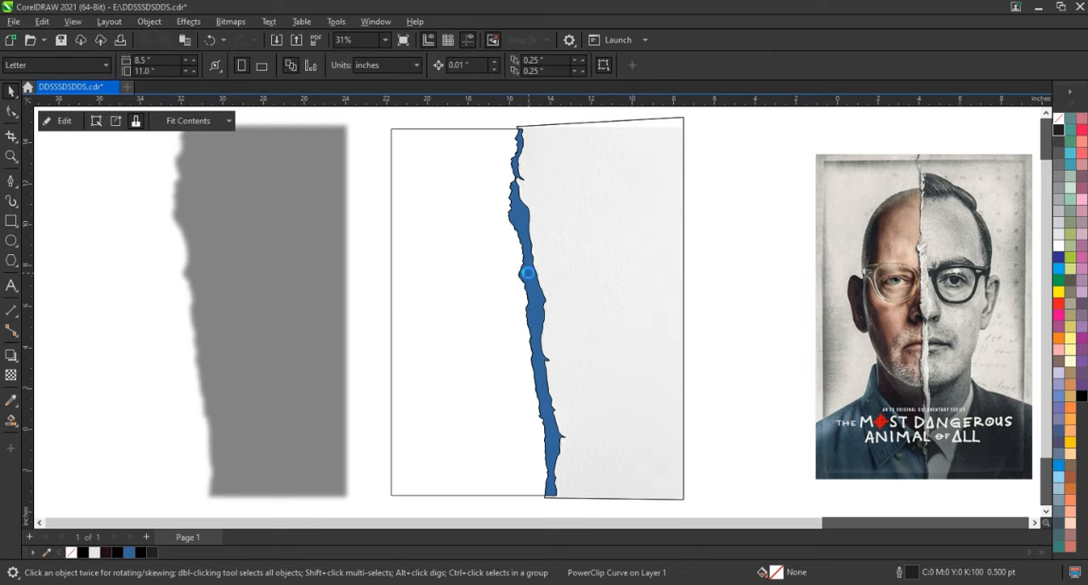
left_click_drag(529, 289, 726, 290)
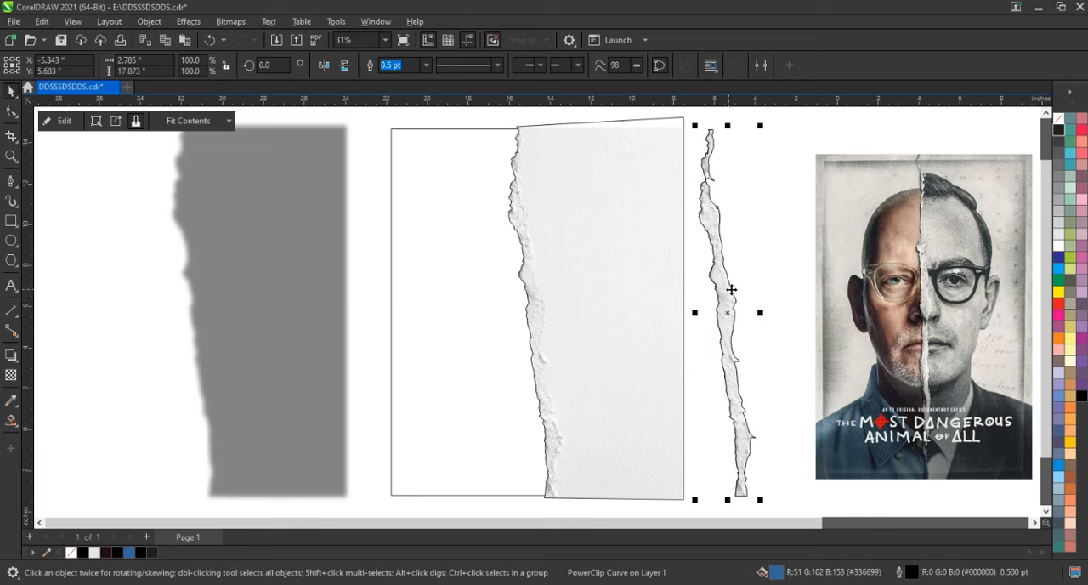
key("ctrl+z")
Move the grey shadow shape back into place behind the torn paper
left_click(760, 255)
left_click_drag(297, 287, 613, 302)
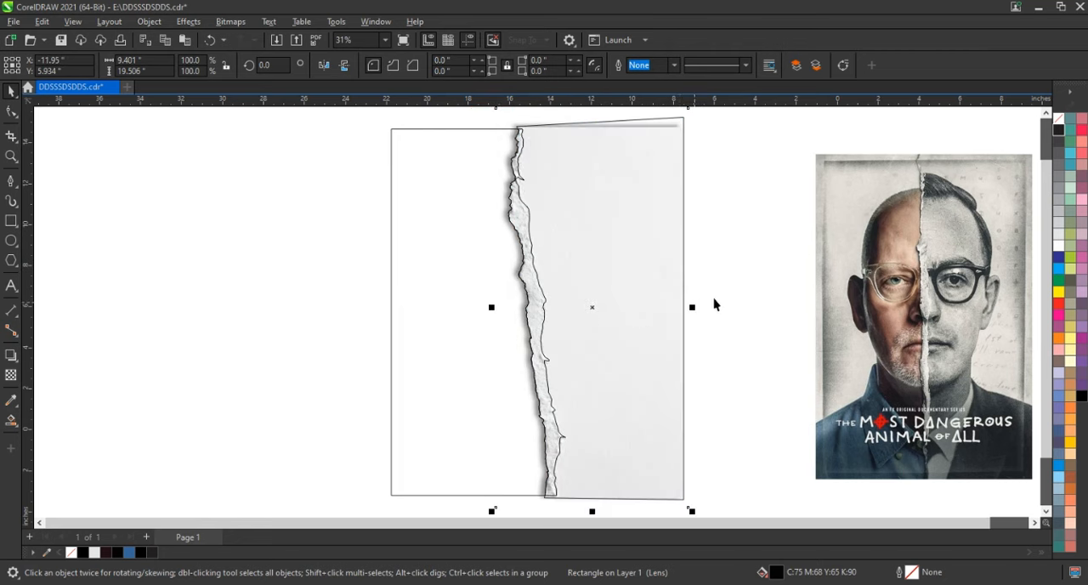
left_click(539, 275)
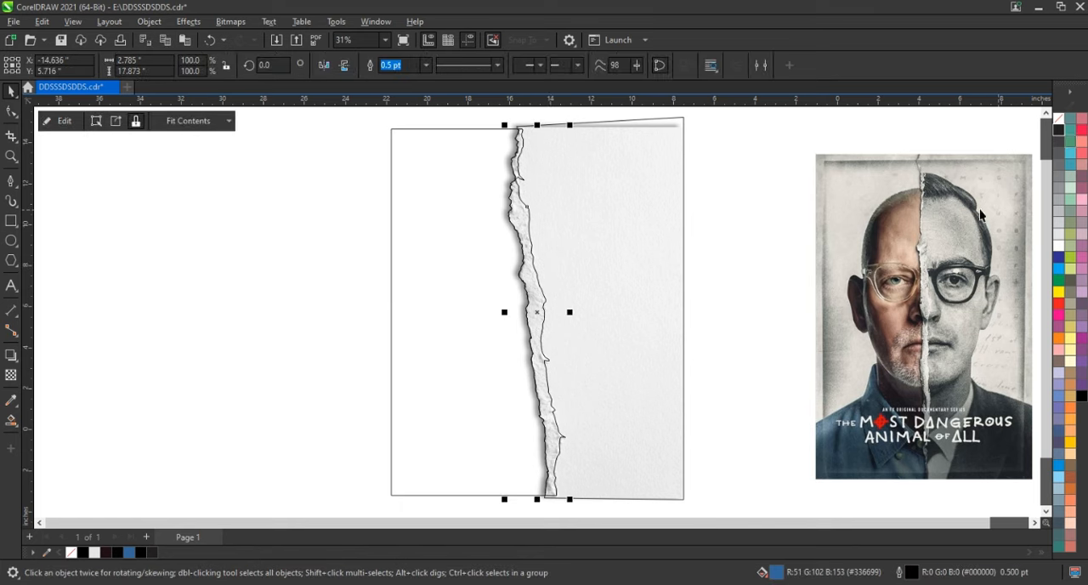
Narrow the poster's rectangular frame from its left side to about 12.05 inches wide
scroll(538, 303, "down", 1)
left_click(425, 309)
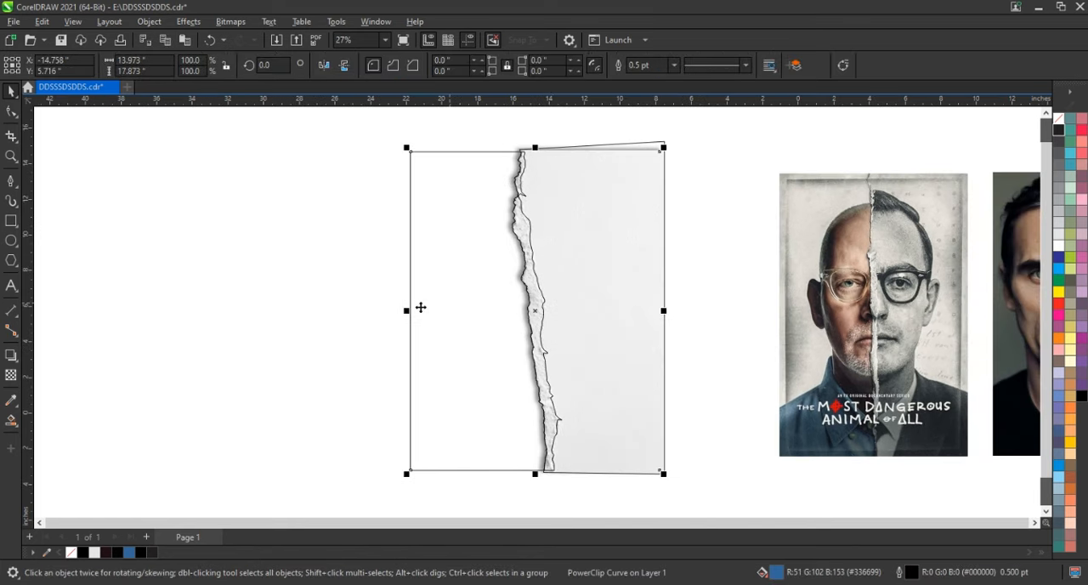
left_click_drag(410, 312, 444, 319)
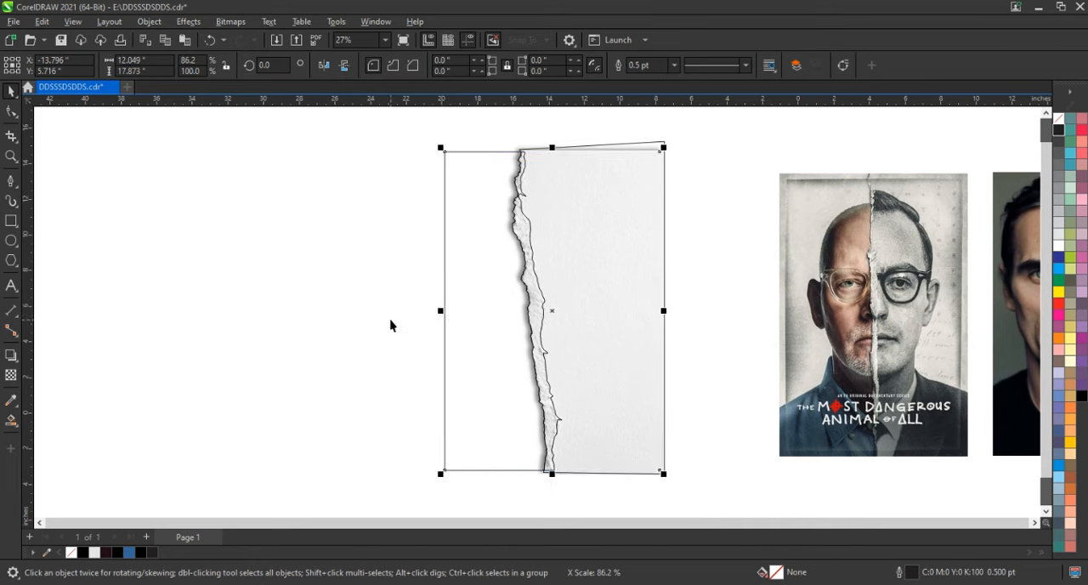
left_click(340, 317)
left_click(477, 165)
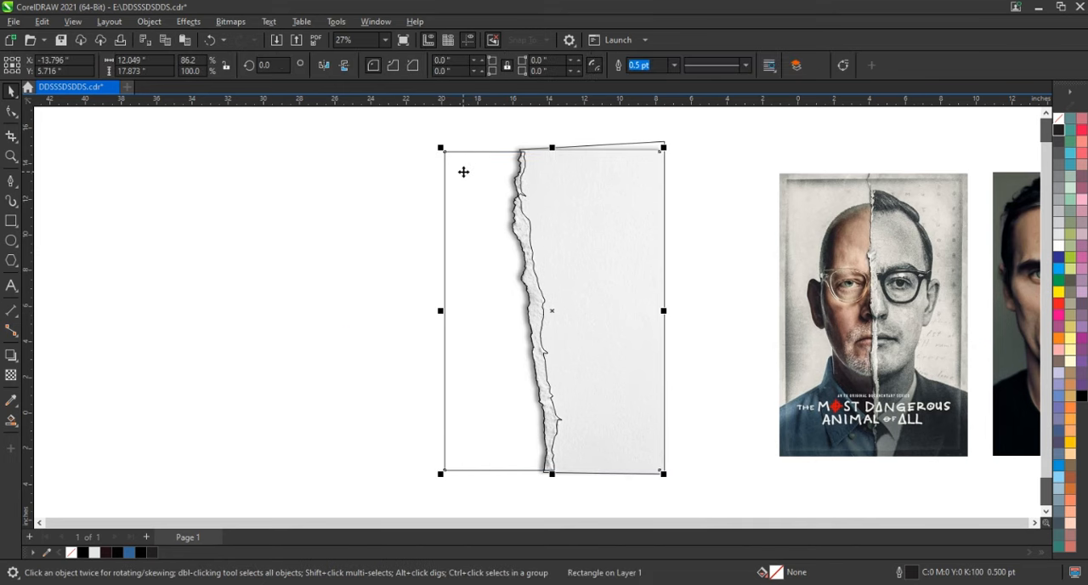
left_click(305, 272)
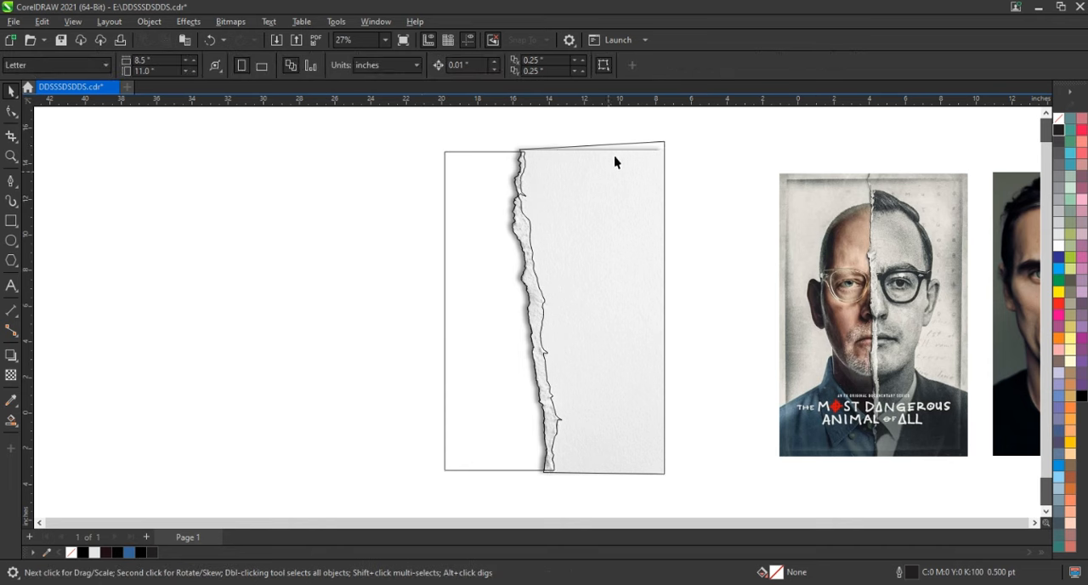
left_click_drag(635, 150, 665, 145)
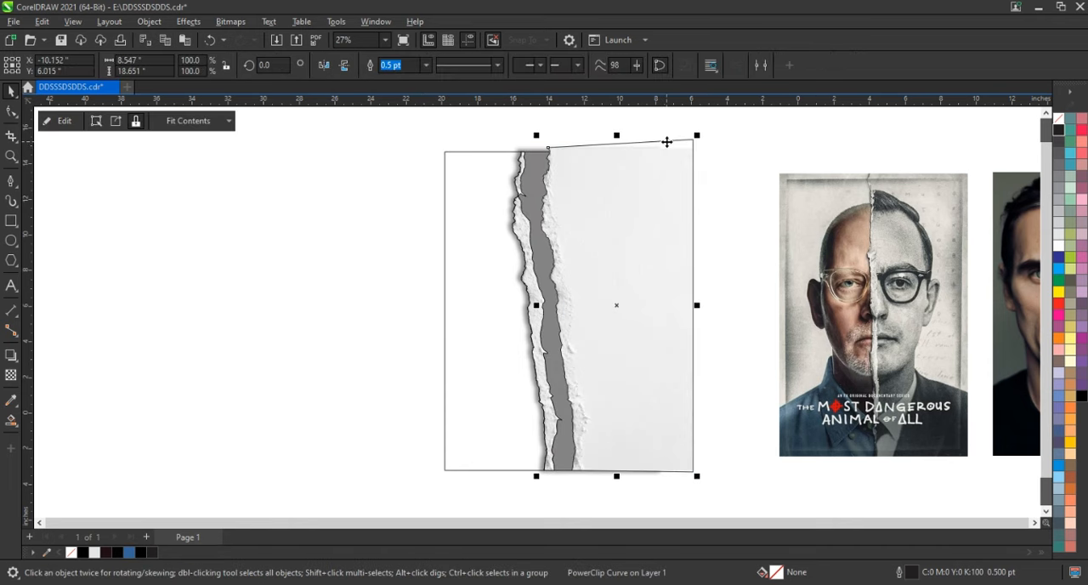
key("ctrl+z")
left_click(681, 173)
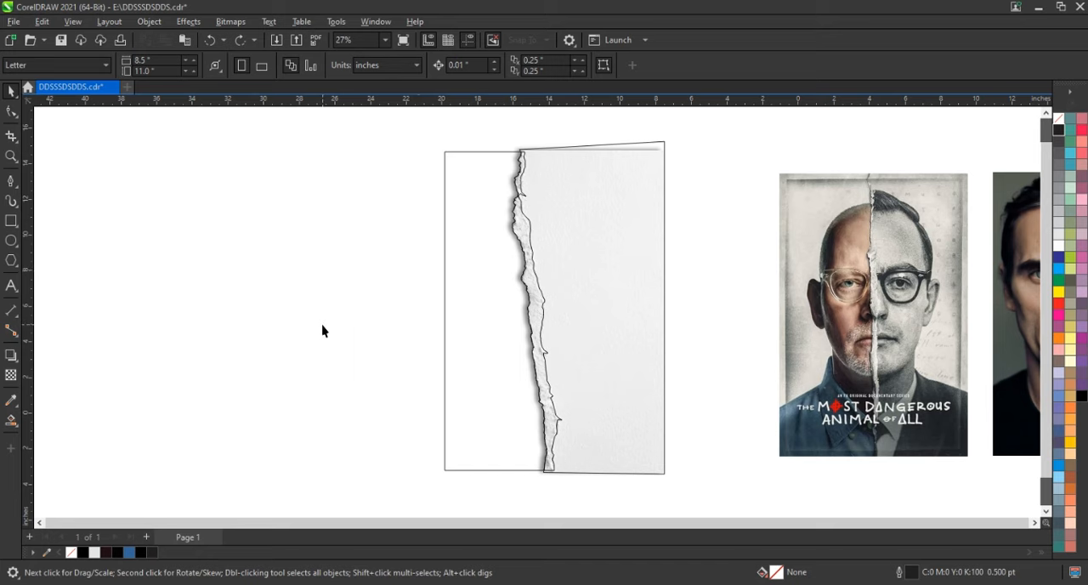
Place the portrait photo behind the torn paper and scale it to about 12.87 by 23.22 inches to cover the frame's width
scroll(321, 330, "down", 2)
left_click_drag(704, 340, 508, 354)
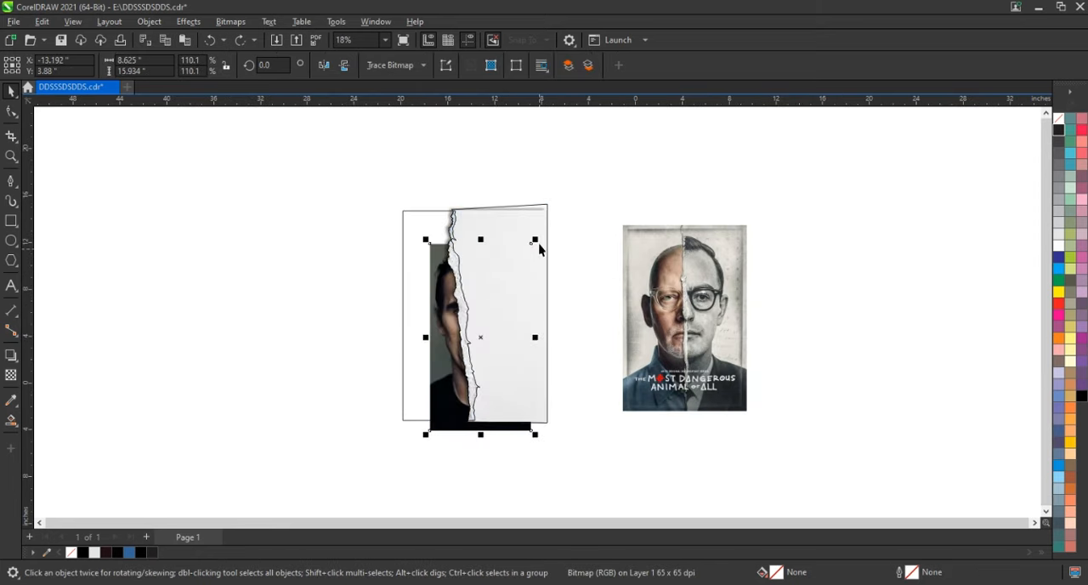
left_click_drag(536, 241, 556, 205)
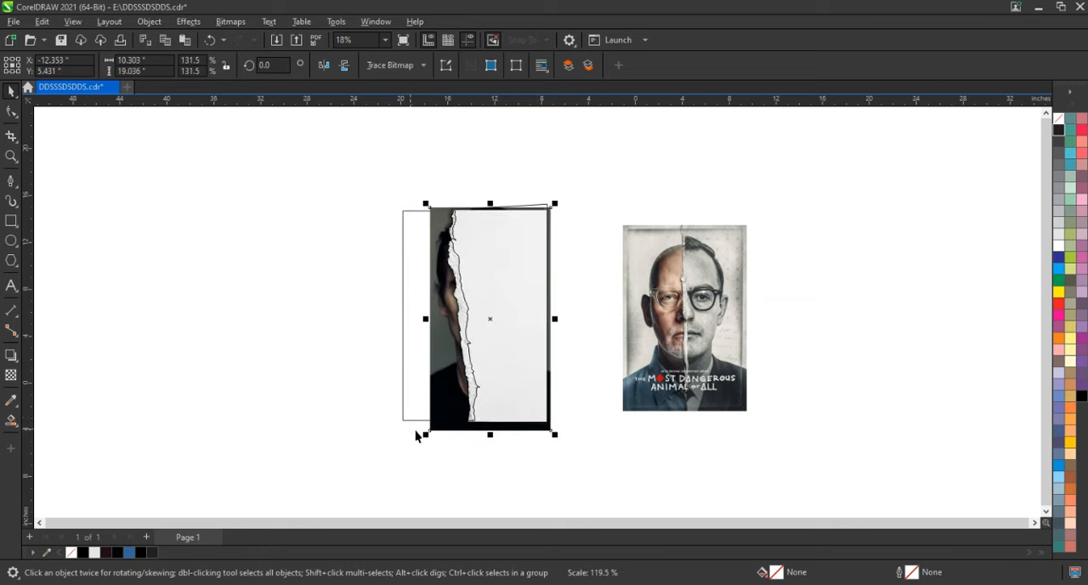
left_click_drag(425, 436, 380, 488)
left_click(379, 488)
left_click(446, 470)
left_click_drag(446, 470, 442, 468)
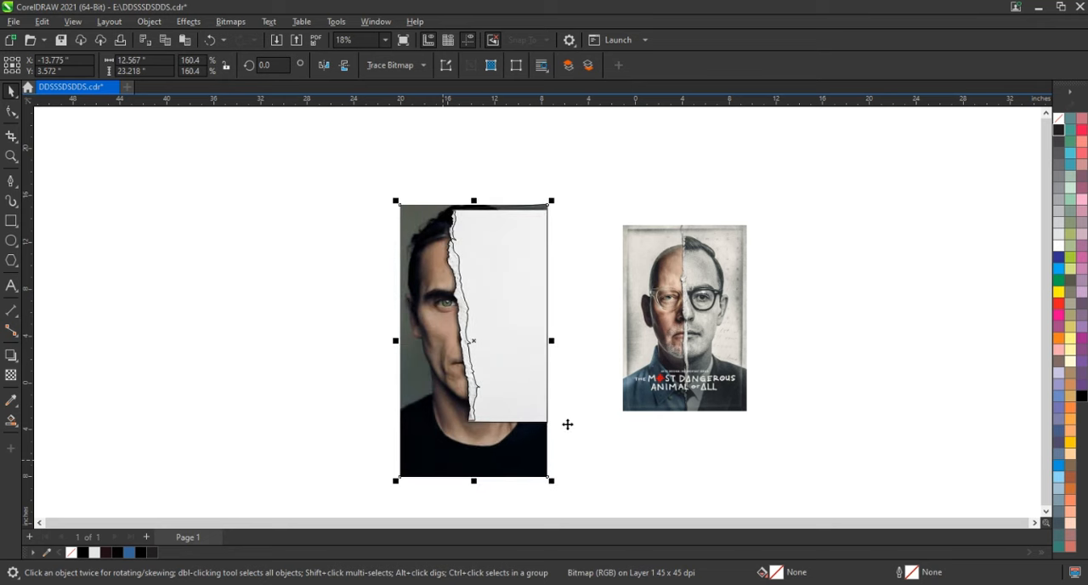
left_click_drag(553, 341, 556, 339)
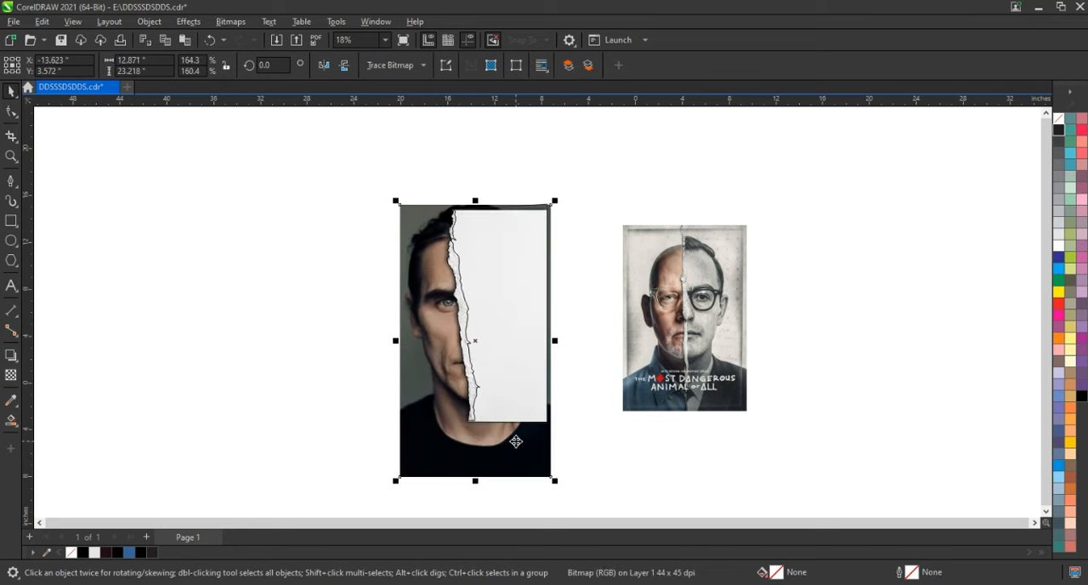
PowerClip a copy of the portrait photo inside the large textured paper shape, keeping the two halves of the face aligned
right_click(515, 441)
left_click(570, 233)
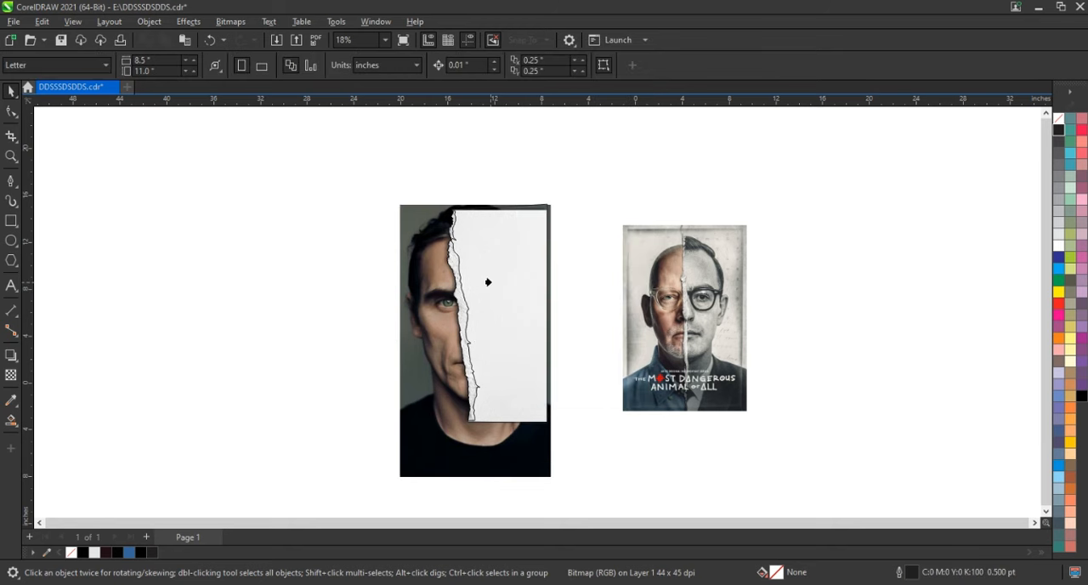
left_click(489, 286)
left_click(557, 324)
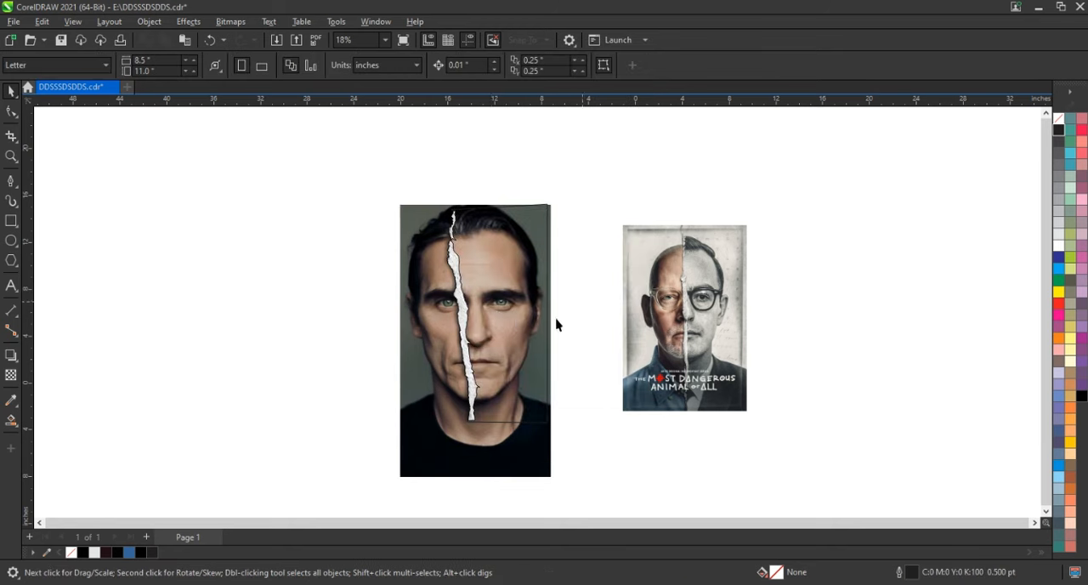
Edit the paper shape's PowerClip and convert its portrait to a 300 dpi Grayscale (8-bit) bitmap with anti-aliasing and a transparent background
left_click(517, 327)
right_click(517, 327)
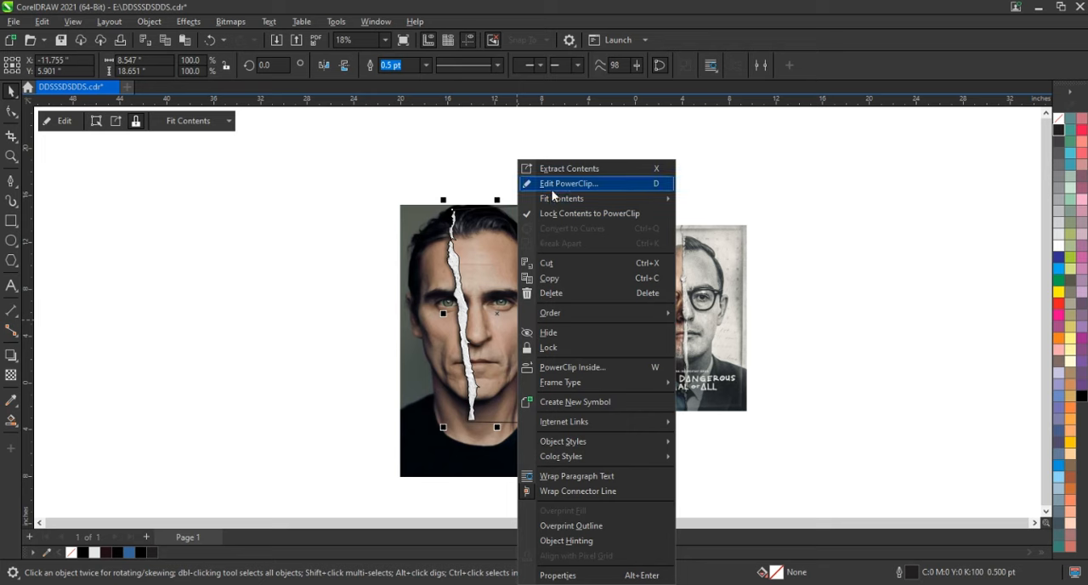
left_click(551, 180)
left_click(533, 276)
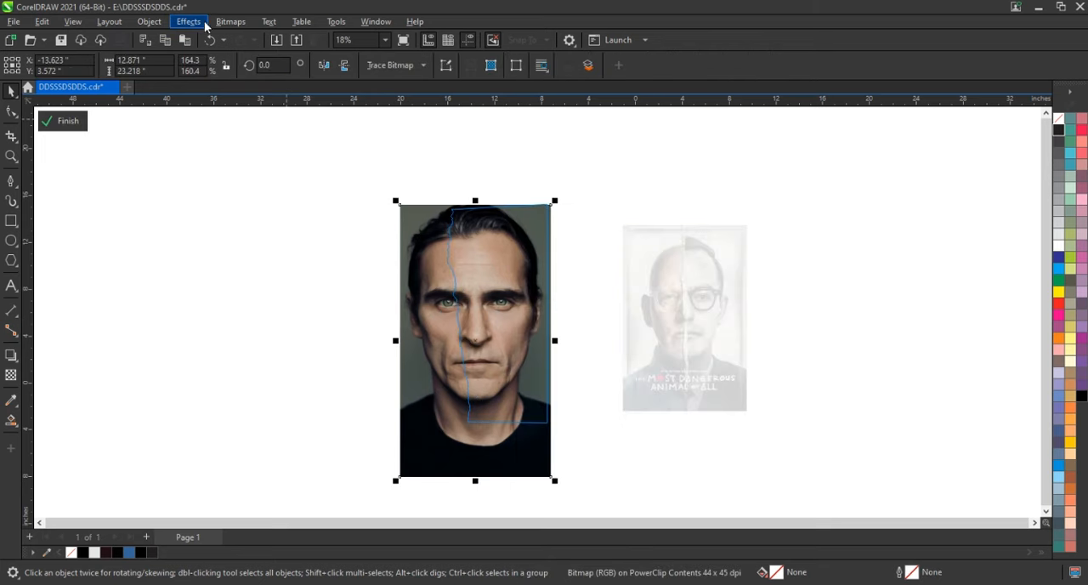
left_click(231, 21)
left_click(223, 39)
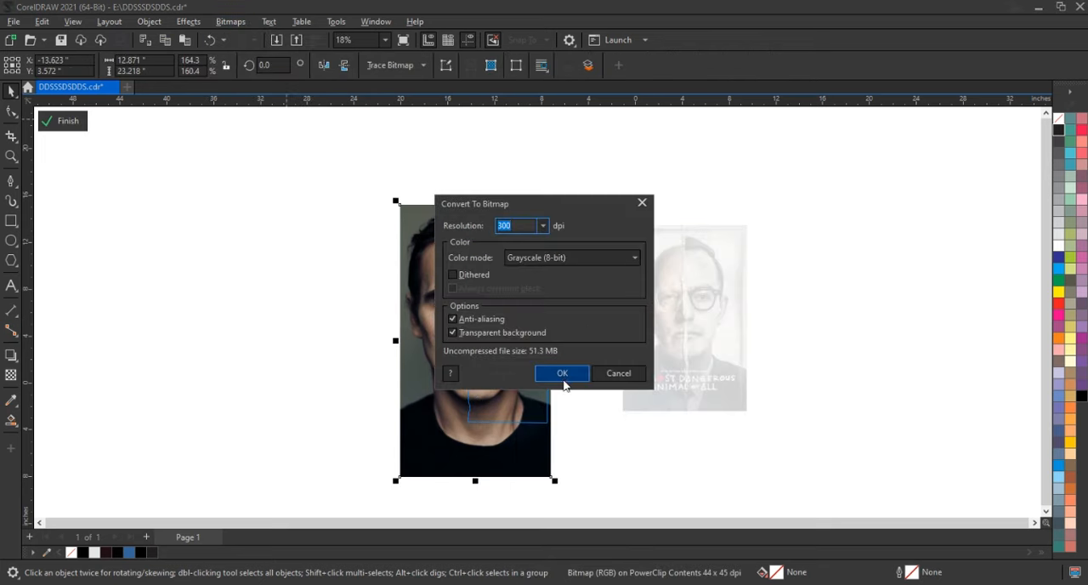
left_click(563, 373)
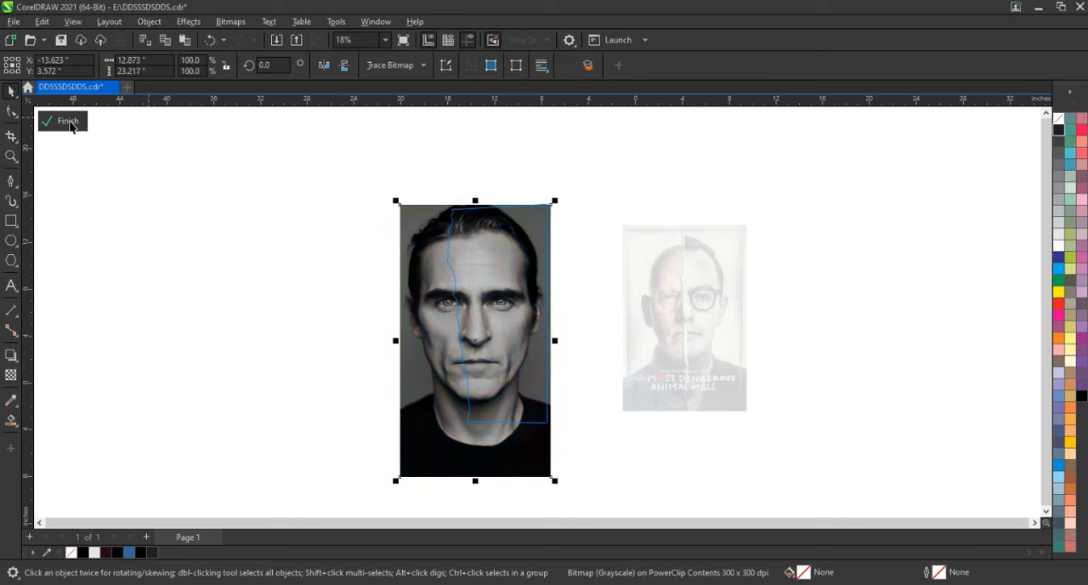
left_click(68, 121)
Remove the outlines from the grayscale portrait's PowerClip shape and from the torn strip
right_click(1058, 124)
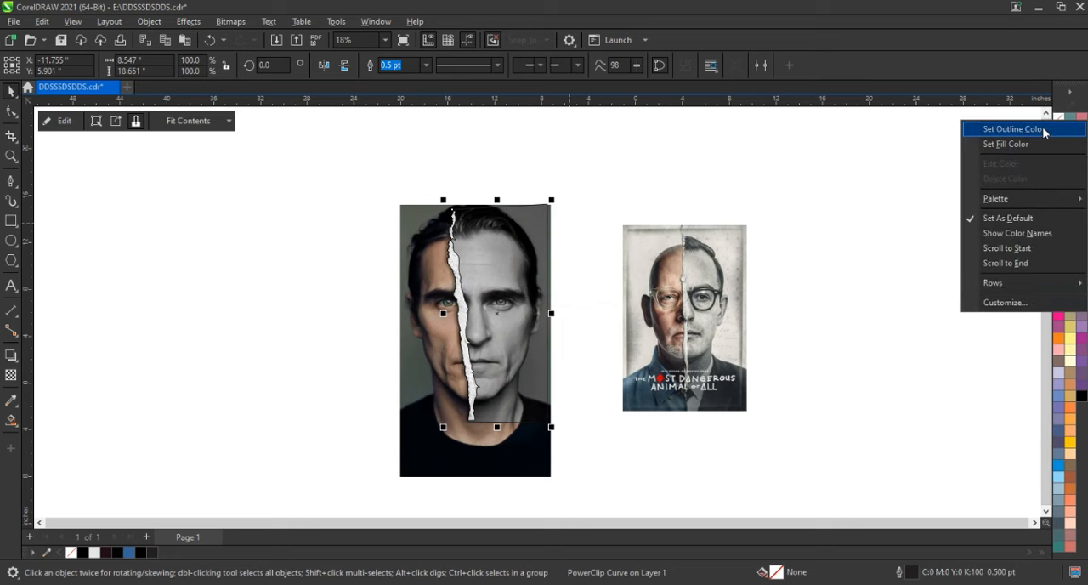
left_click(1012, 129)
left_click(558, 165)
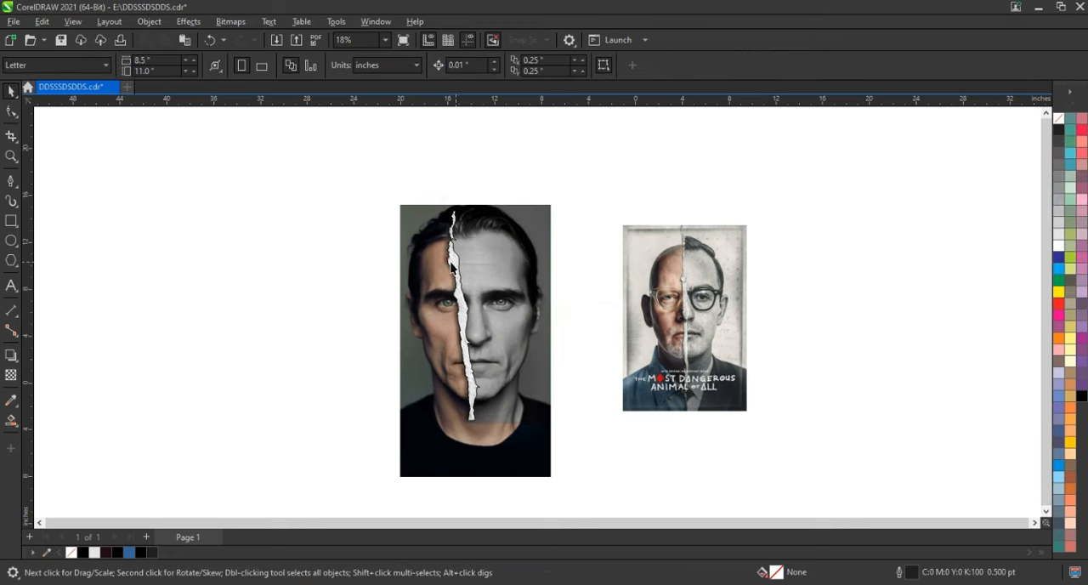
left_click(456, 261)
right_click(1062, 126)
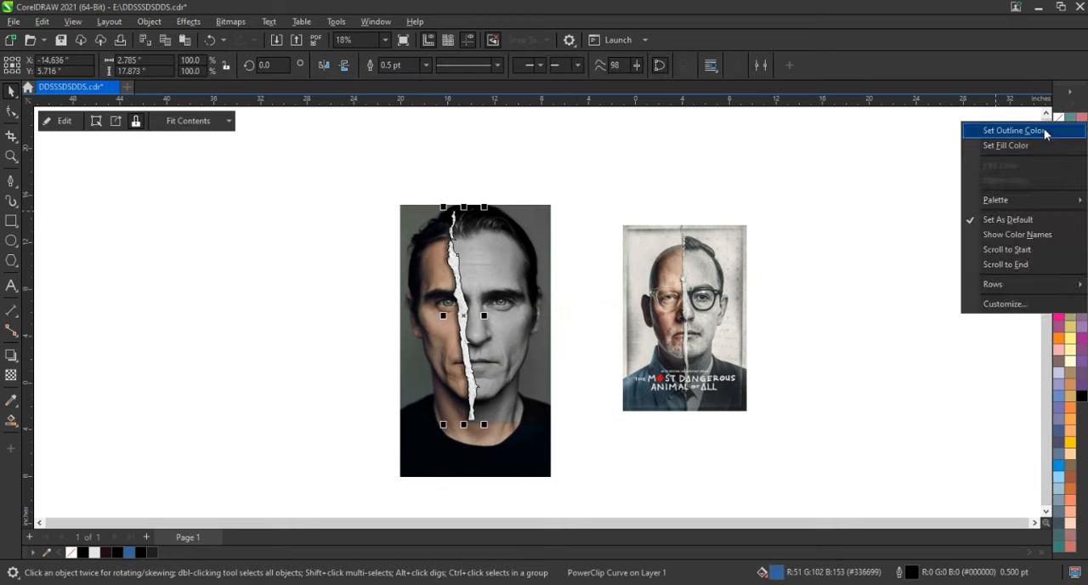
left_click(1037, 131)
left_click(330, 177)
left_click_drag(586, 491, 593, 497)
key("shift+F2")
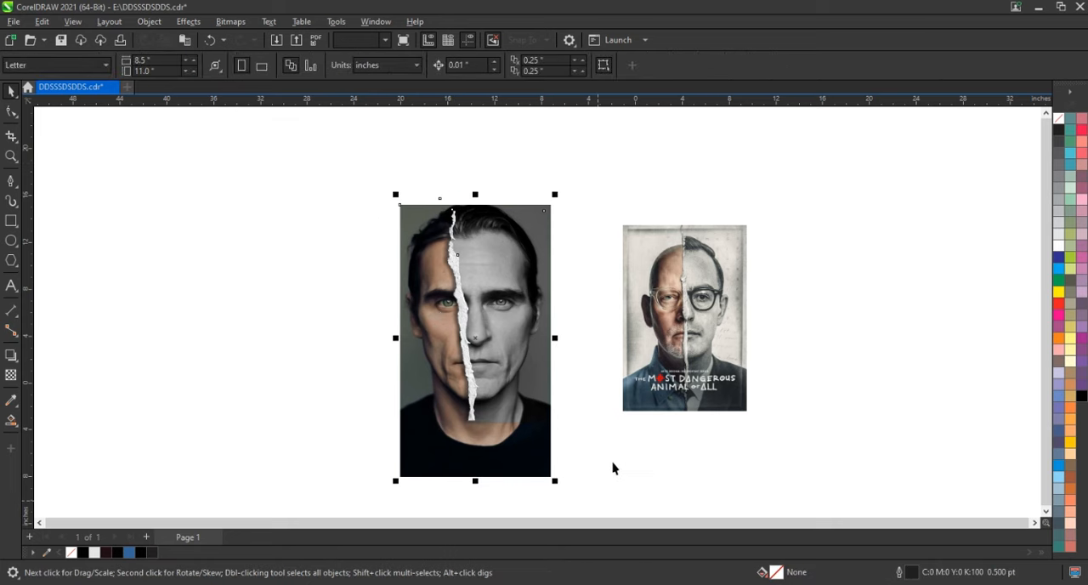
Try to PowerClip the portrait halves and the torn strip inside the unfilled rectangle frame
left_click(706, 418)
left_click(563, 468)
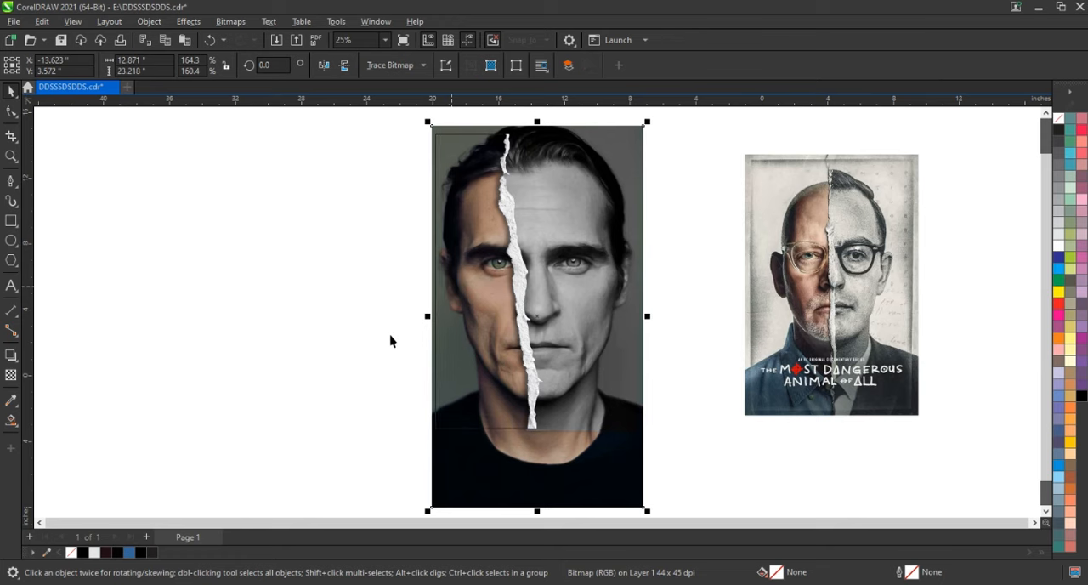
scroll(374, 342, "down", 1)
left_click_drag(342, 143, 615, 471)
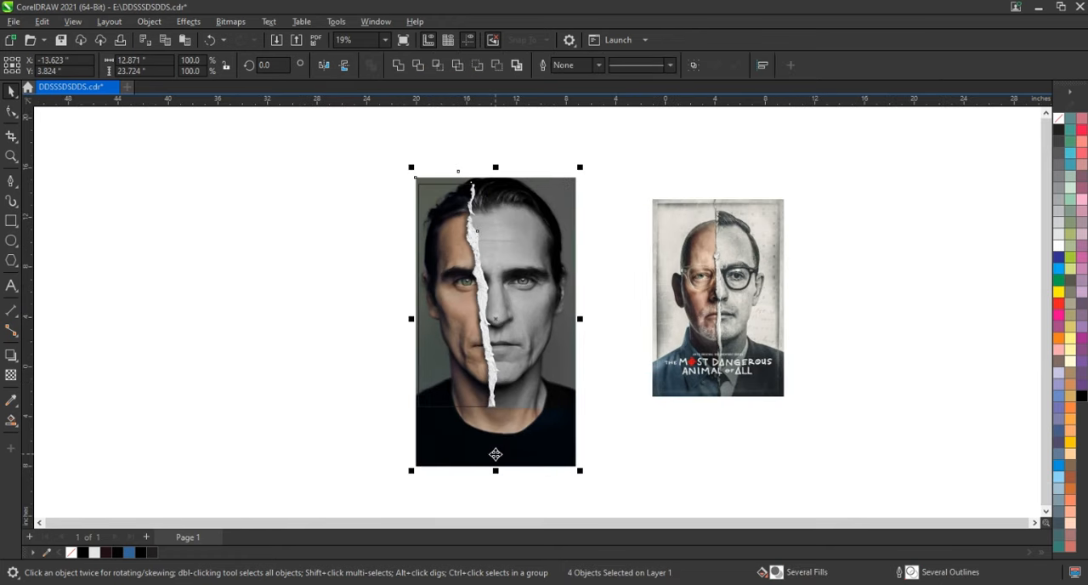
right_click(496, 455)
left_click(568, 249)
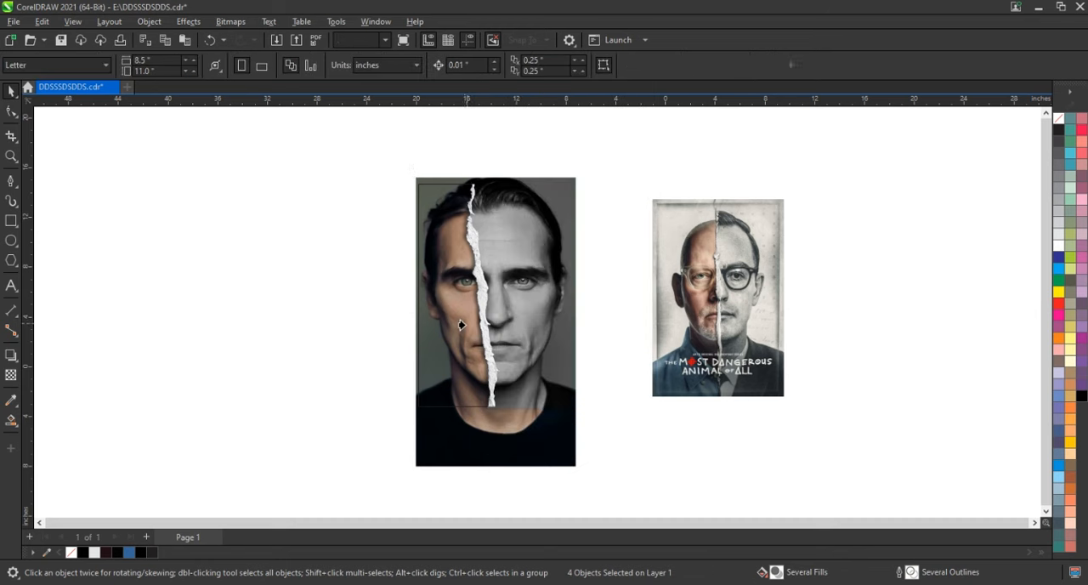
left_click(461, 324)
left_click(527, 341)
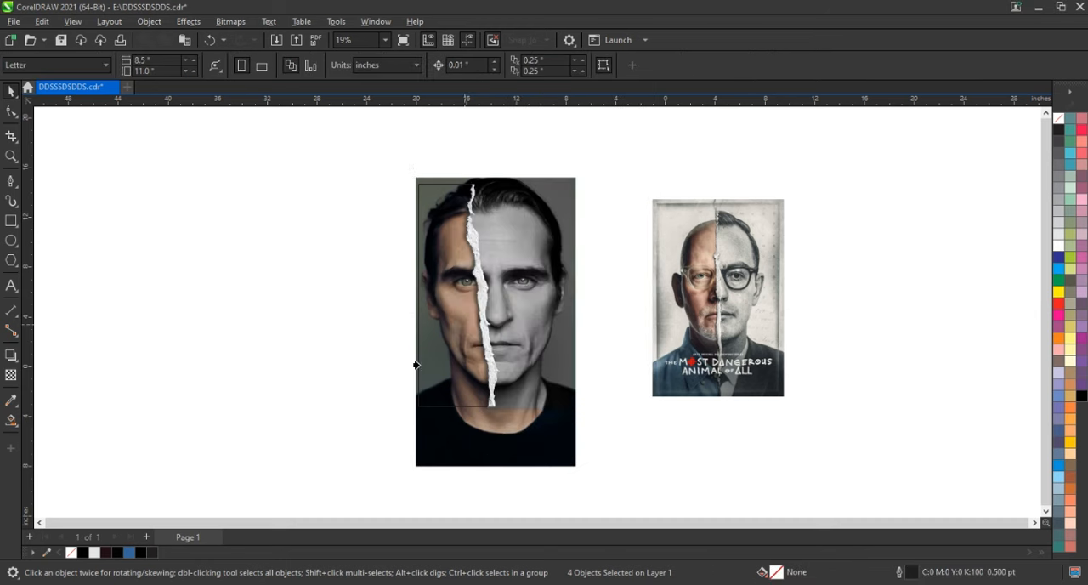
left_click(414, 357)
left_click(590, 342)
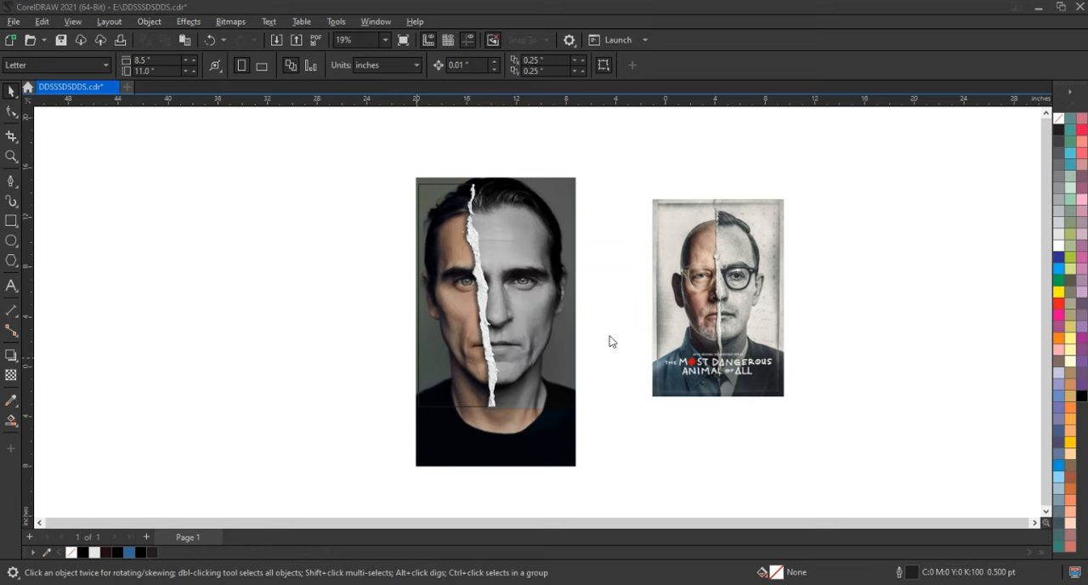
Fill the rectangle frame with 30% black, keeping it in its original position
left_click(440, 192)
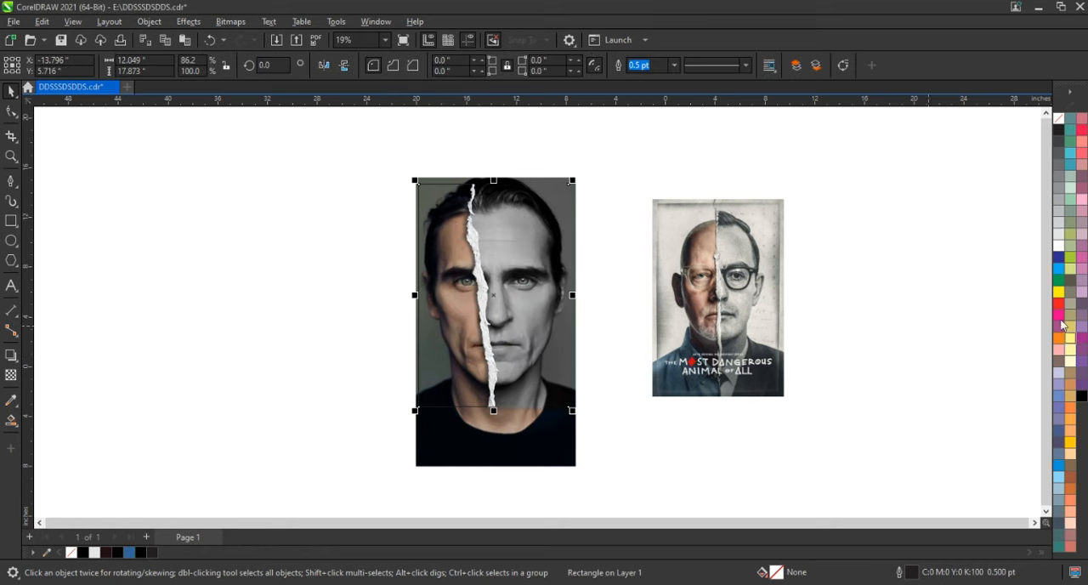
left_click(1060, 217)
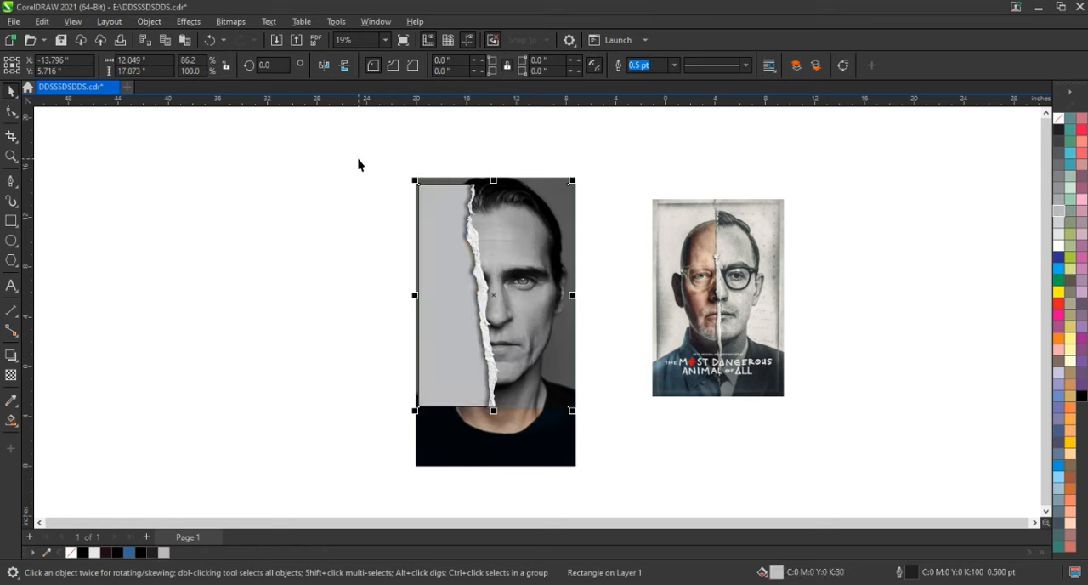
left_click_drag(415, 222, 396, 218)
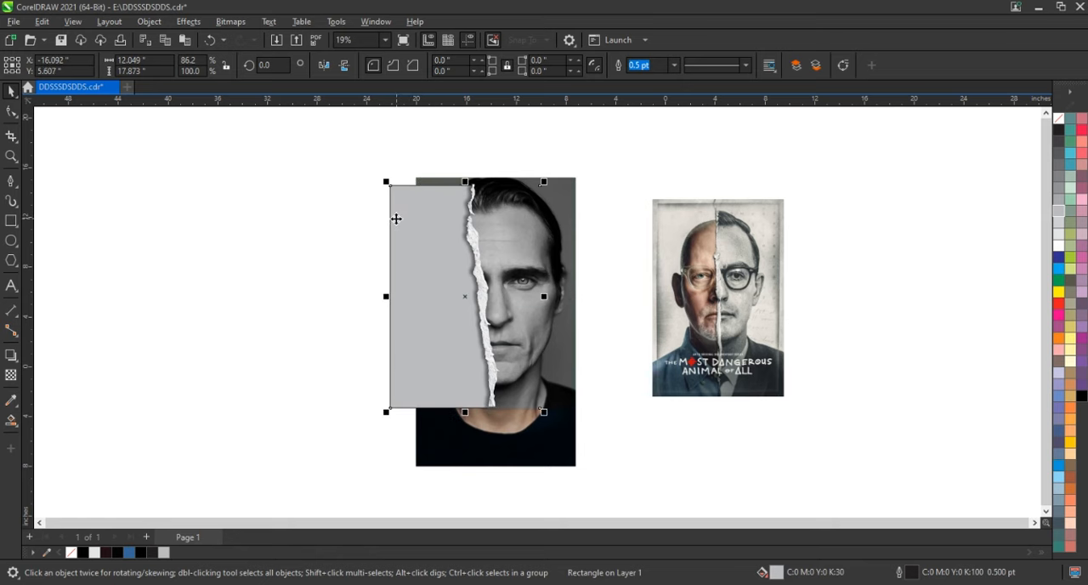
key("ctrl+z")
Try to PowerClip the grayscale half and the torn strip inside the gray-filled rectangle
left_click_drag(436, 151, 649, 449)
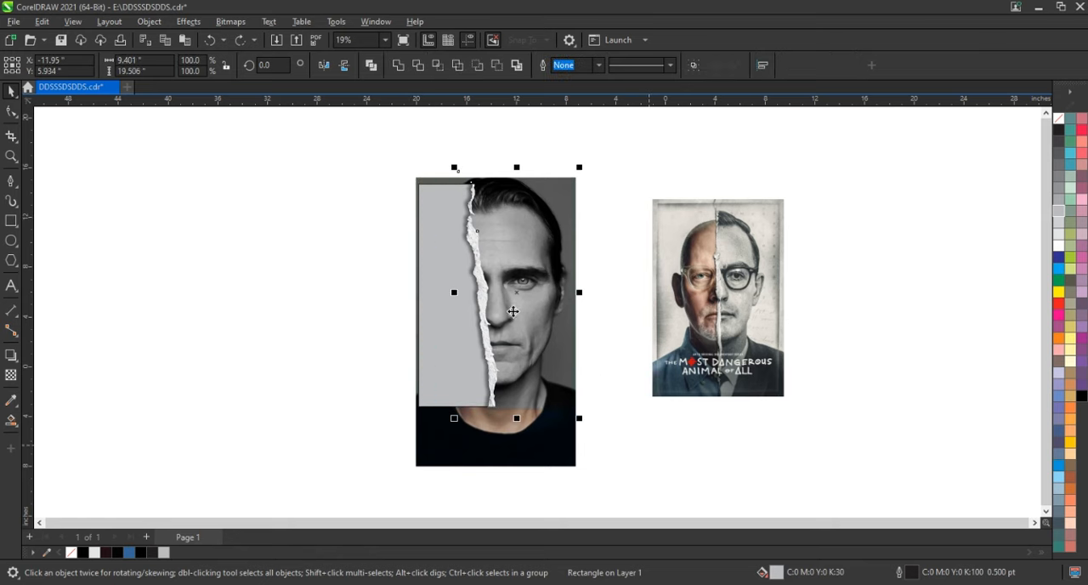
right_click(513, 312)
left_click(553, 382)
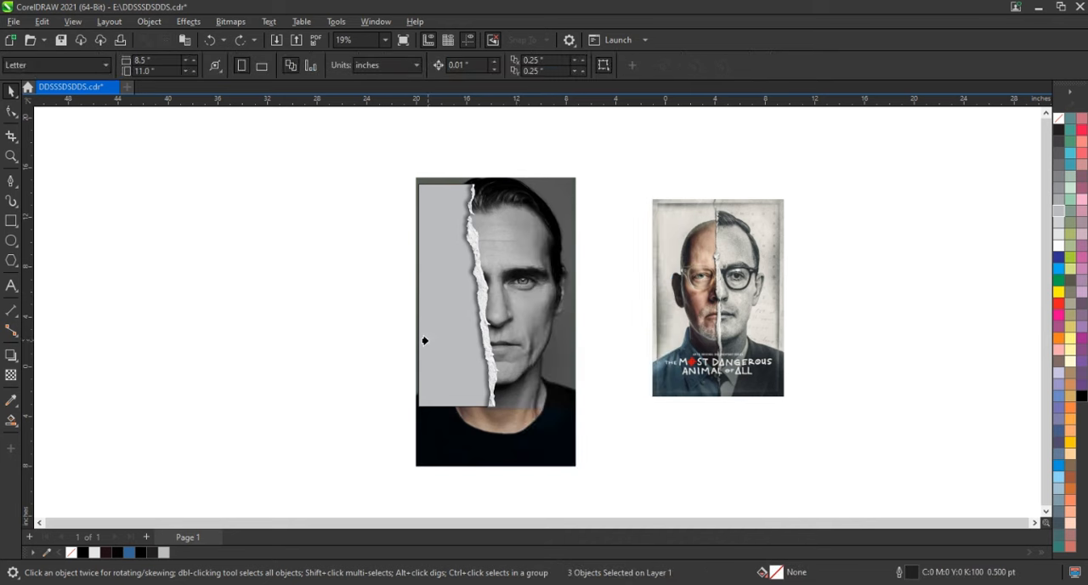
PowerClip the full colour portrait behind the paper inside the gray-filled rectangle frame
left_click(546, 463)
right_click(547, 459)
left_click(612, 250)
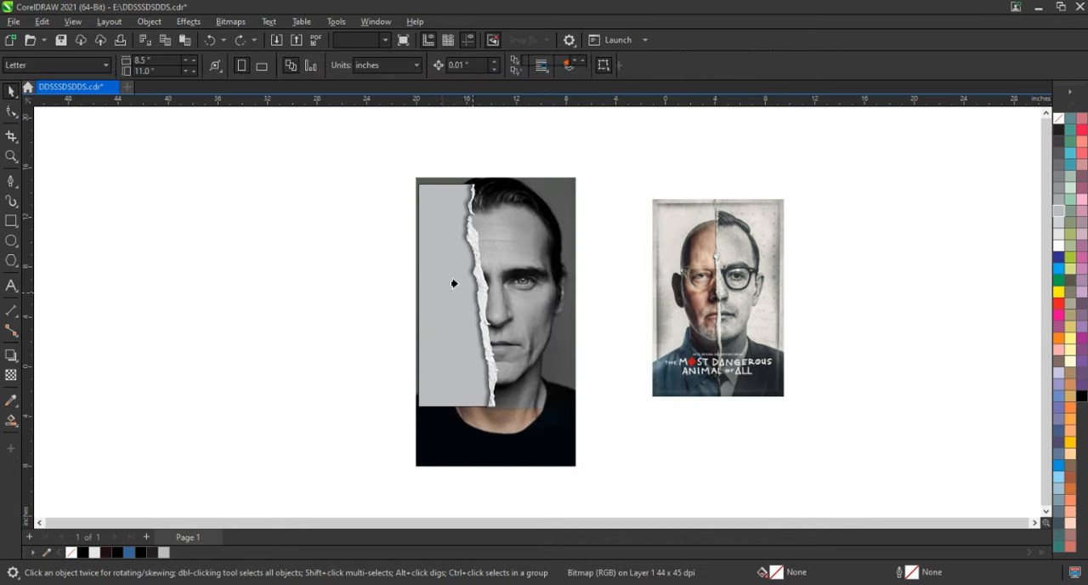
left_click(427, 272)
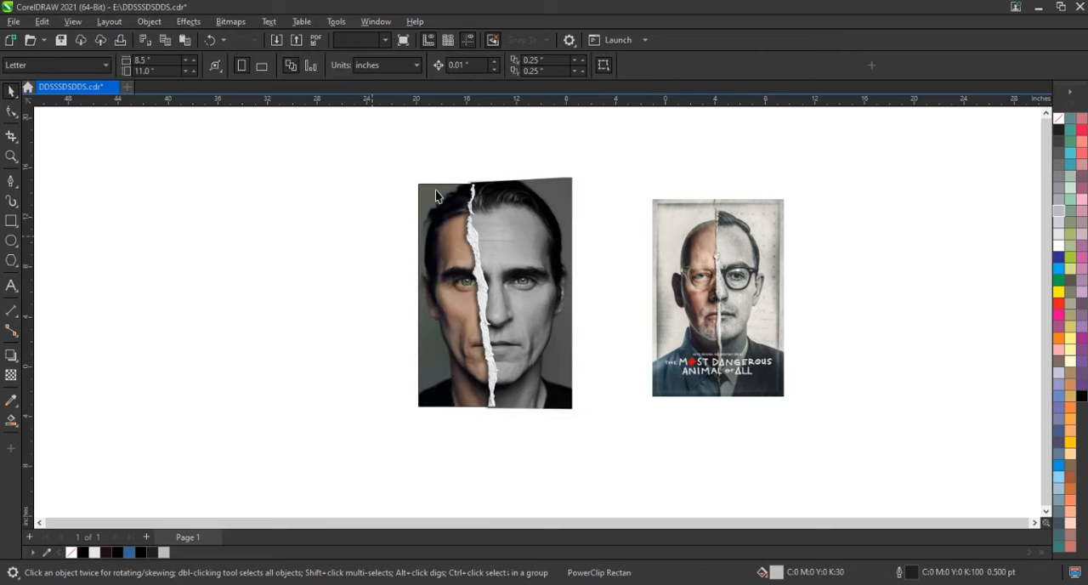
PowerClip the grayscale half and the torn strip inside the rectangle frame that already holds the colour portrait
left_click_drag(433, 145, 628, 443)
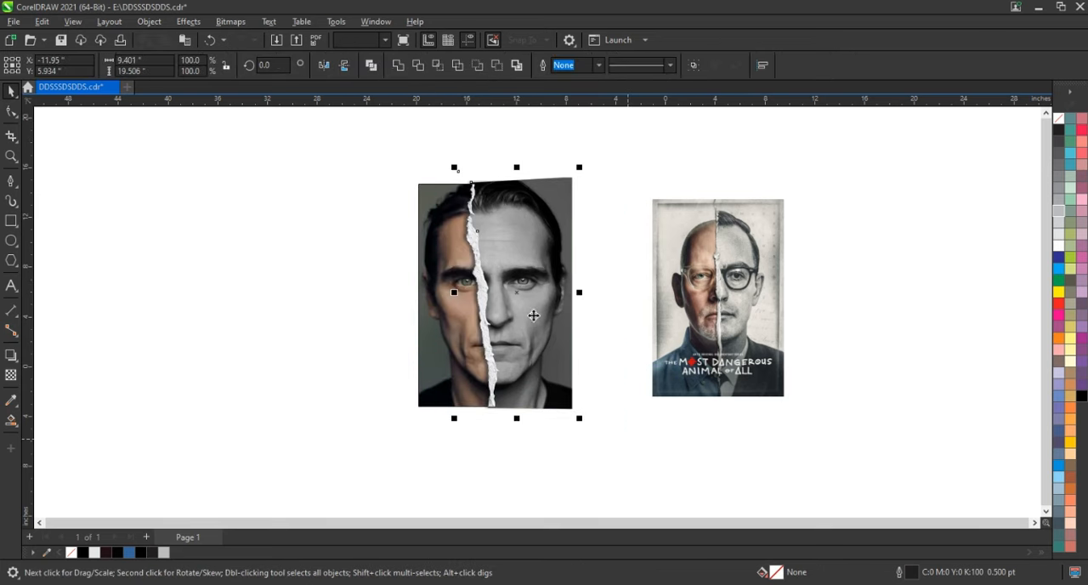
right_click(524, 297)
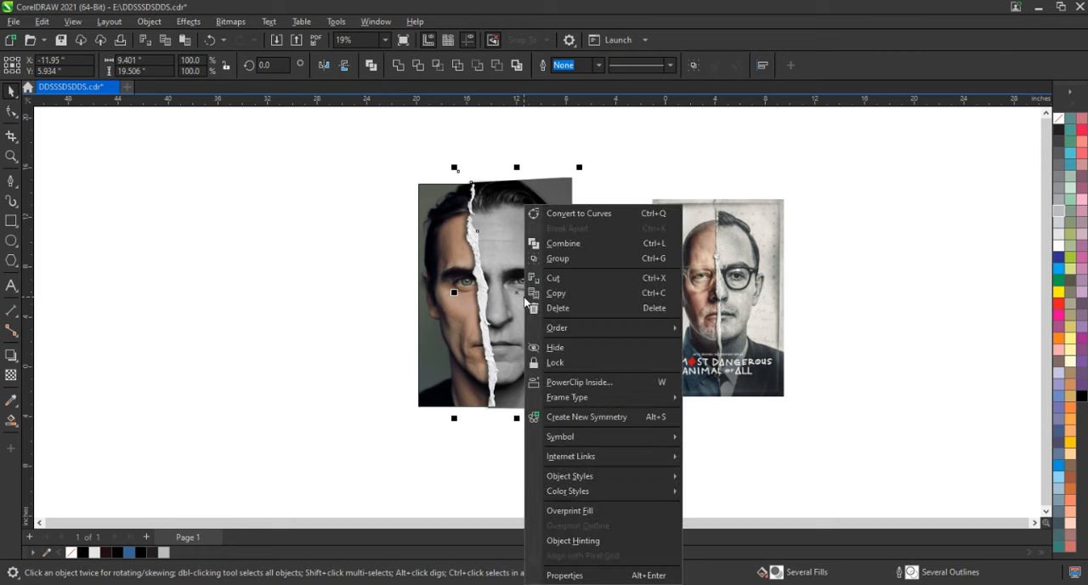
left_click(583, 382)
left_click(454, 325)
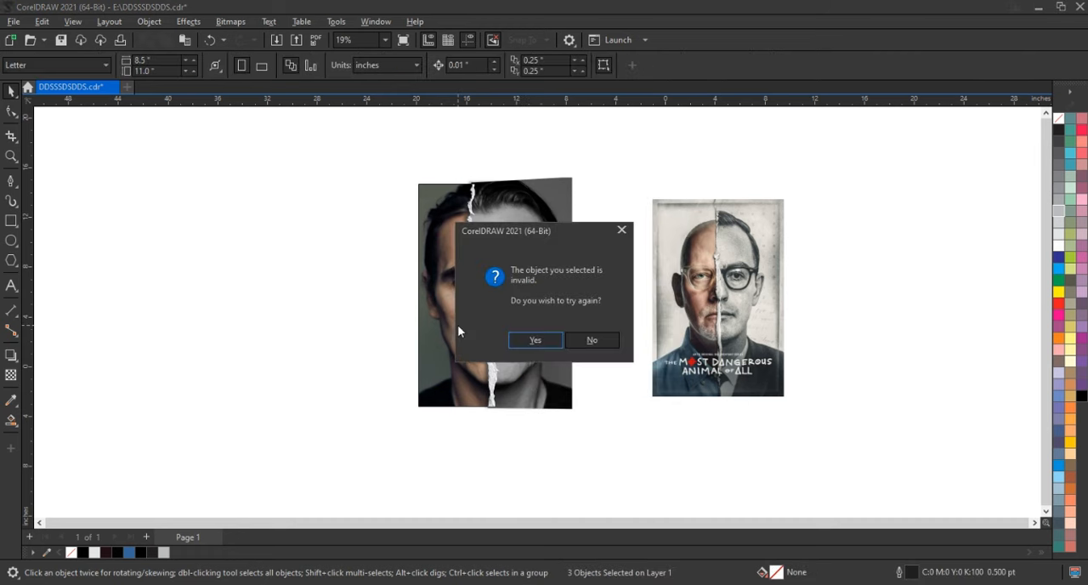
left_click(598, 339)
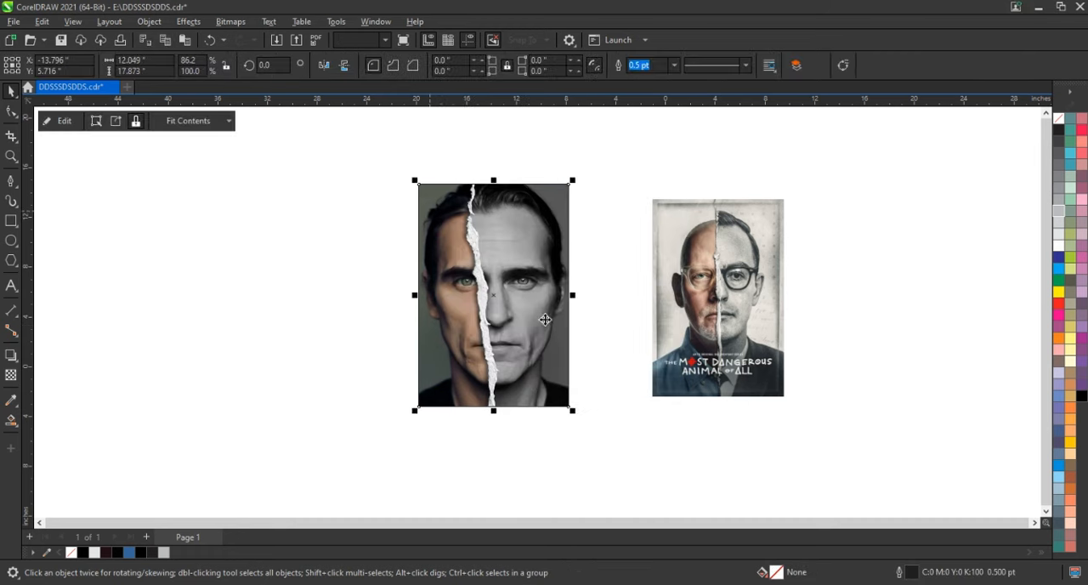
Open the rectangle frame's PowerClip contents for editing
key("shift+F2")
left_click(720, 312)
right_click(559, 223)
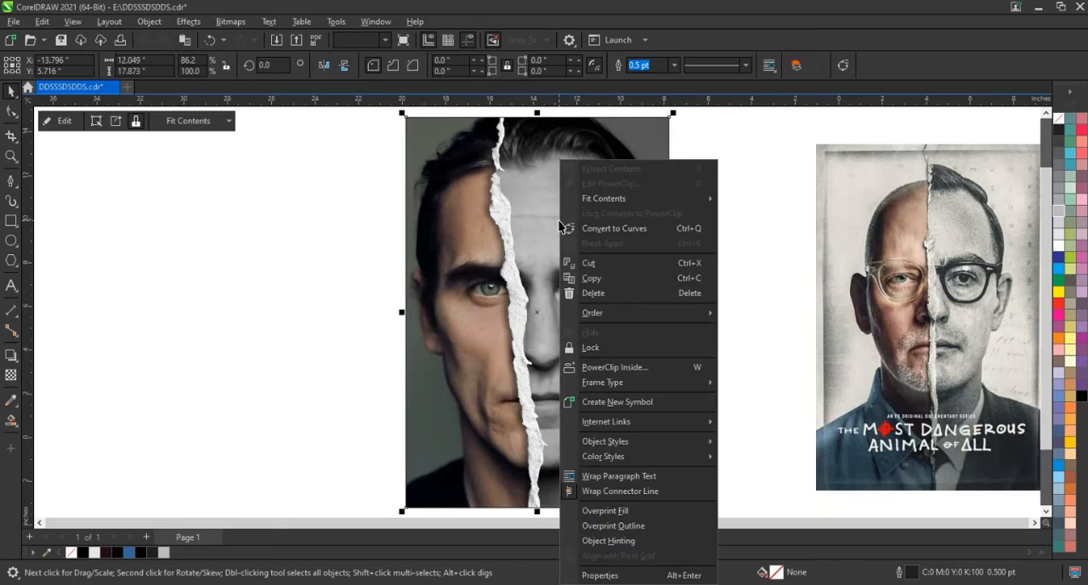
left_click(595, 180)
left_click(595, 278)
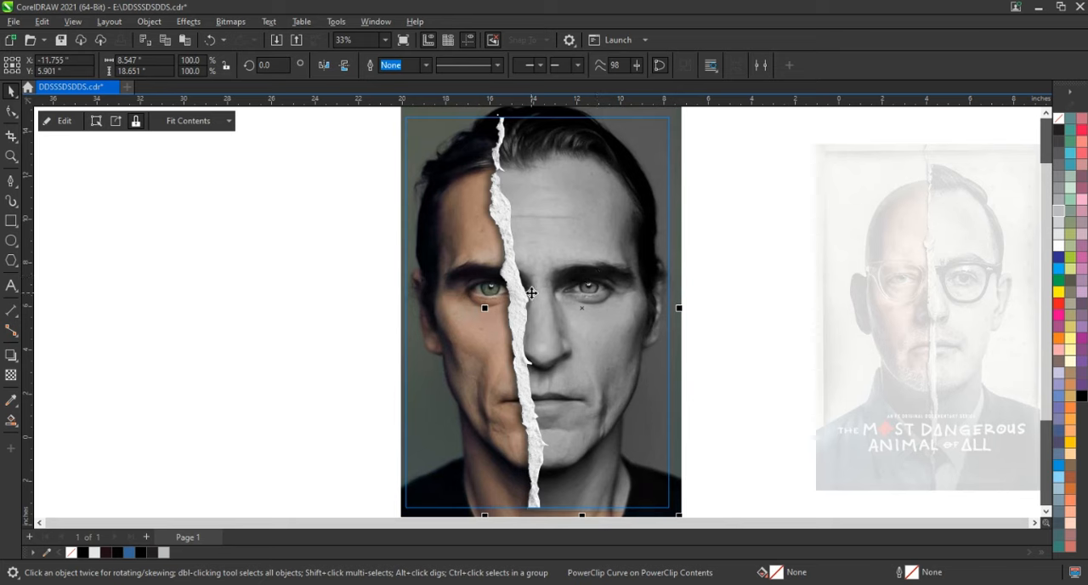
Copy the grayscale portrait from its nested PowerClip into the torn strip's PowerClip, in the same position
left_click(516, 295)
left_click(577, 259)
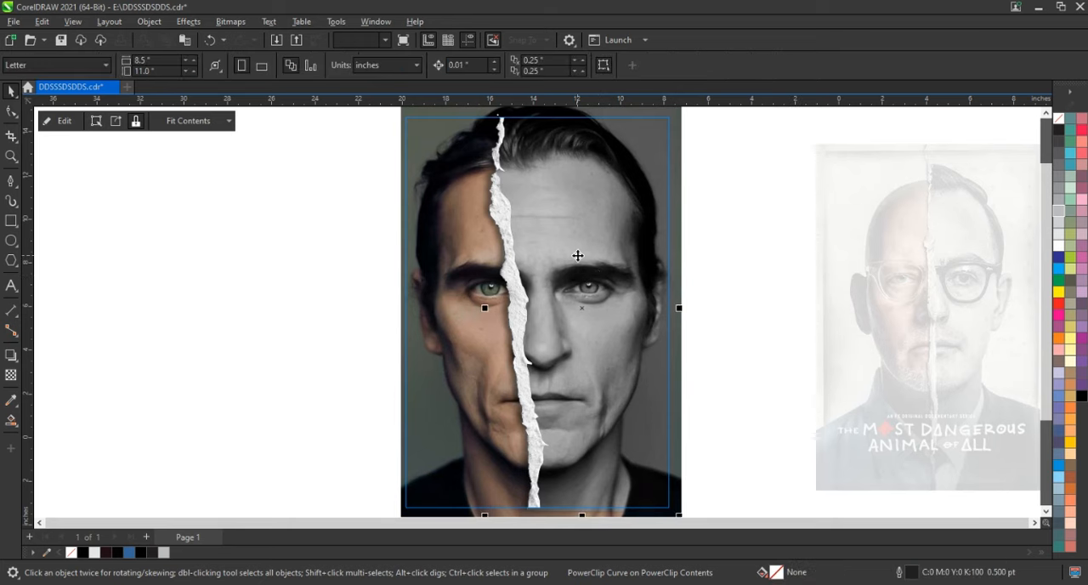
left_click(591, 259)
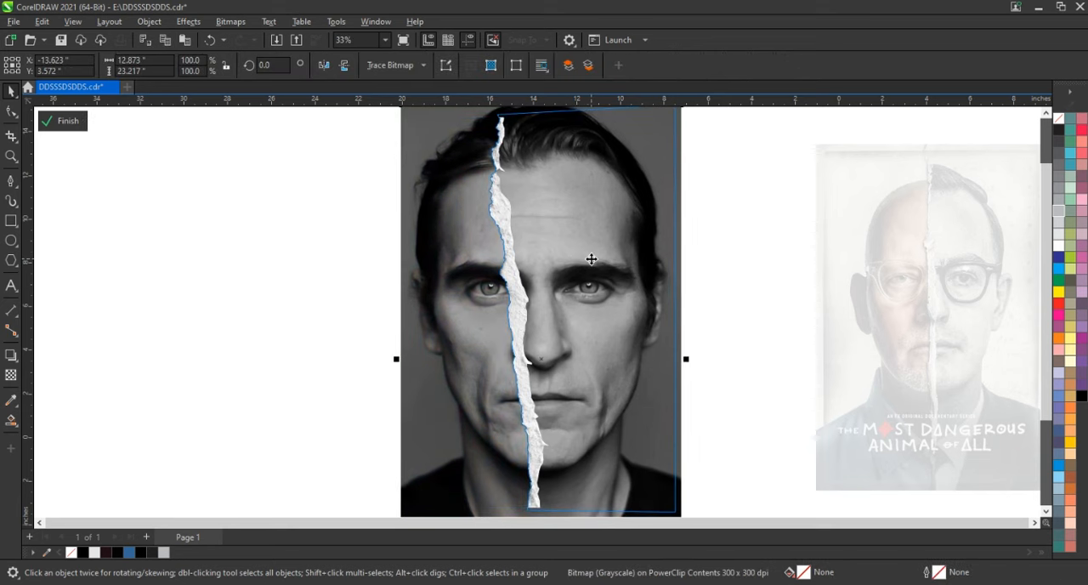
double_click(512, 288)
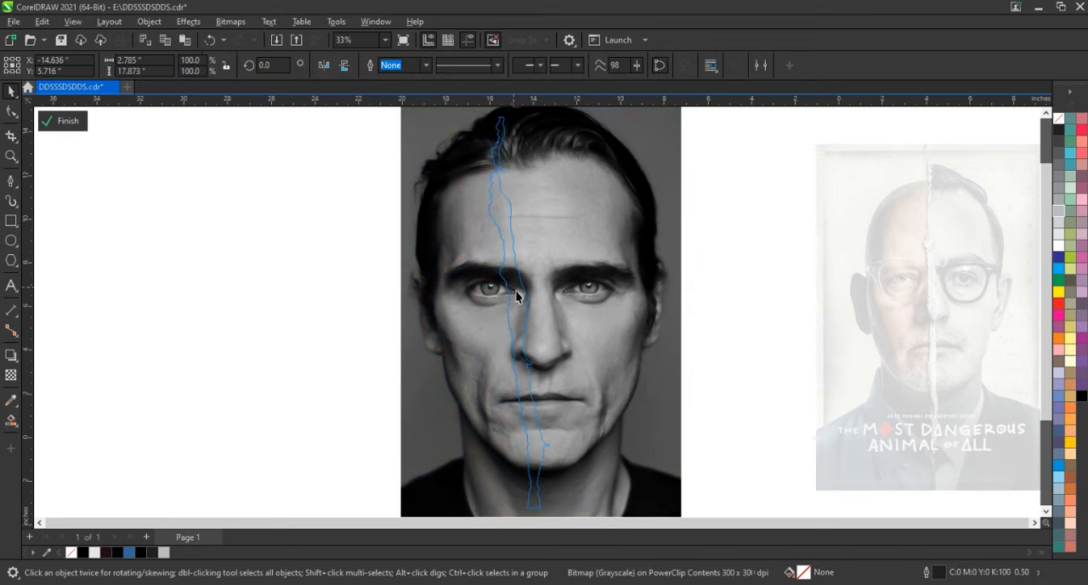
left_click(516, 295)
Apply a uniform transparency of about 77 to the grayscale portrait inside the torn strip
left_click(17, 375)
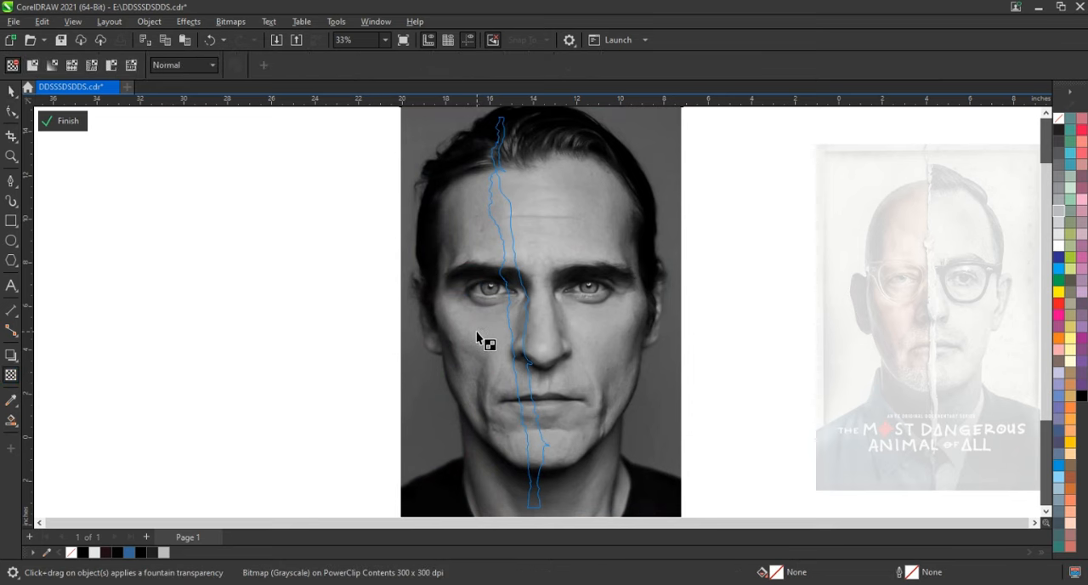
scroll(480, 336, "down", 1)
left_click_drag(508, 151, 522, 151)
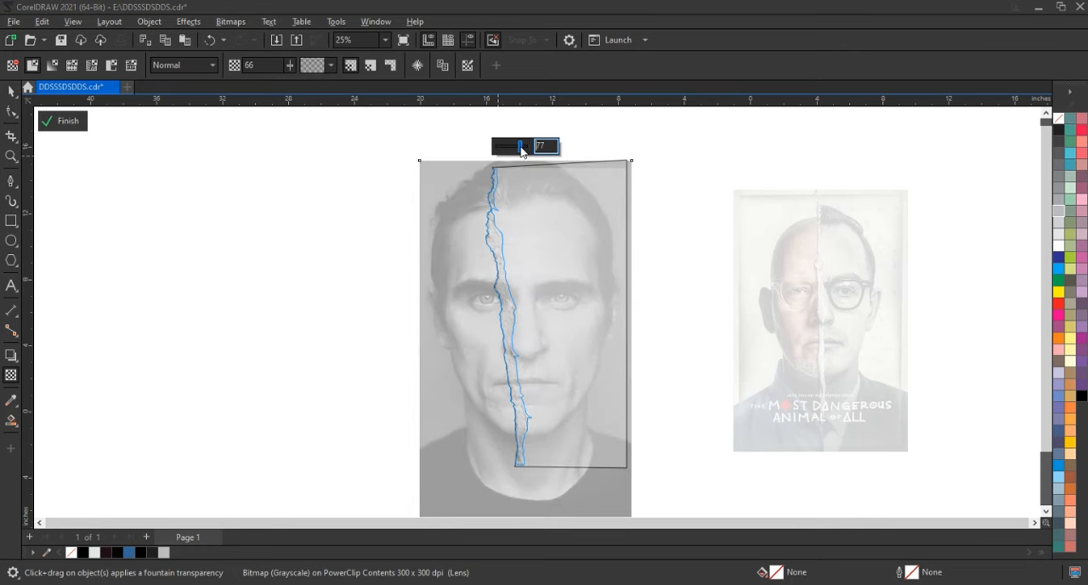
left_click(12, 92)
left_click(233, 242)
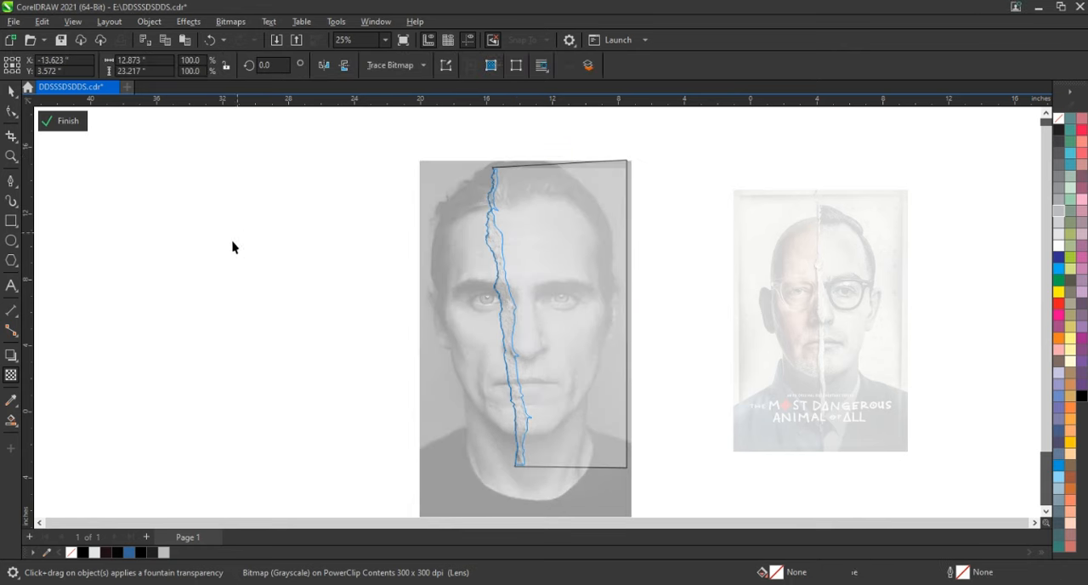
Finish editing the torn strip's and rectangle frame's PowerClips and check the composed portrait up close
left_click(525, 231, "ctrl")
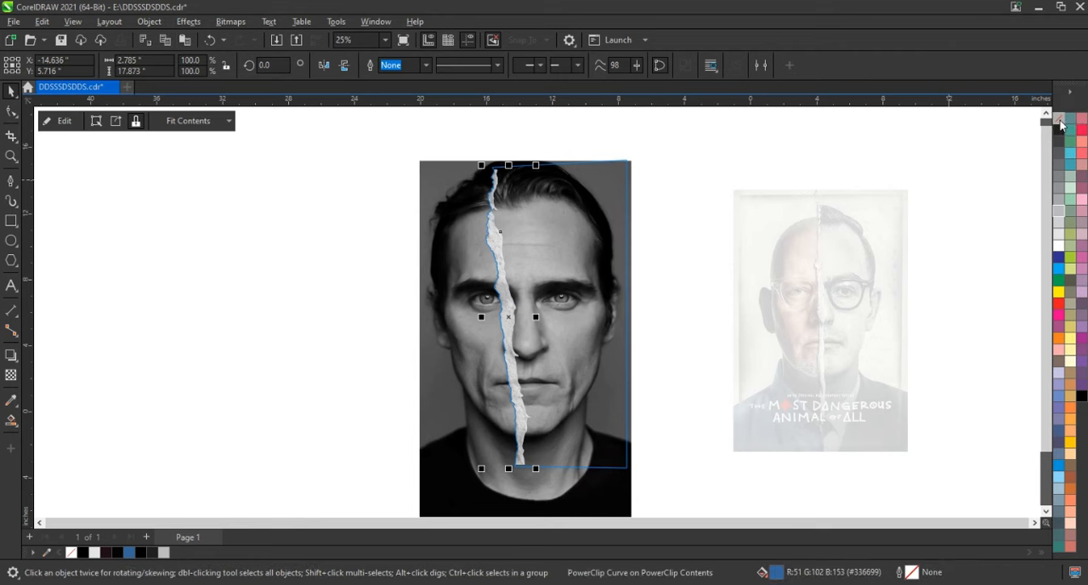
left_click(660, 223)
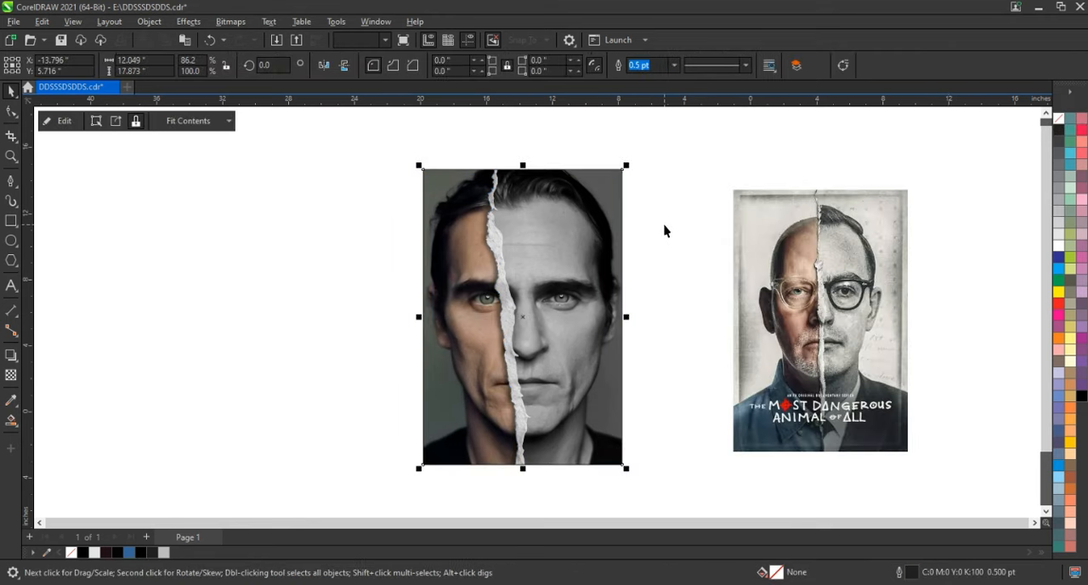
left_click(665, 231)
left_click_drag(392, 153, 642, 476)
key("shift+F2")
scroll(488, 304, "up", 1)
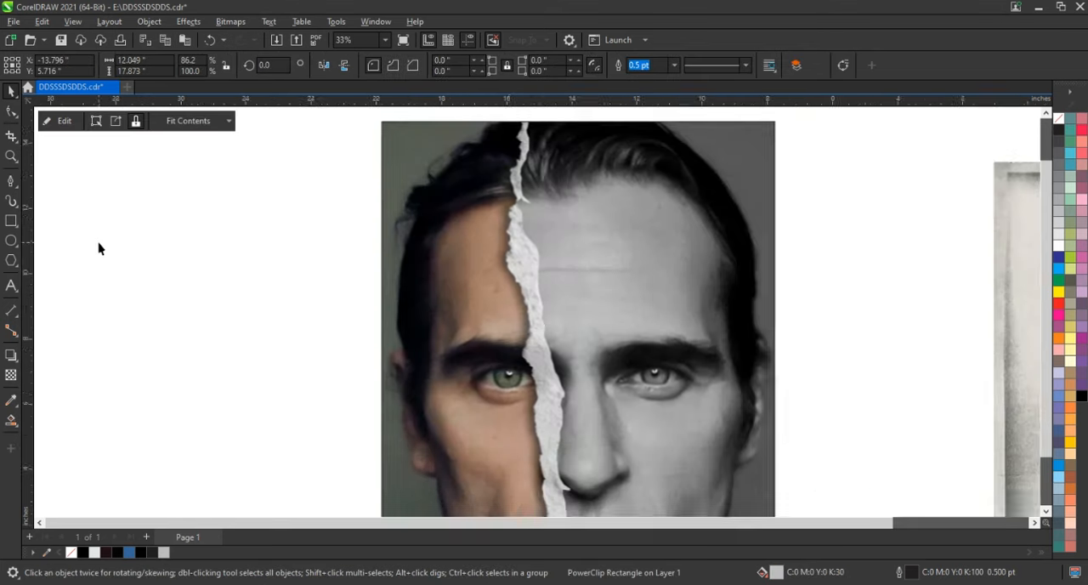